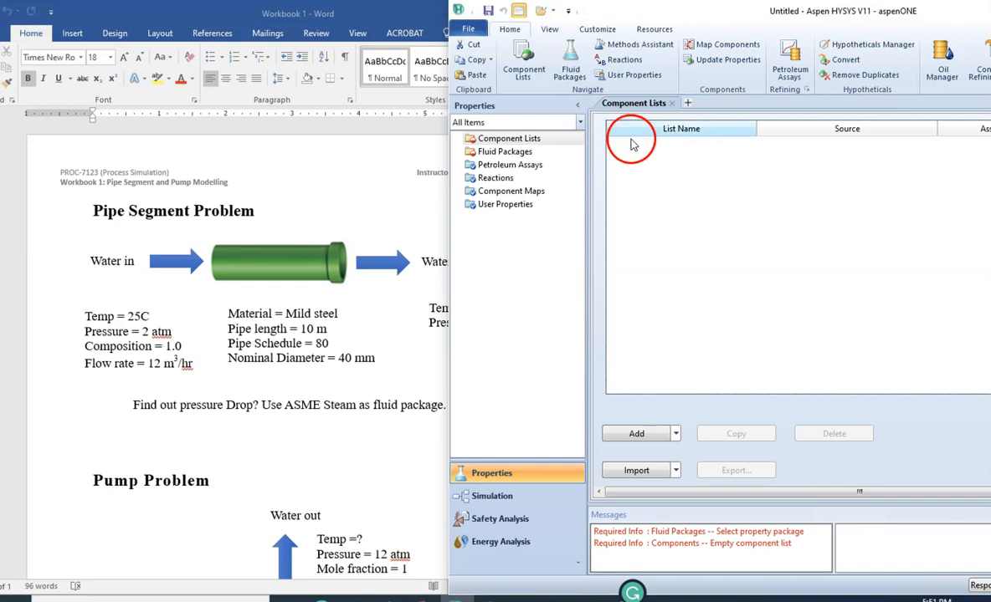
- Review the pipe segment and pump problem statements in the Word workbook, including the given conditions and required fluid package
left_click_drag(622, 11, 664, 72)
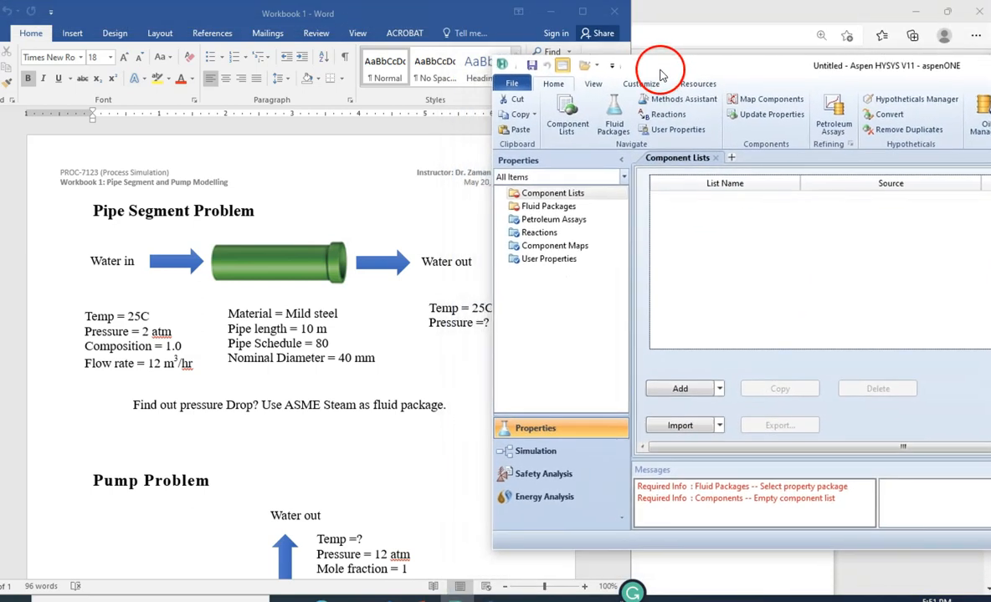
scroll(243, 431, "down", 1)
scroll(243, 432, "down", 5)
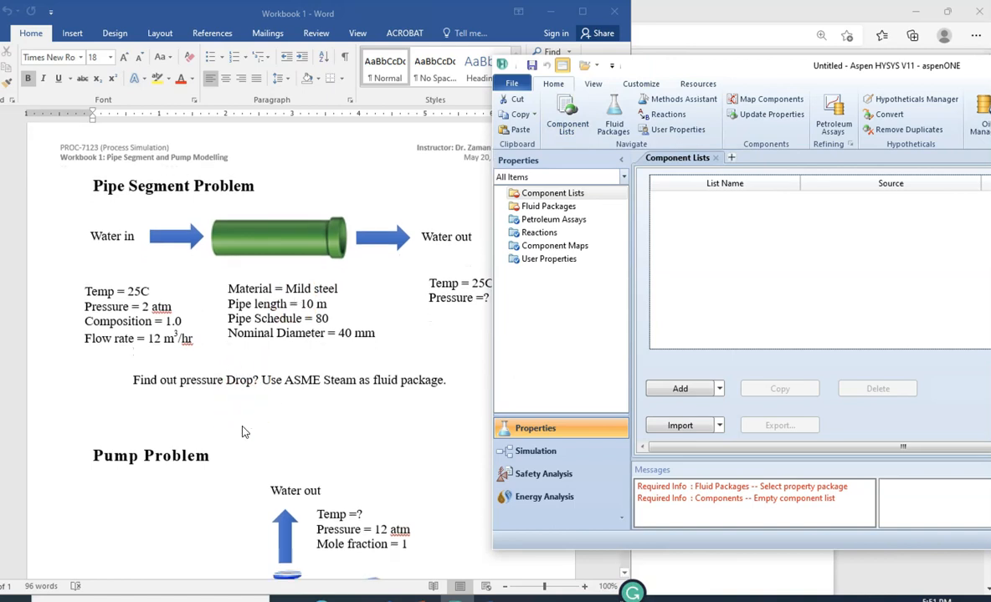
scroll(243, 431, "up", 3)
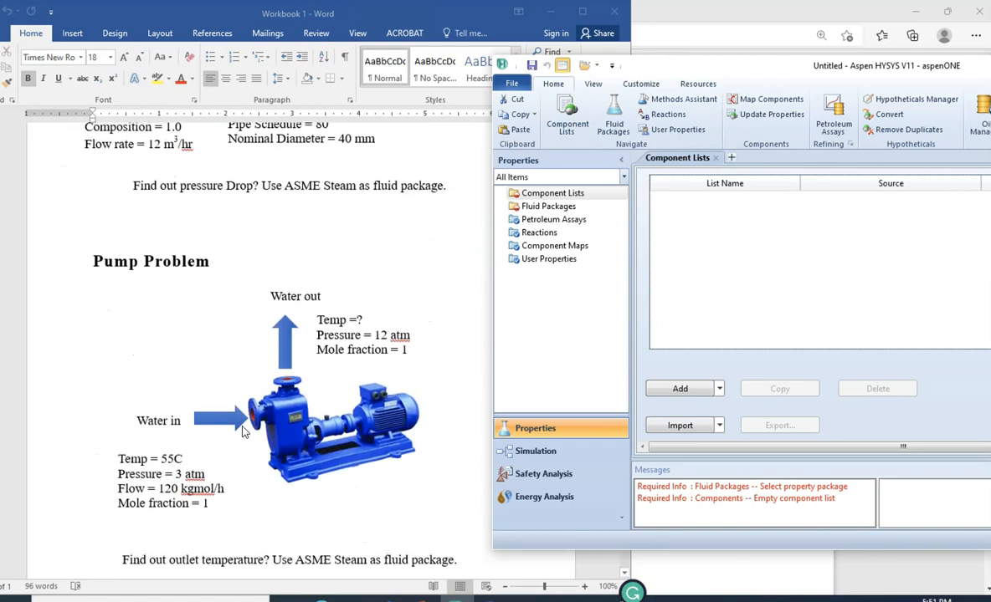
left_click(742, 208)
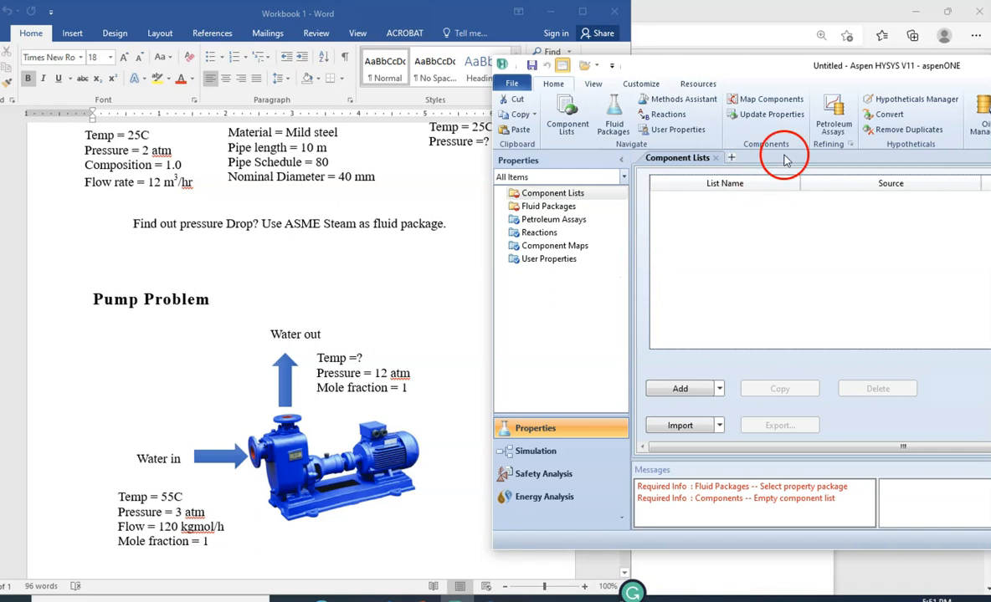
scroll(362, 282, "up", 1)
scroll(362, 282, "up", 3)
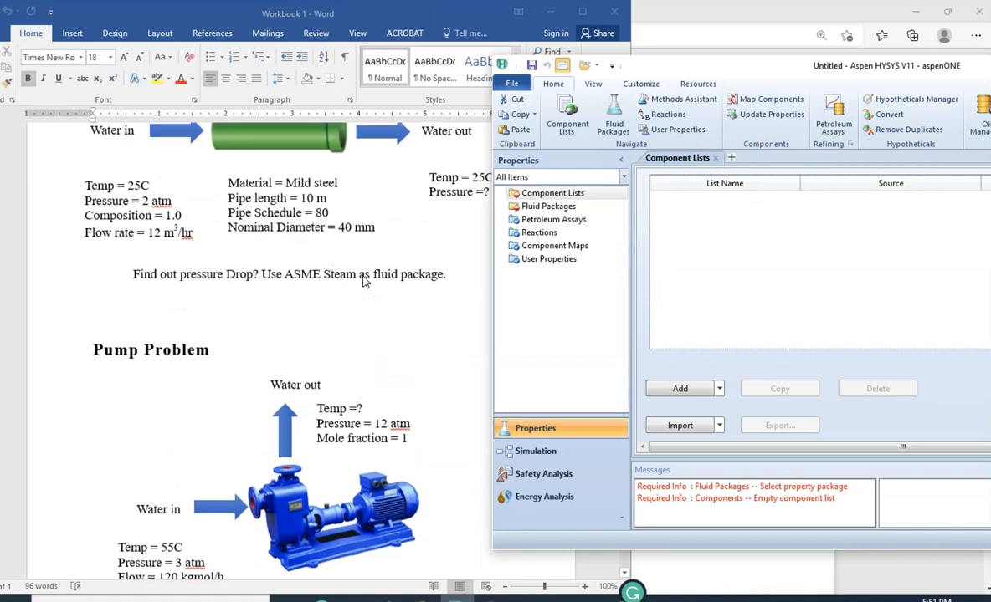
left_click(267, 269)
scroll(269, 272, "up", 2)
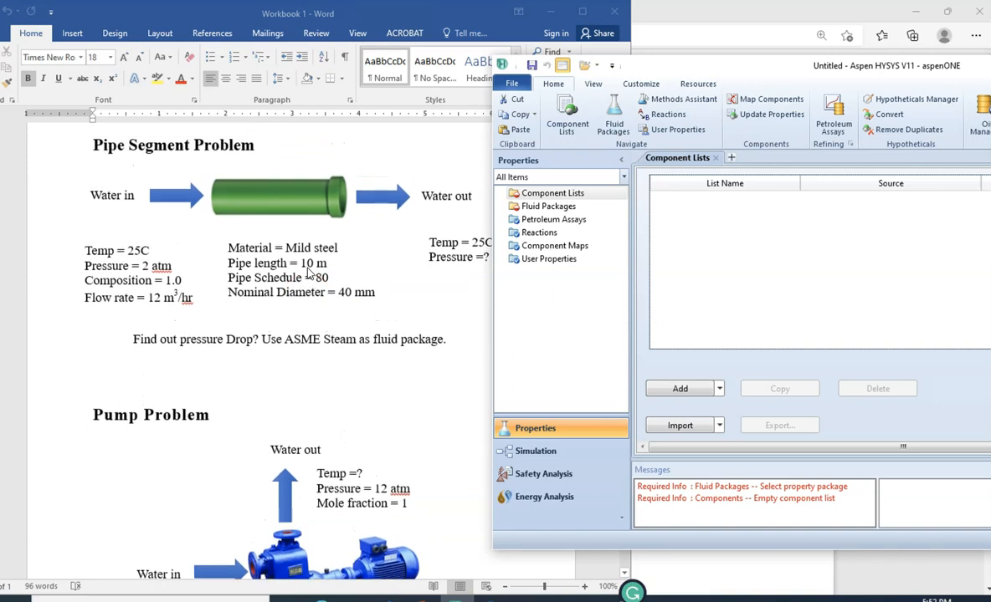
left_click_drag(682, 71, 716, 82)
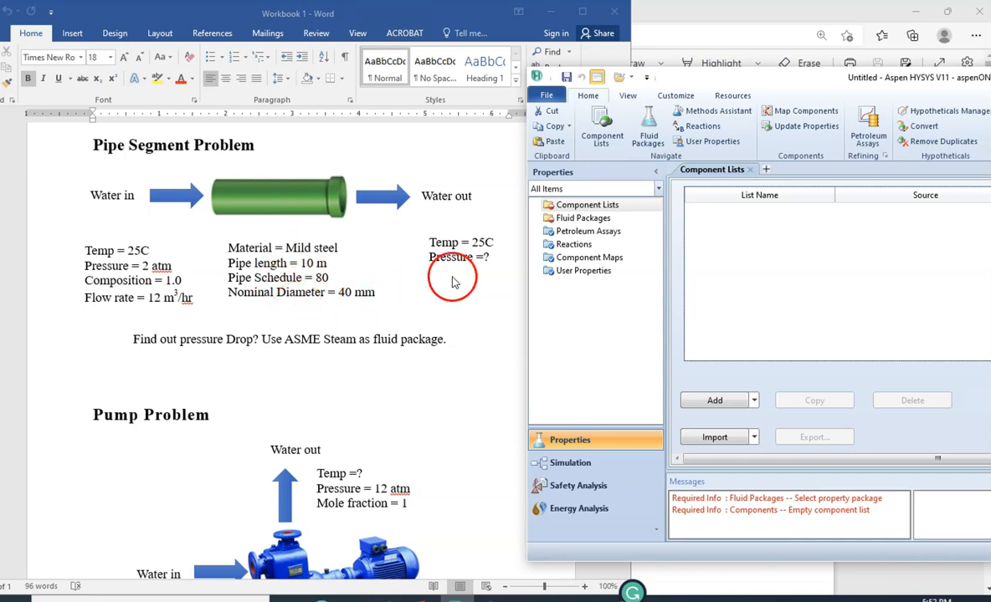
- Create a component list from the HYSYS databank and add water (H2O) as a pure component
left_click_drag(686, 75, 568, 65)
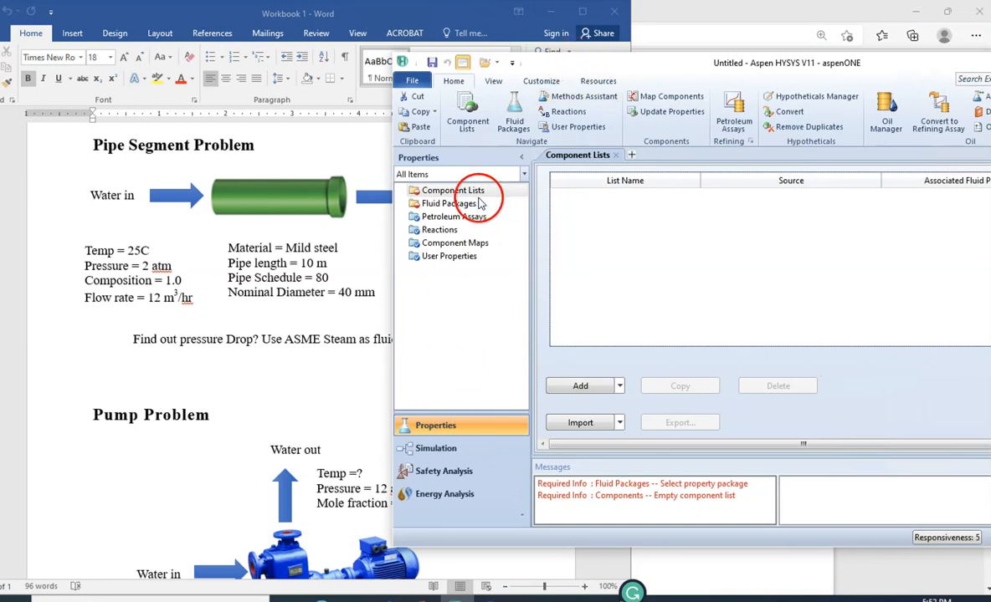
left_click(582, 387)
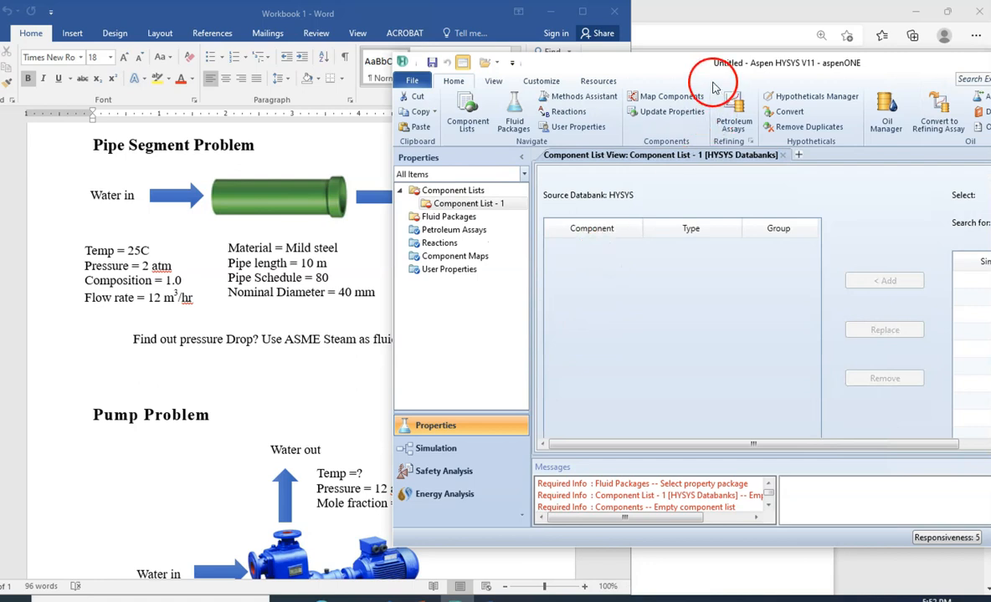
left_click_drag(686, 67, 530, 67)
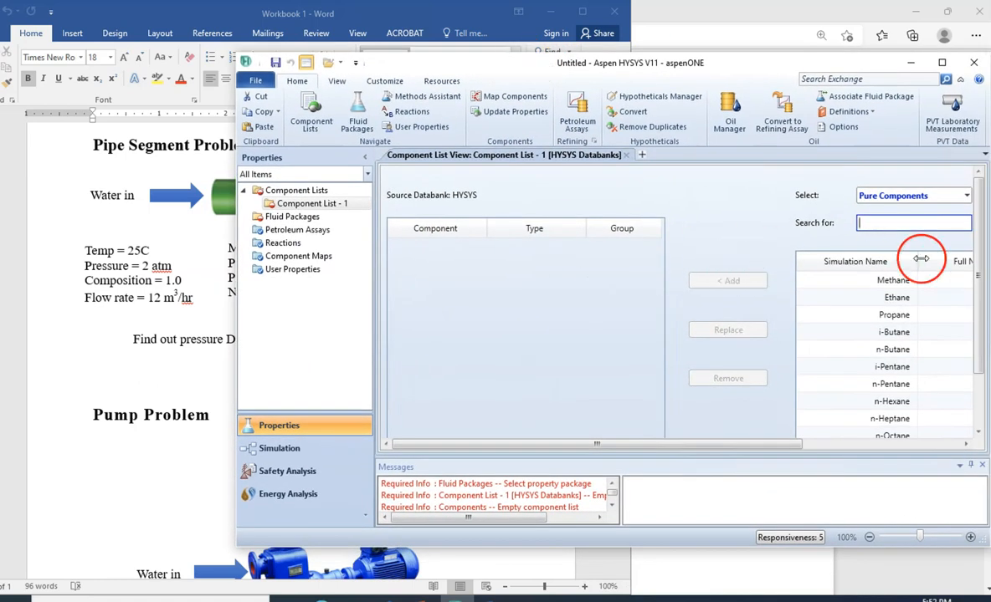
type("WATER")
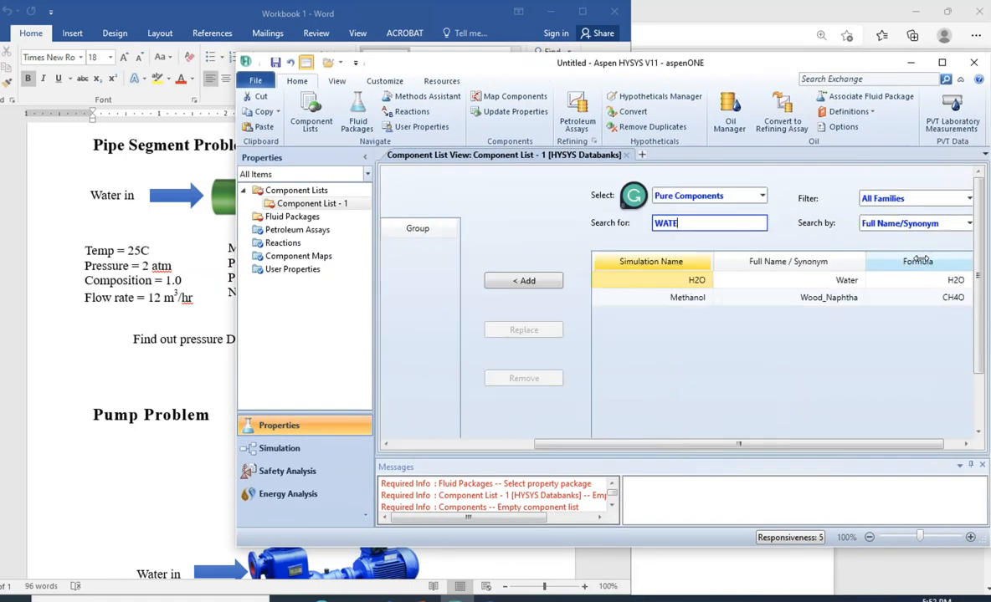
double_click(660, 284)
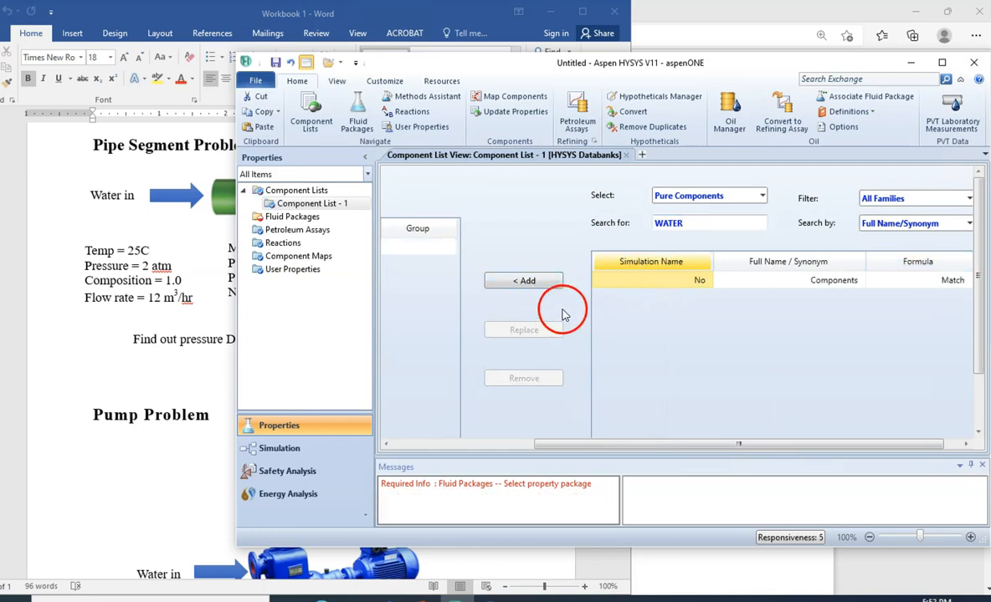
left_click_drag(574, 444, 416, 392)
left_click(453, 255)
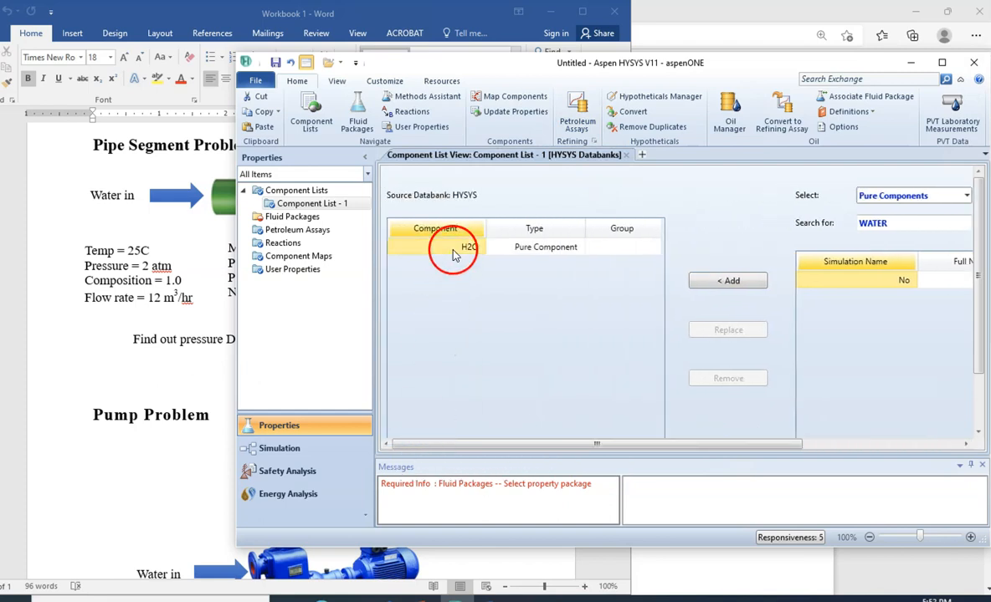
- Add a fluid package and select ASME Steam as its property package
left_click(308, 220)
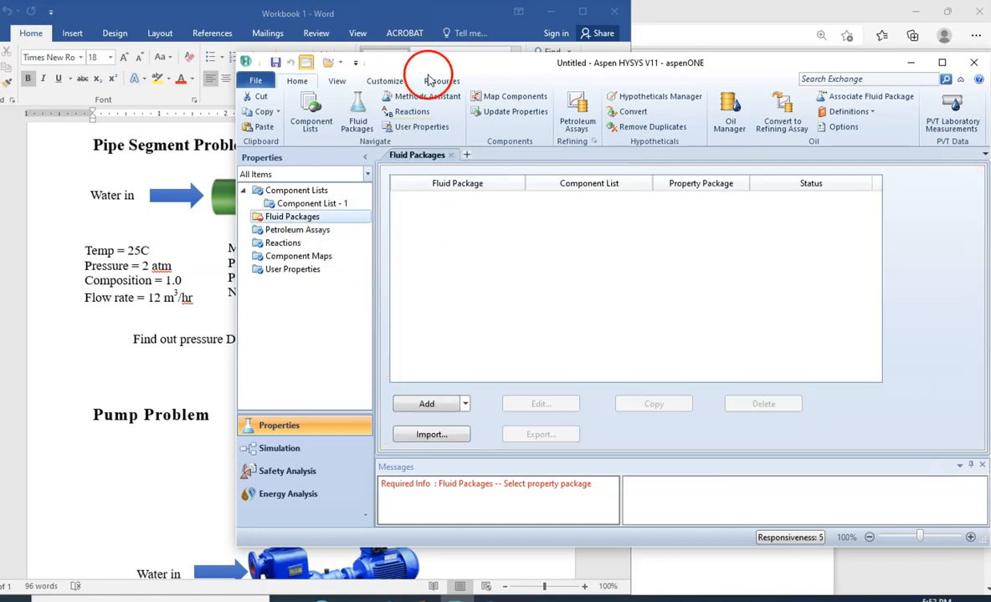
mouse_move(471, 64)
left_mouse_down()
mouse_move(535, 86)
mouse_move(654, 92)
mouse_move(465, 53)
left_mouse_up()
left_click(353, 374)
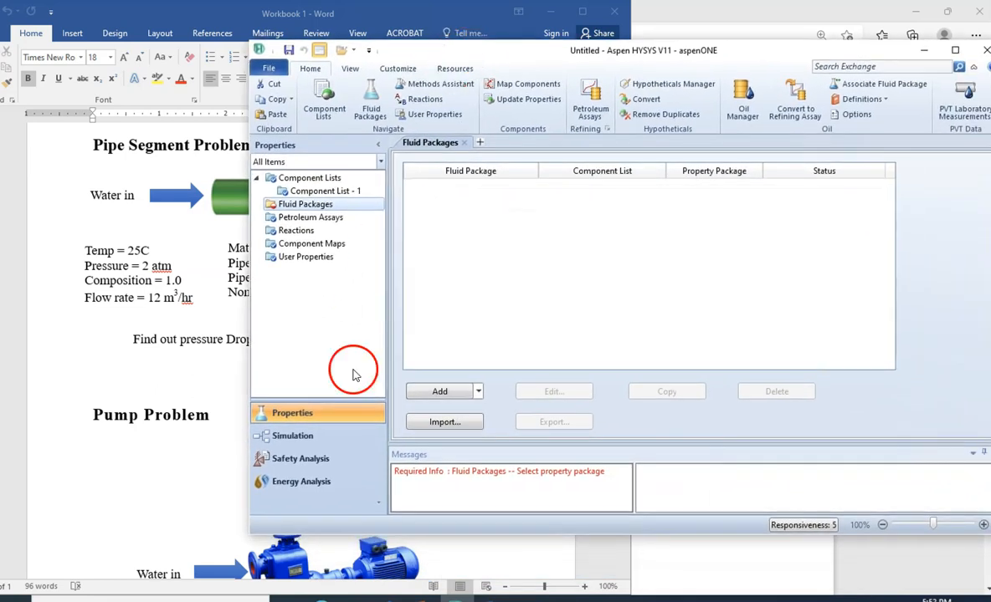
left_click(438, 394)
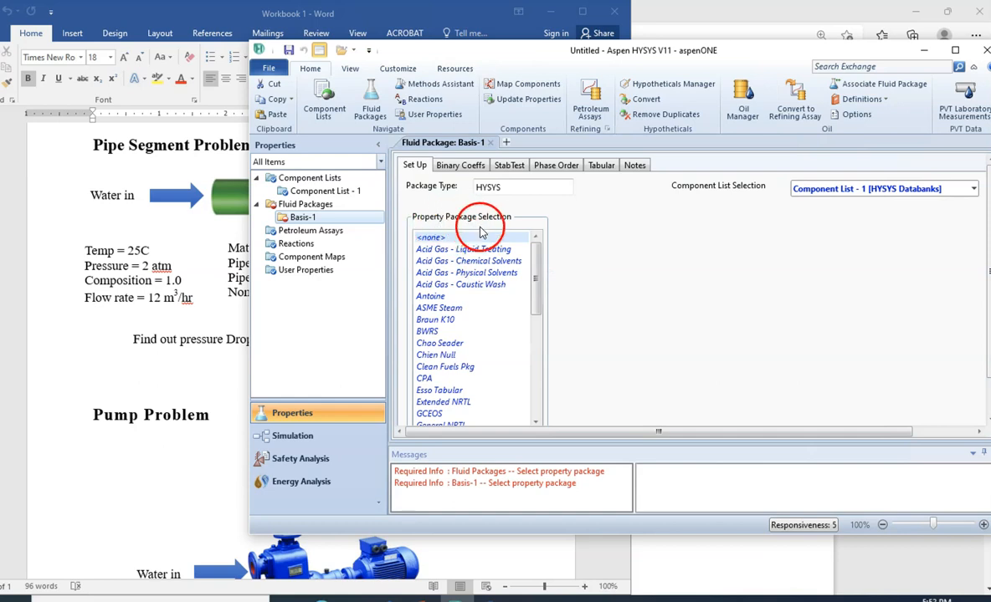
left_click(465, 310)
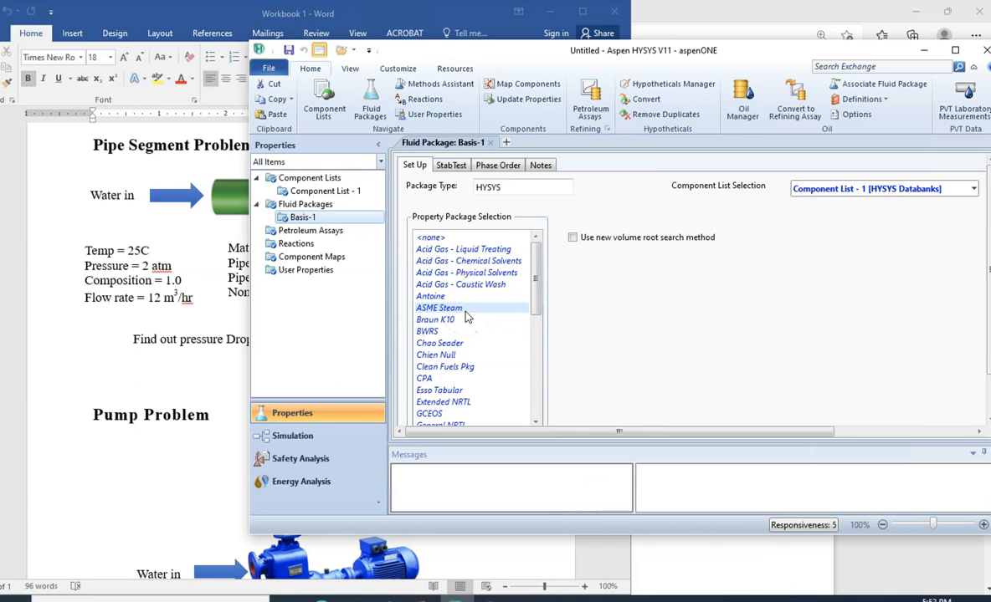
right_click(318, 219)
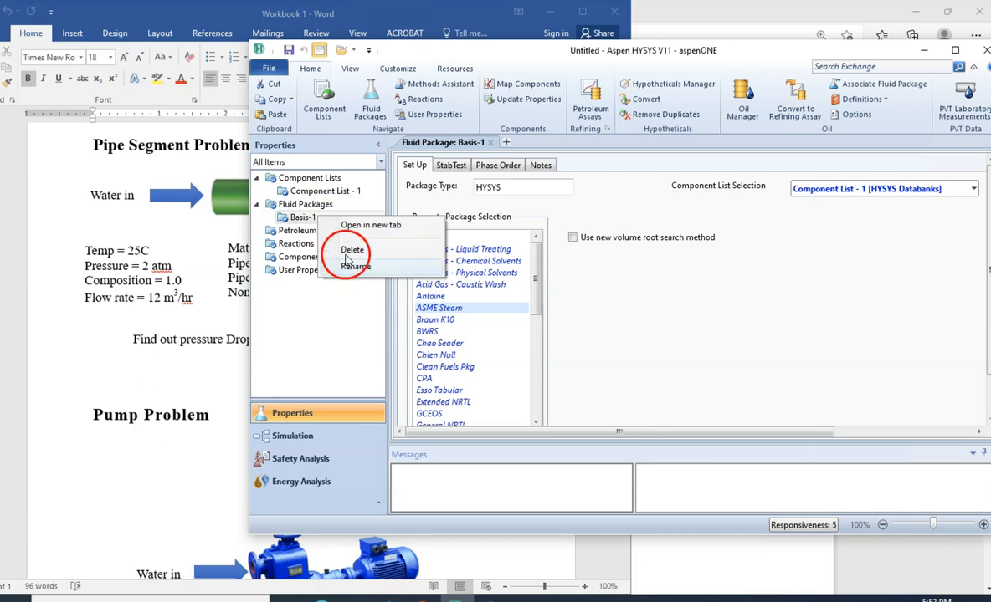
left_click(316, 193)
right_click(316, 193)
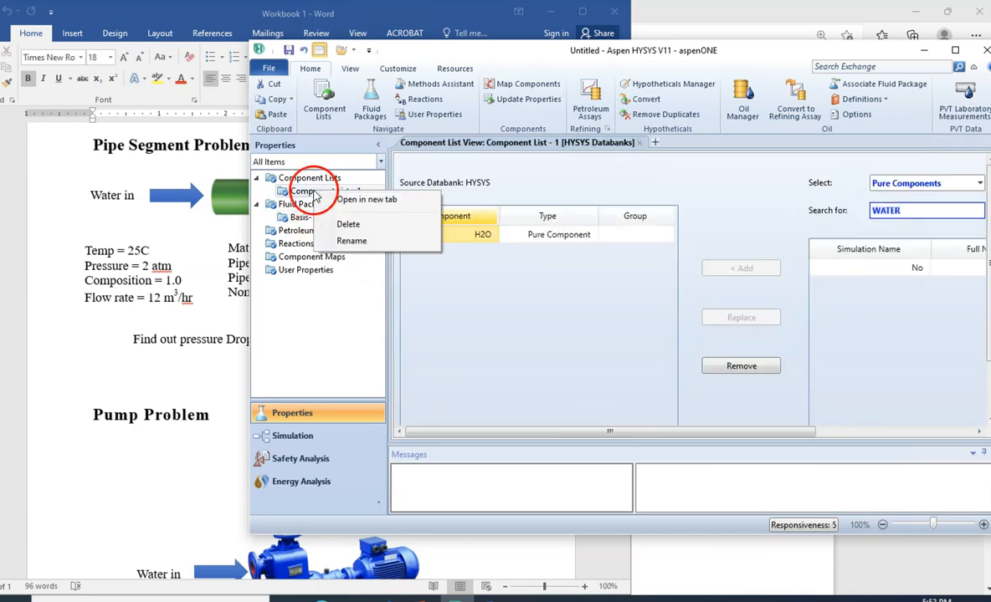
left_click(338, 305)
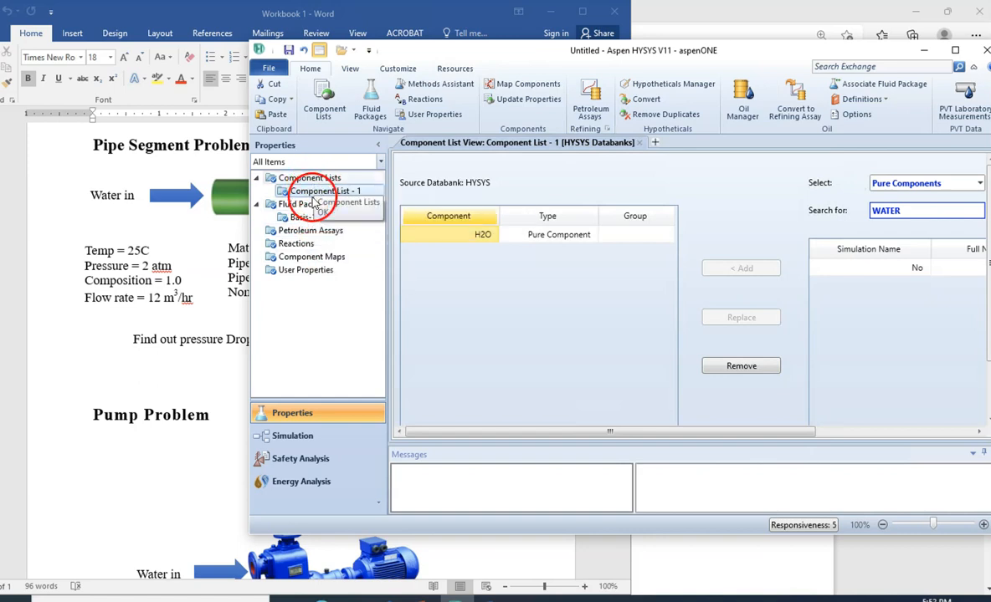
- Enter the simulation environment and place a material stream on the empty flowsheet
left_click(305, 436)
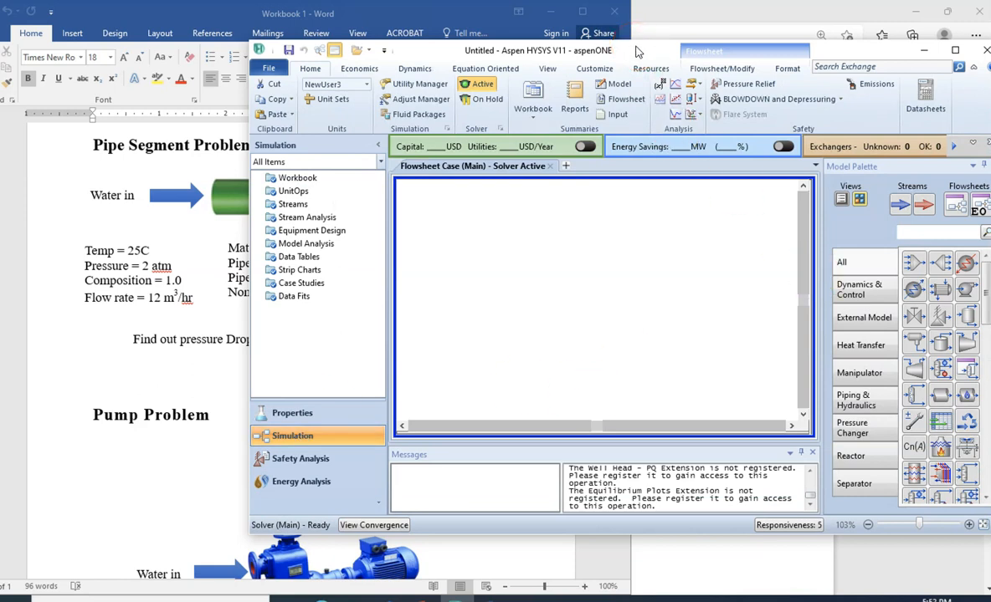
left_click_drag(637, 53, 646, 80)
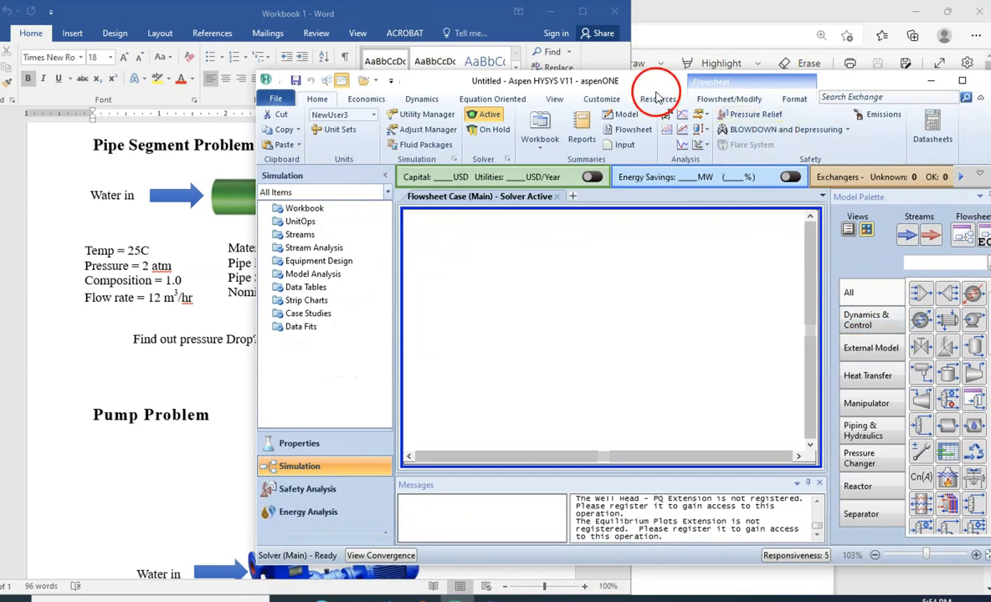
left_click(906, 237)
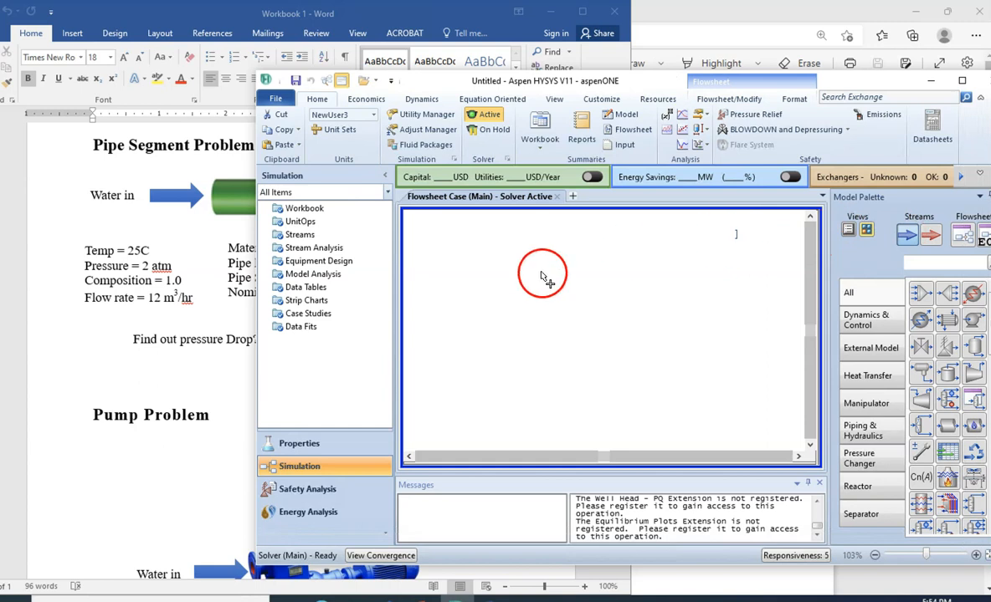
left_click(505, 283)
left_click(532, 316)
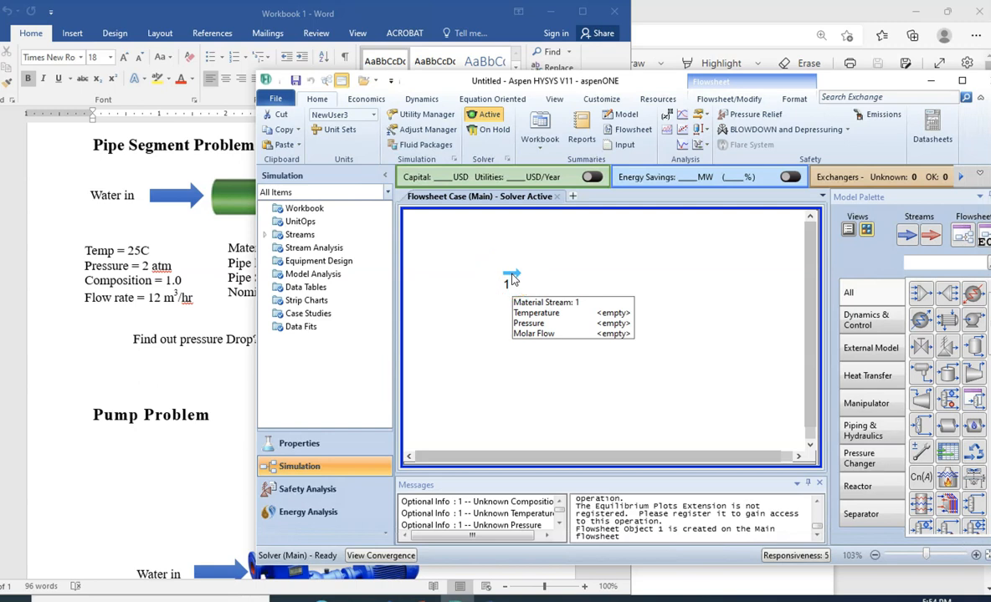
- Rename the new material stream as Inlet Stream and set its temperature to 25 C
double_click(510, 280)
left_click_drag(514, 277, 587, 124)
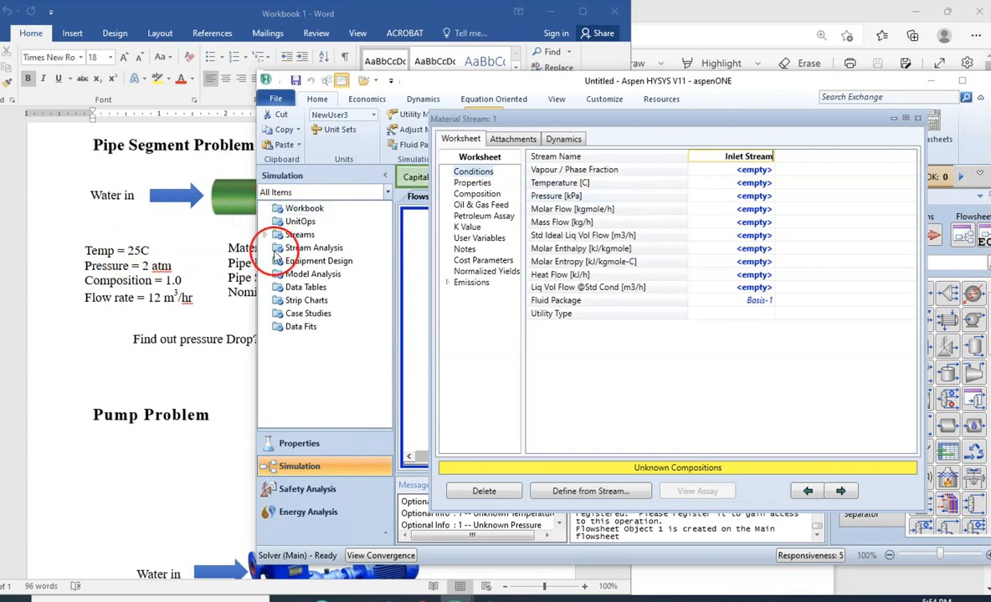
left_click(741, 185)
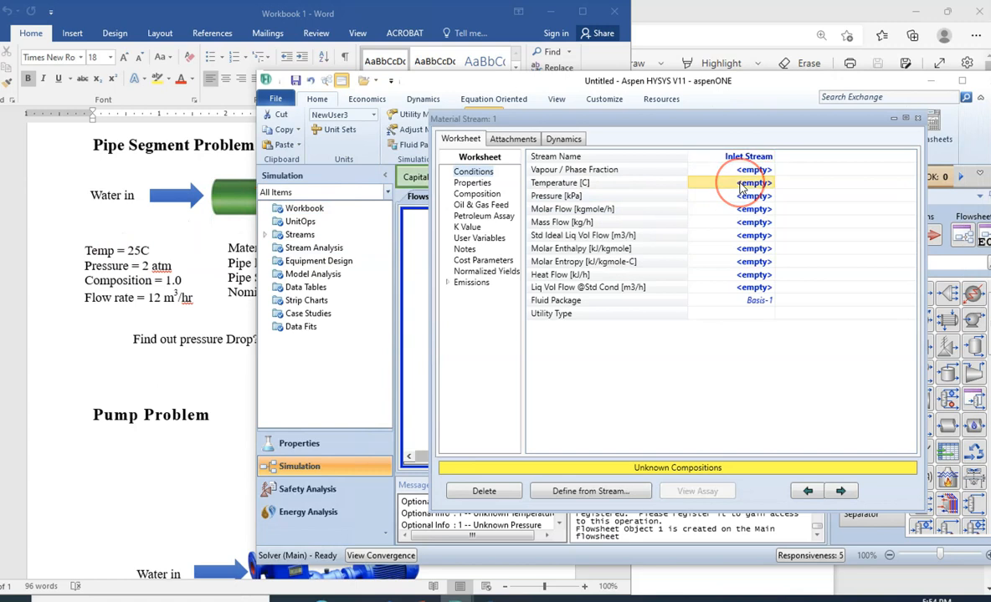
type("25")
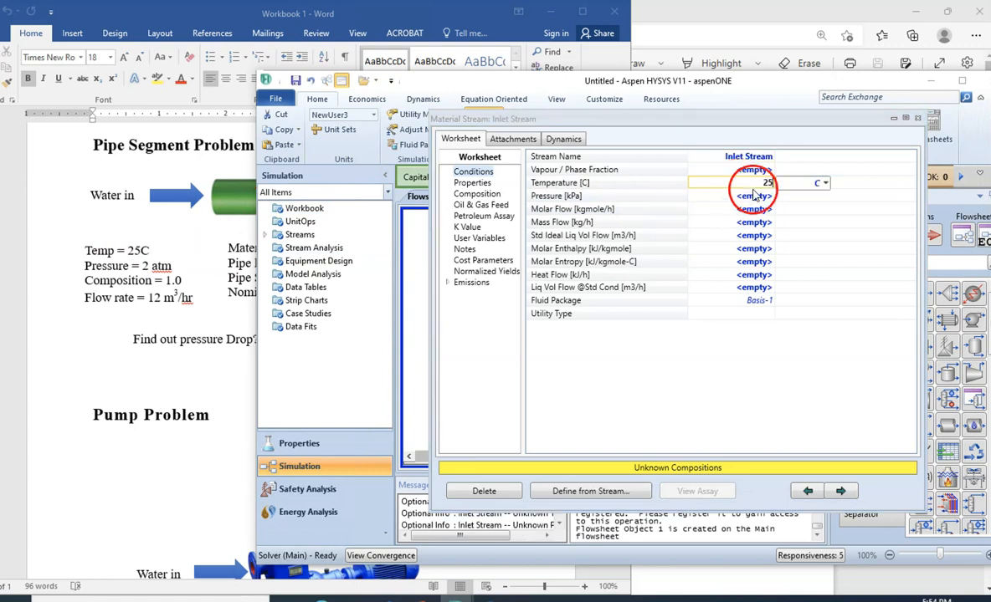
left_click(825, 183)
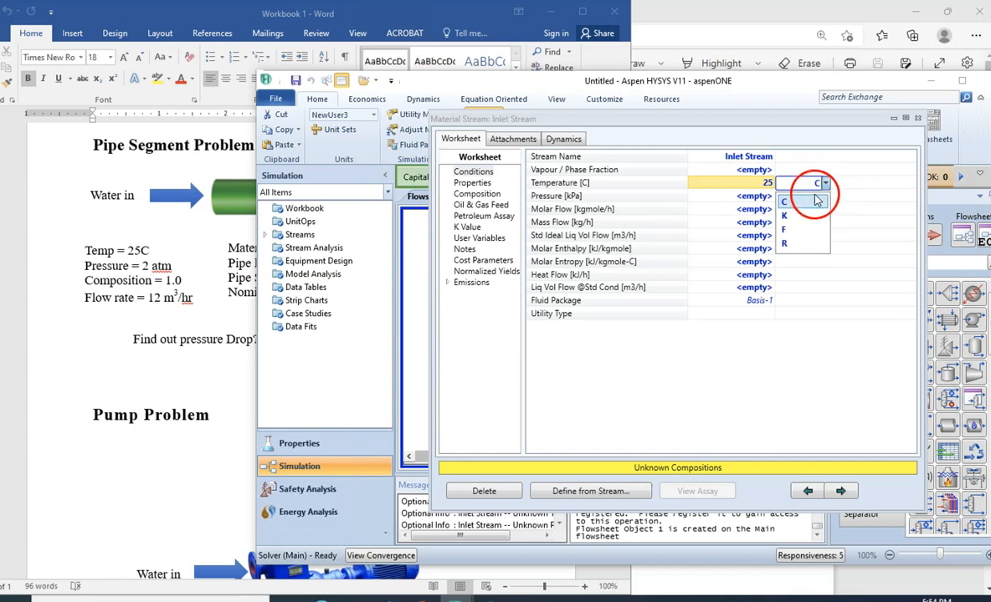
key("Return")
- Set the inlet stream's pressure to 2 atm and its standard ideal liquid volume flow to 12 m3/h
left_click(749, 197)
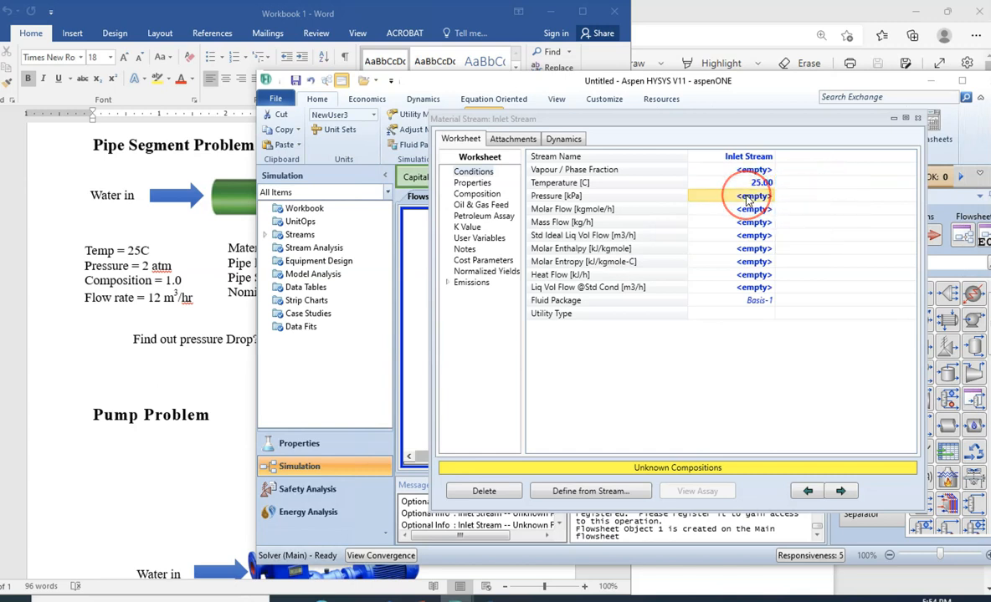
type("2")
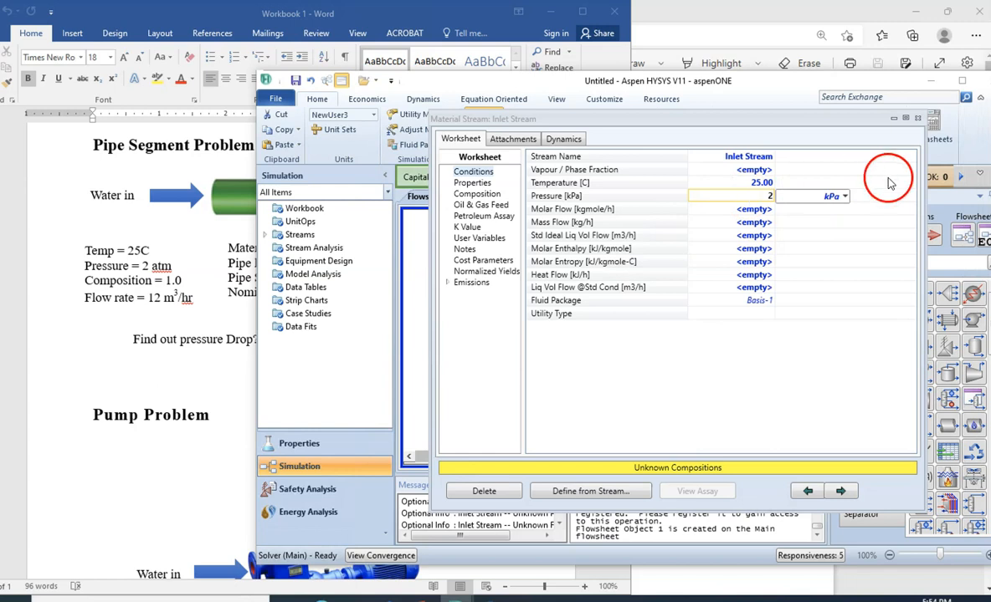
left_click(846, 197)
left_click(847, 202)
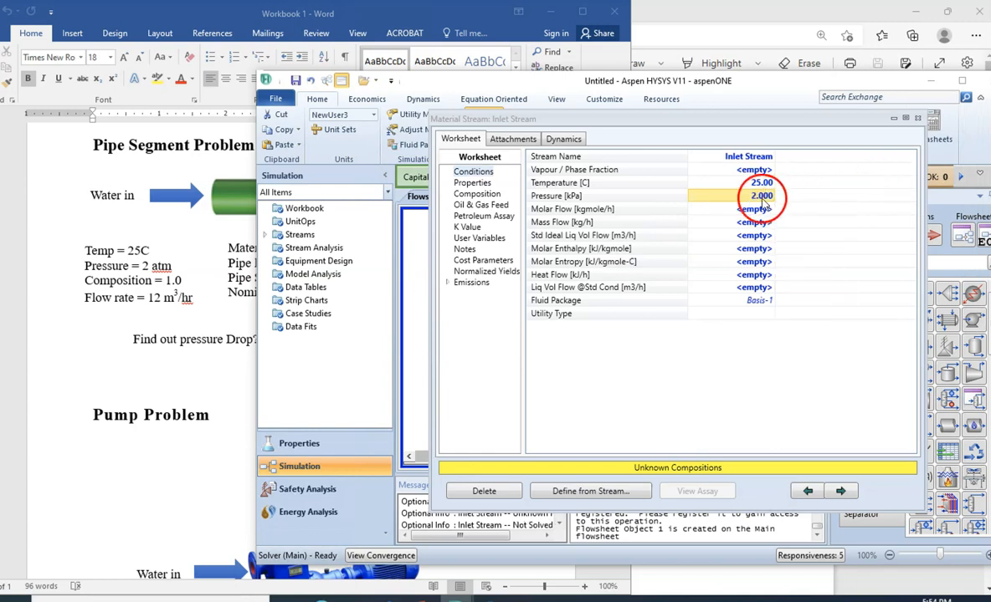
type("2")
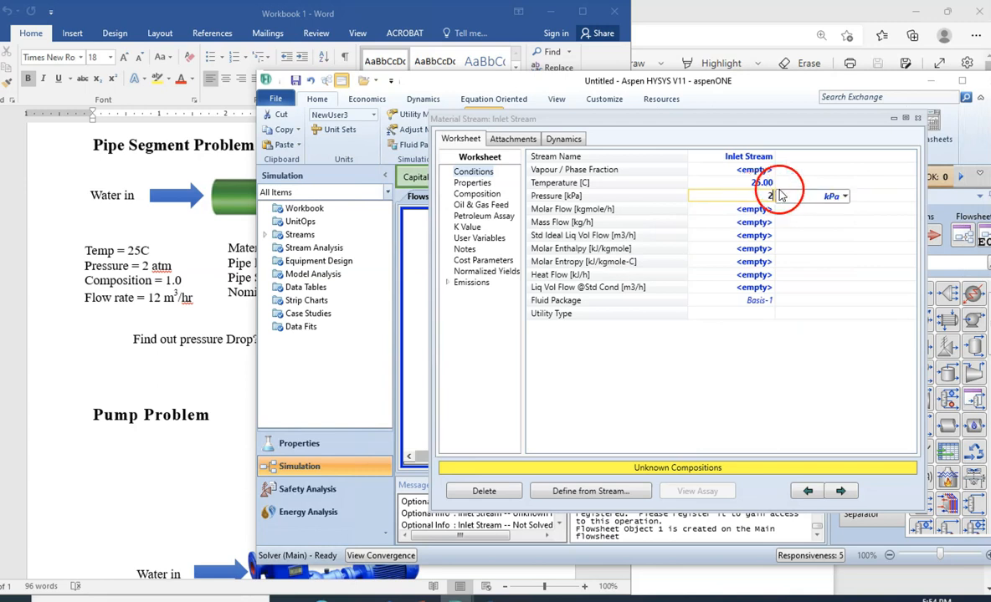
left_click(845, 197)
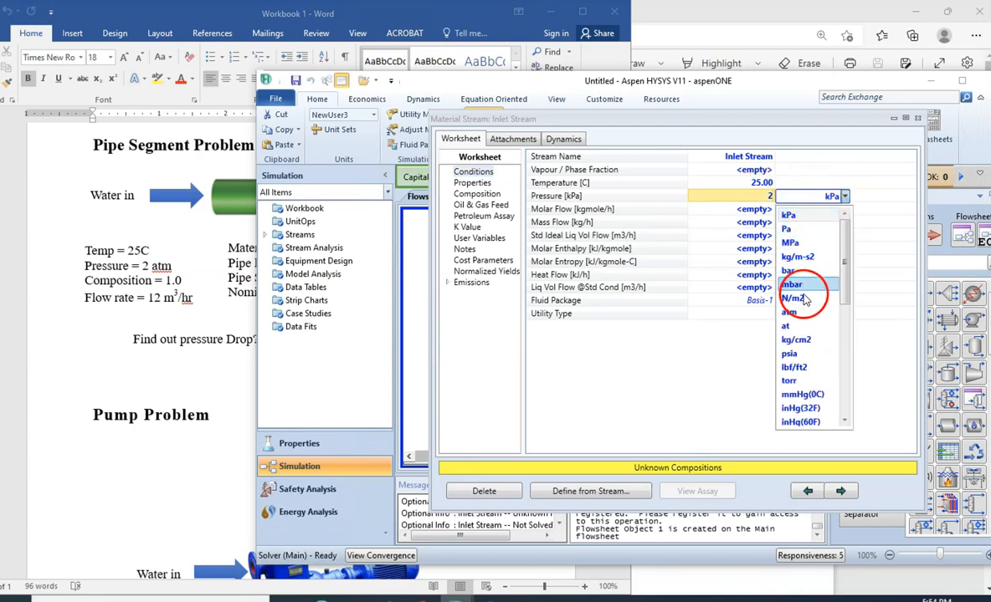
left_click(803, 313)
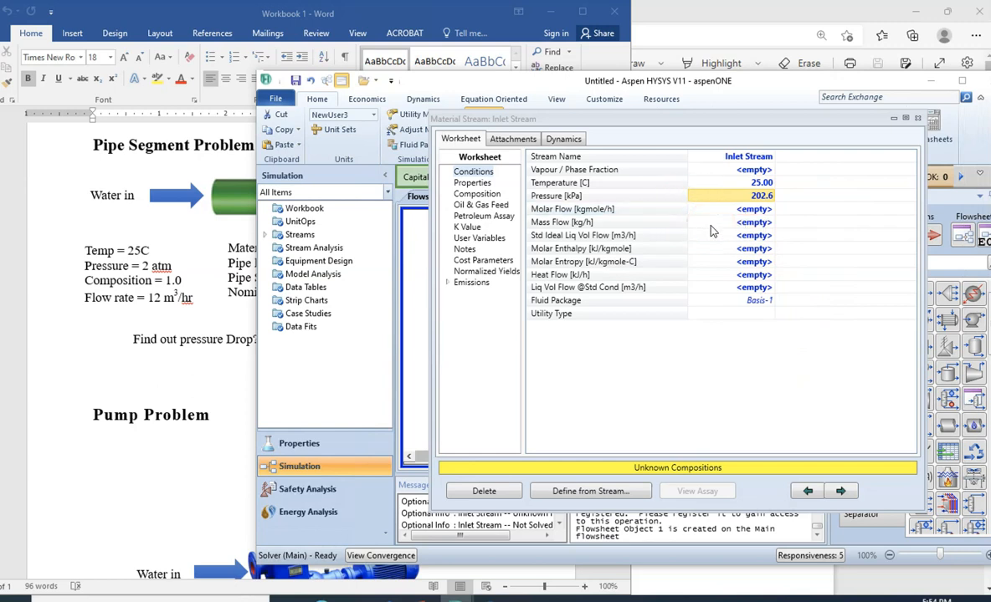
left_click(744, 239)
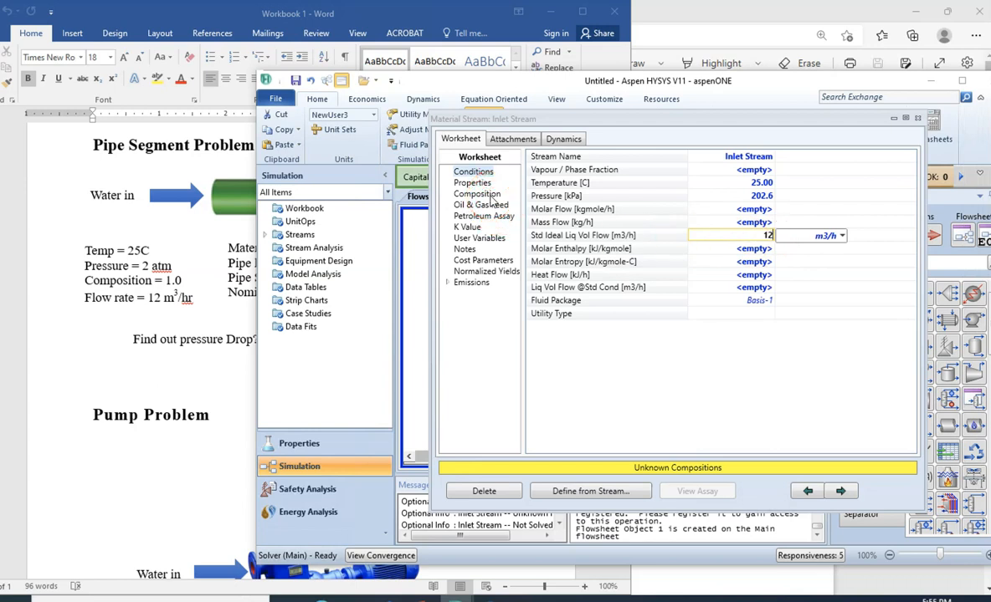
- Set the inlet stream's H2O mole fraction to 1.0, accept the composition, and close the stream's property view
key("Return")
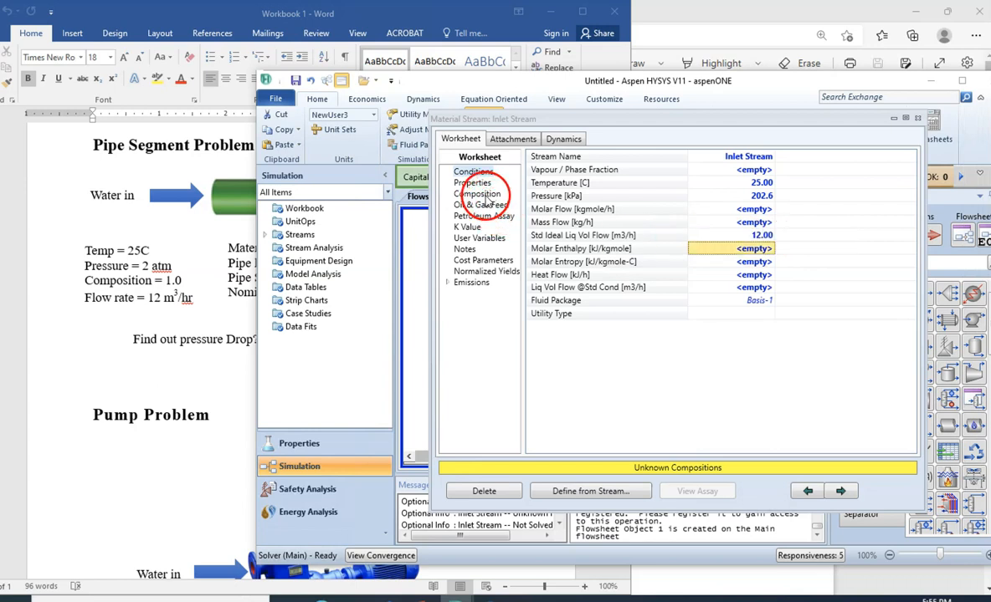
left_click(479, 194)
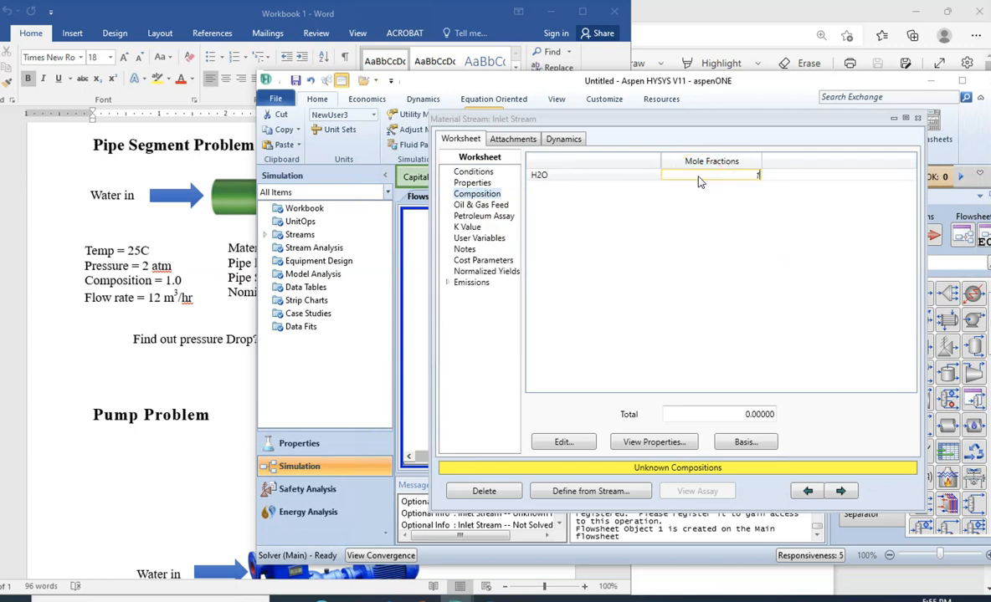
key("Return")
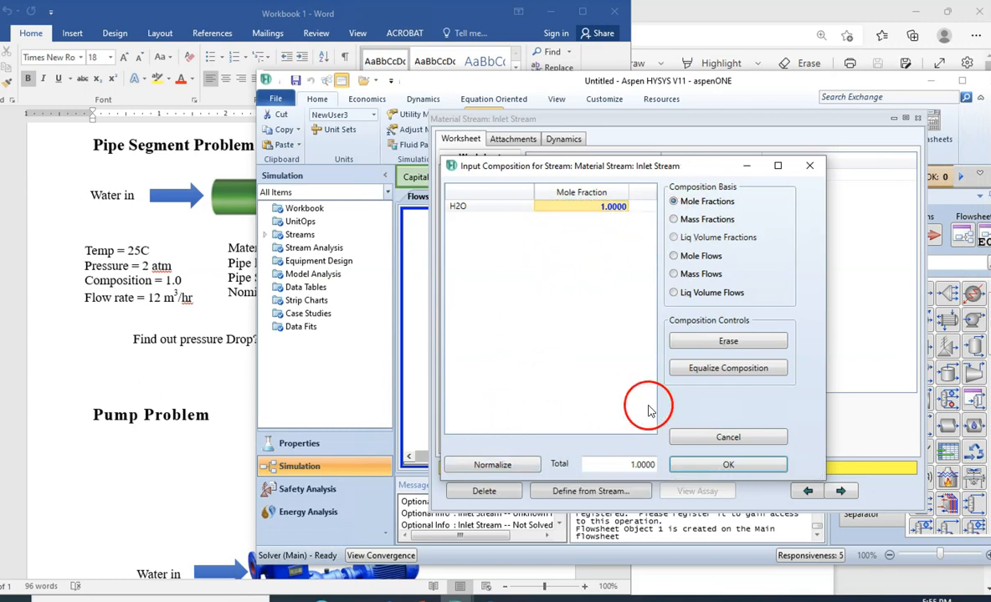
left_click(702, 464)
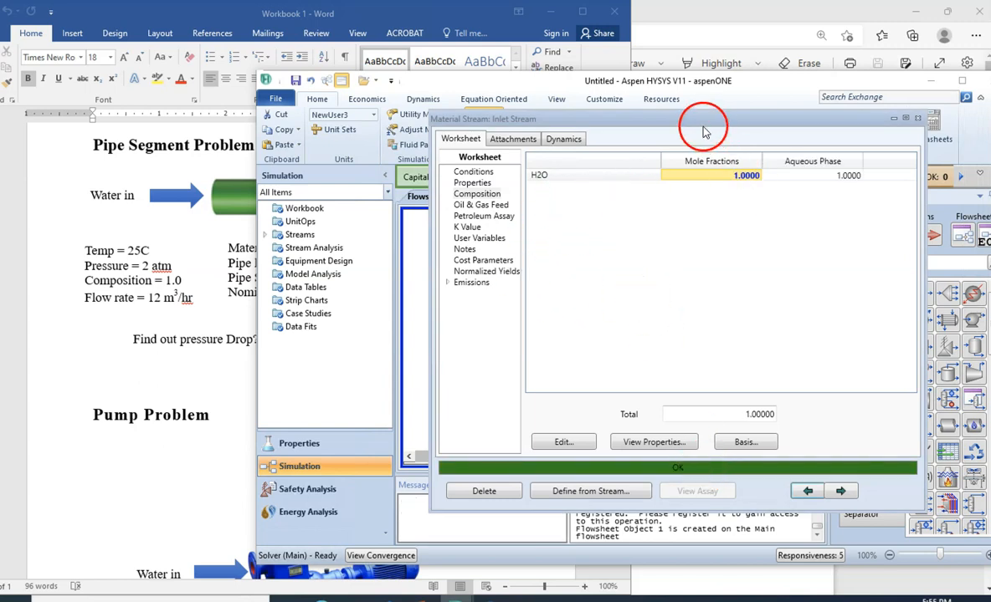
left_click(918, 120)
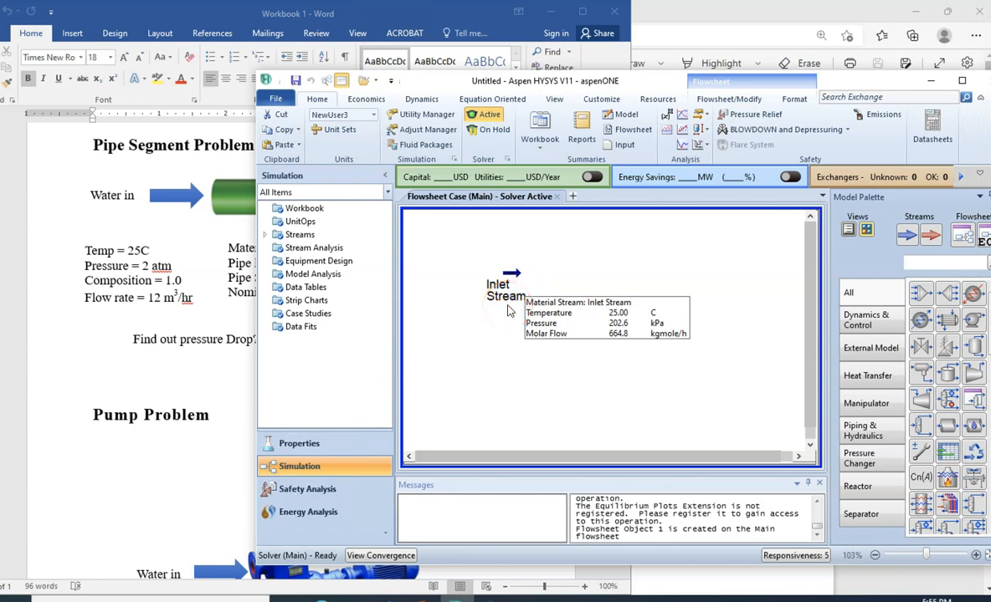
- Place a pipe segment beside the inlet stream on the flowsheet and open its property view
left_click_drag(435, 81, 450, 63)
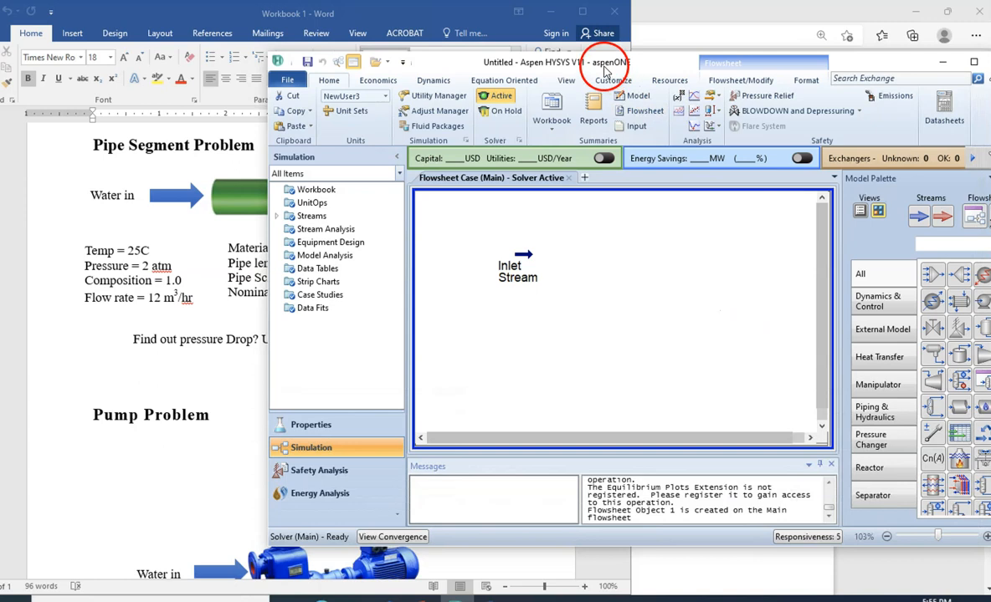
left_click_drag(629, 66, 623, 58)
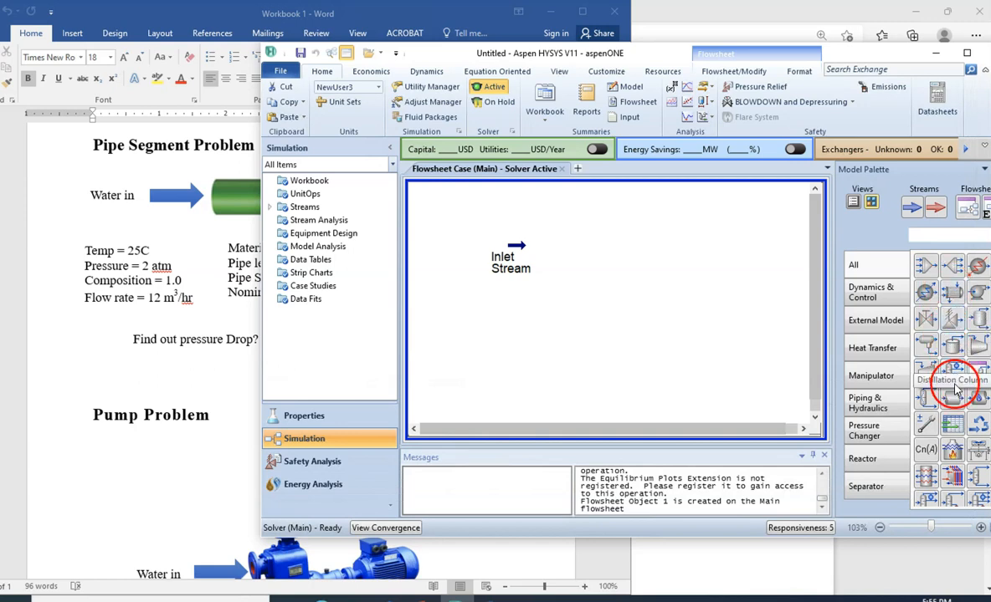
left_click_drag(954, 399, 584, 288)
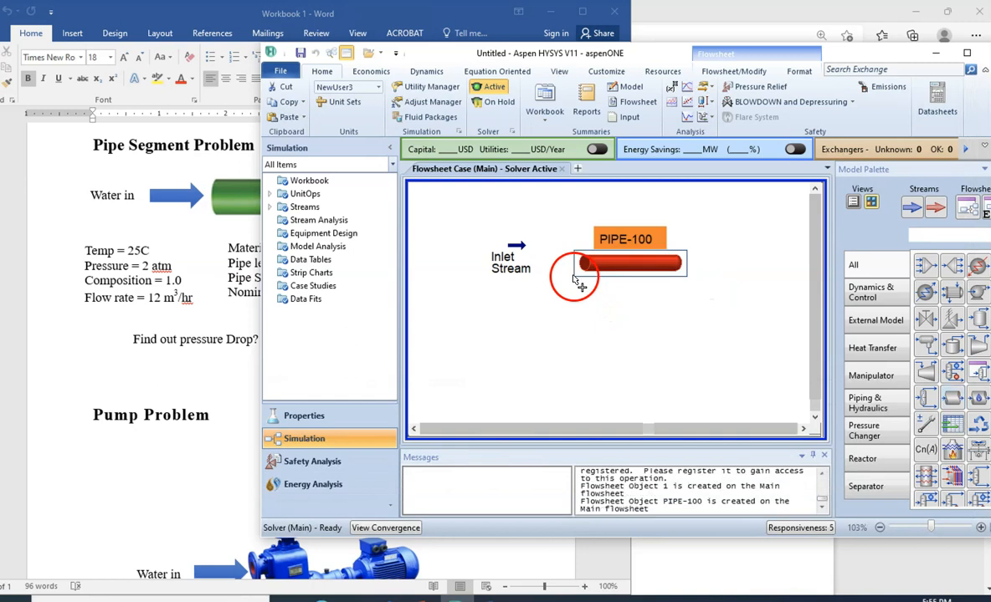
left_click(621, 270)
double_click(622, 271)
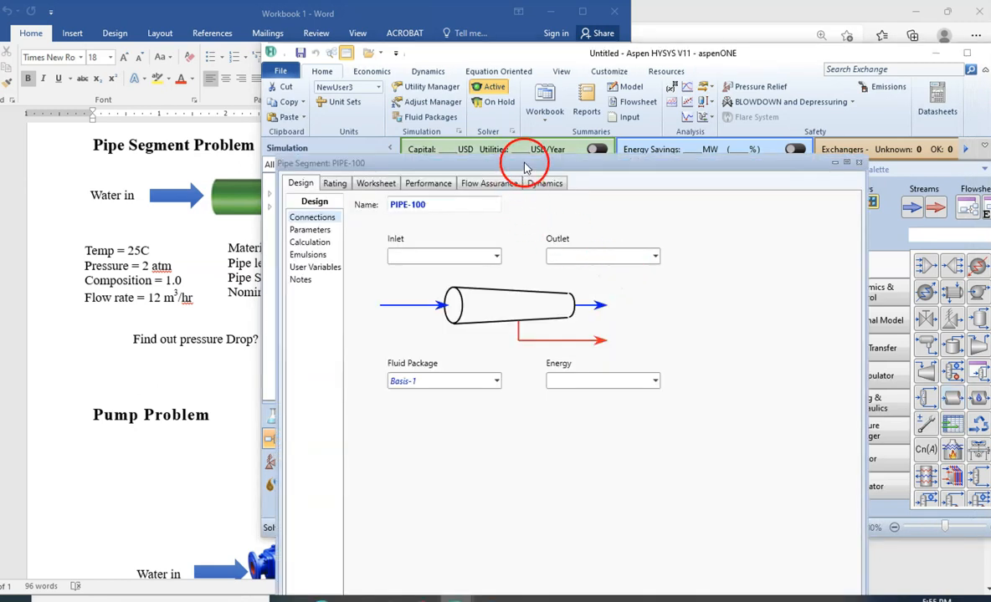
left_click_drag(528, 168, 637, 191)
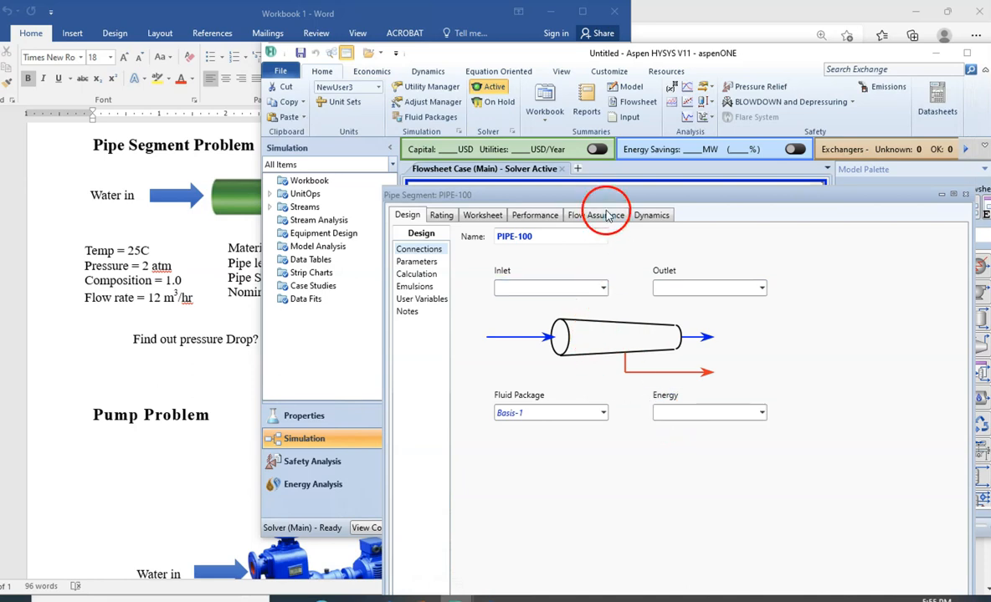
left_click_drag(603, 201, 595, 101)
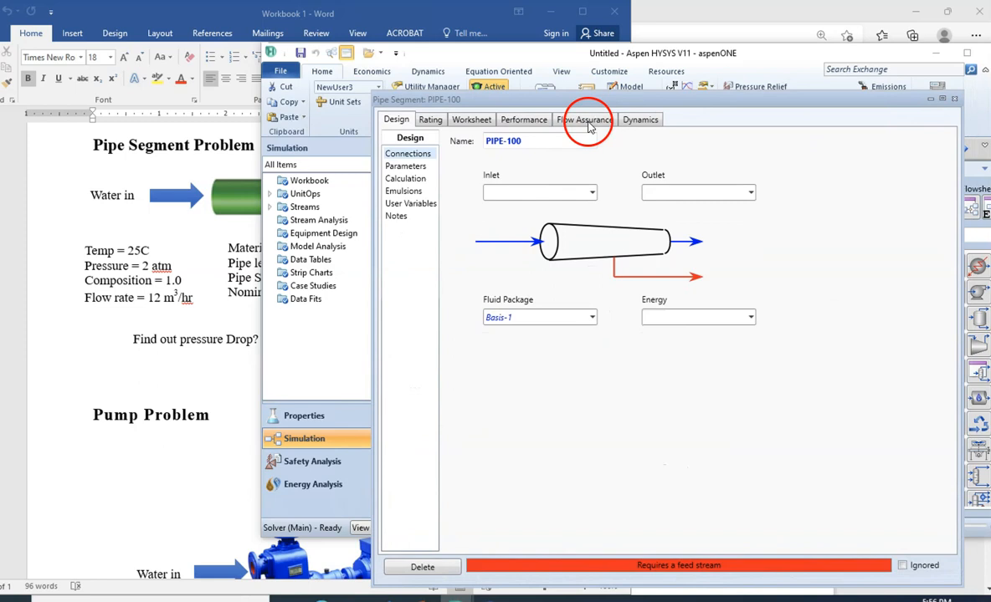
left_click(592, 194)
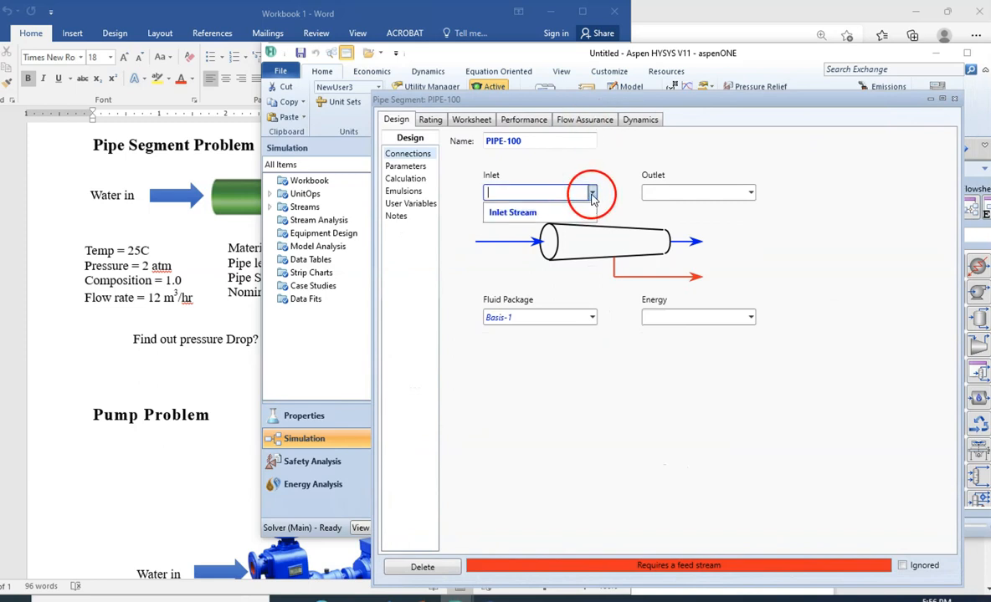
left_click(620, 215)
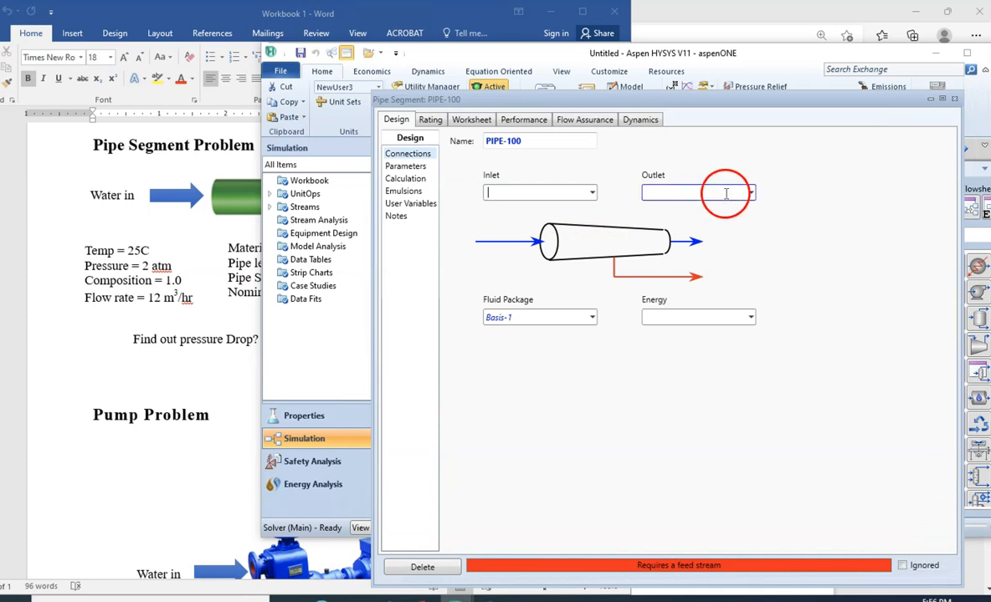
left_click(751, 195)
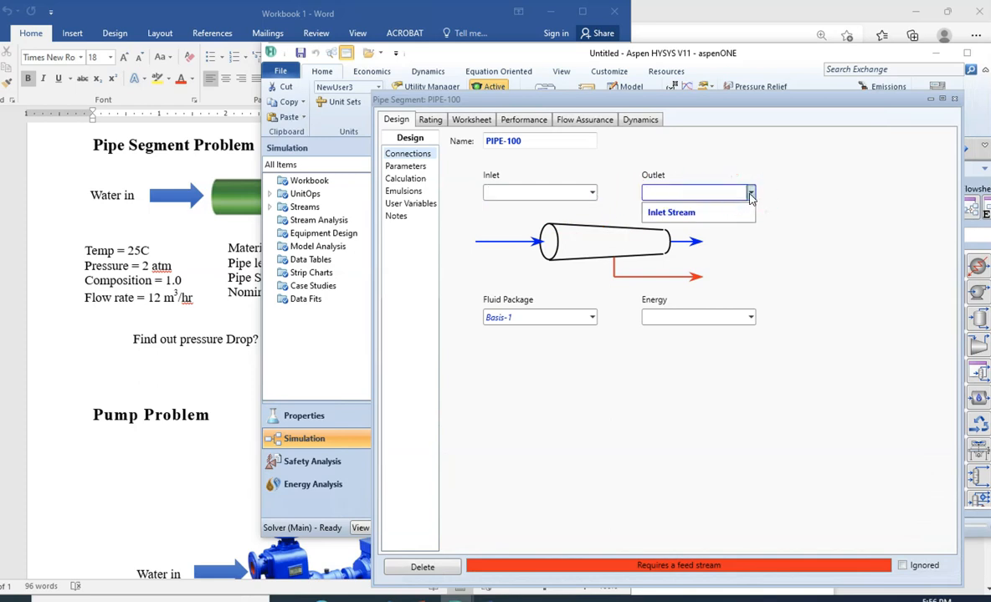
left_click(619, 195)
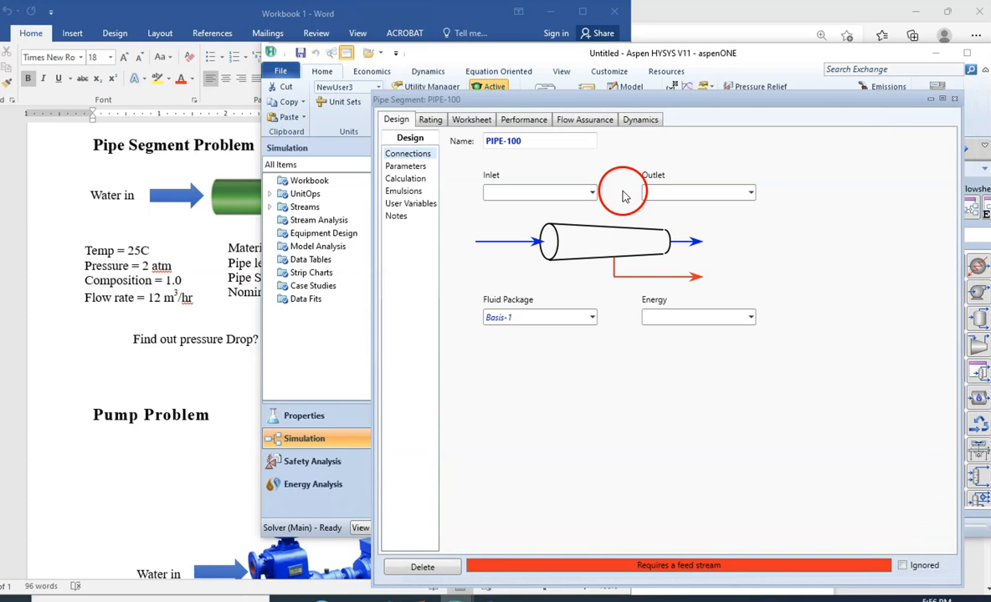
- Delete the existing Inlet Stream from the flowsheet
left_click_drag(567, 105, 491, 360)
left_click_drag(531, 310, 451, 219)
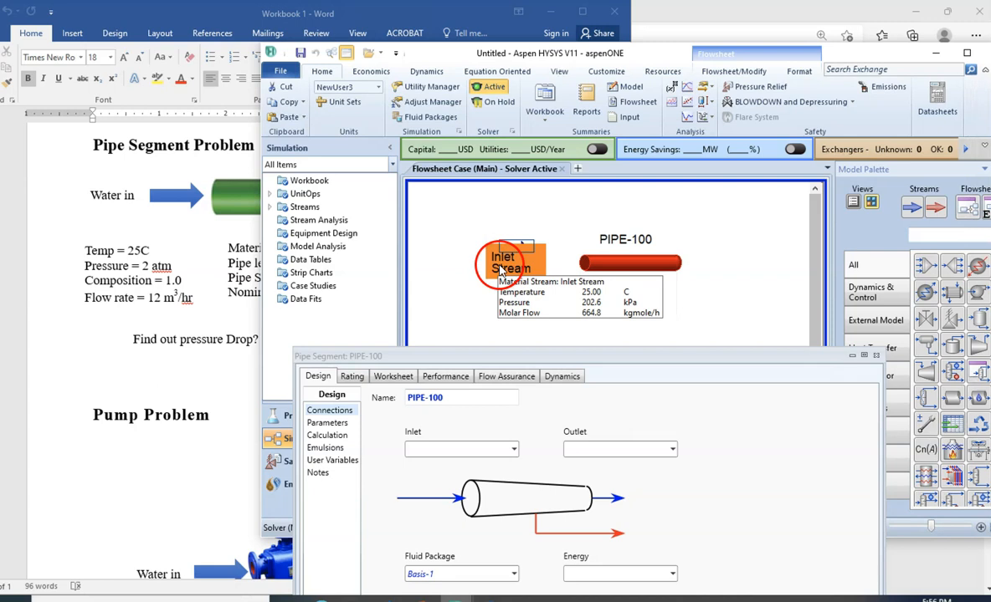
right_click(500, 270)
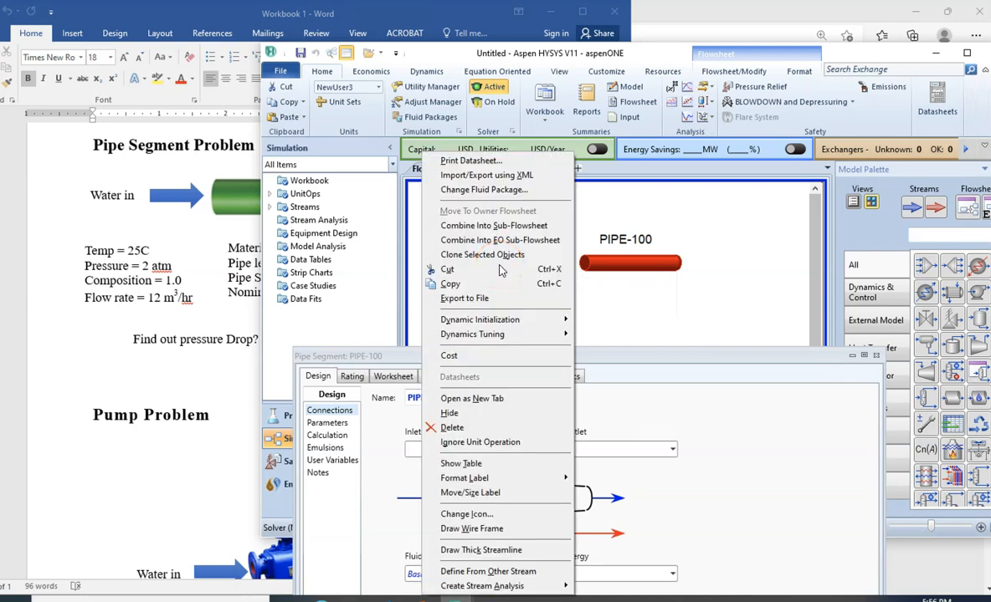
left_click(454, 428)
left_click(503, 354)
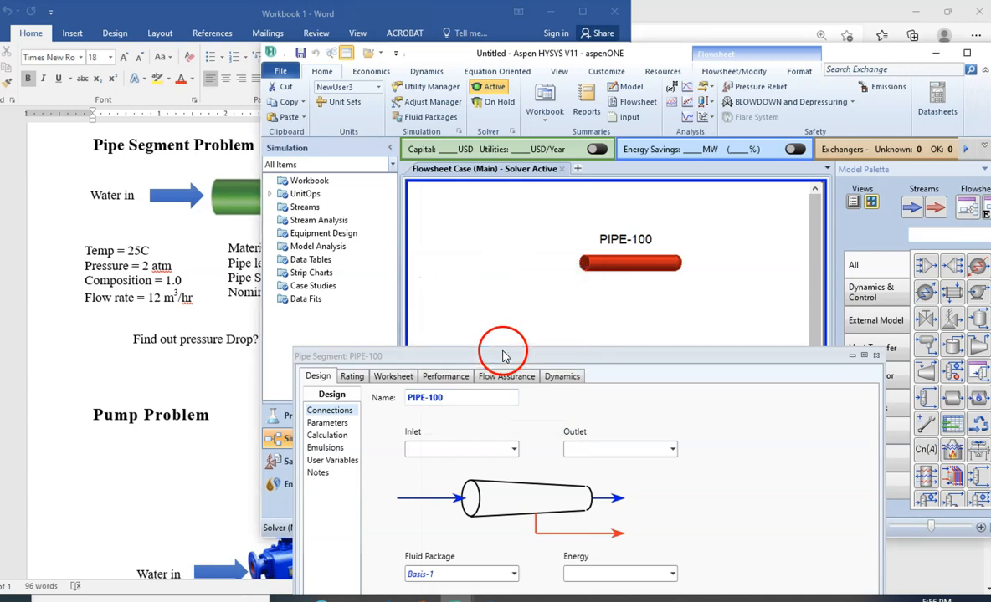
- Connect a new stream named Inlet Stream as the pipe segment's inlet
left_click_drag(520, 354, 482, 294)
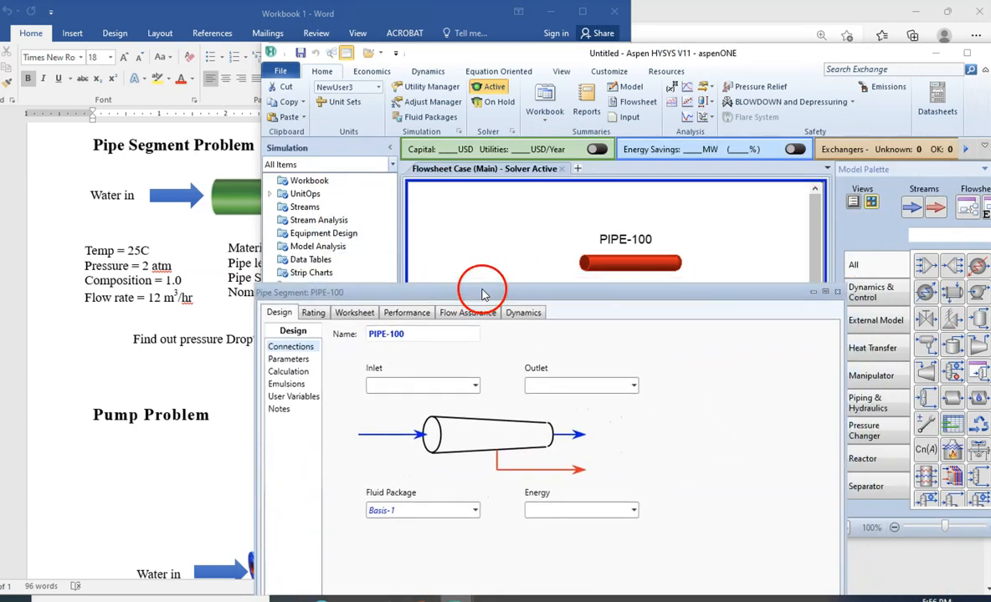
left_click(441, 383)
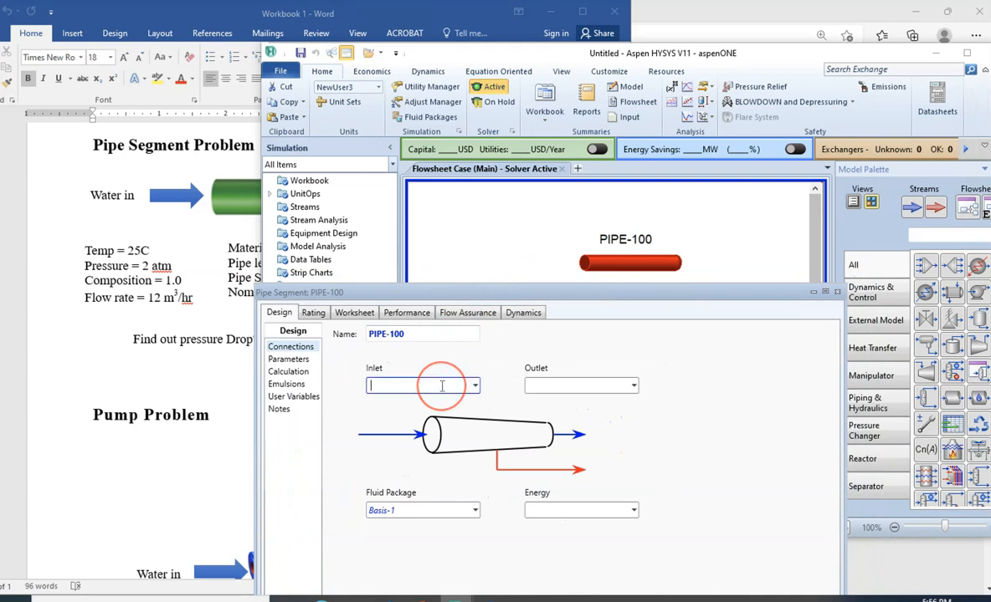
left_click_drag(436, 291, 427, 205)
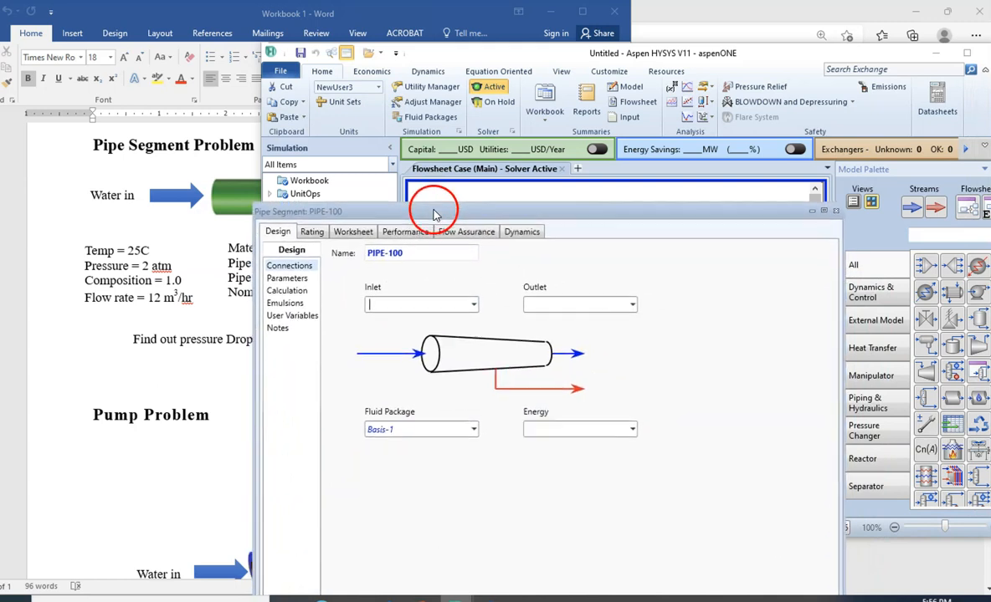
left_click(419, 306)
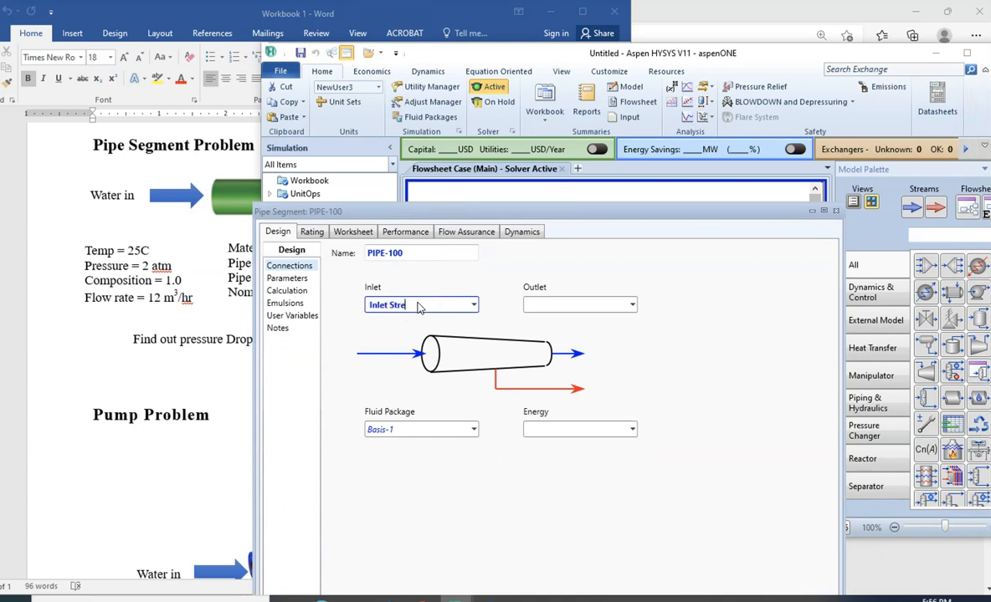
type("Inlet Stream")
- Connect an outlet stream named Outlet Stream and an energy stream named Q to the pipe segment
left_click(577, 305)
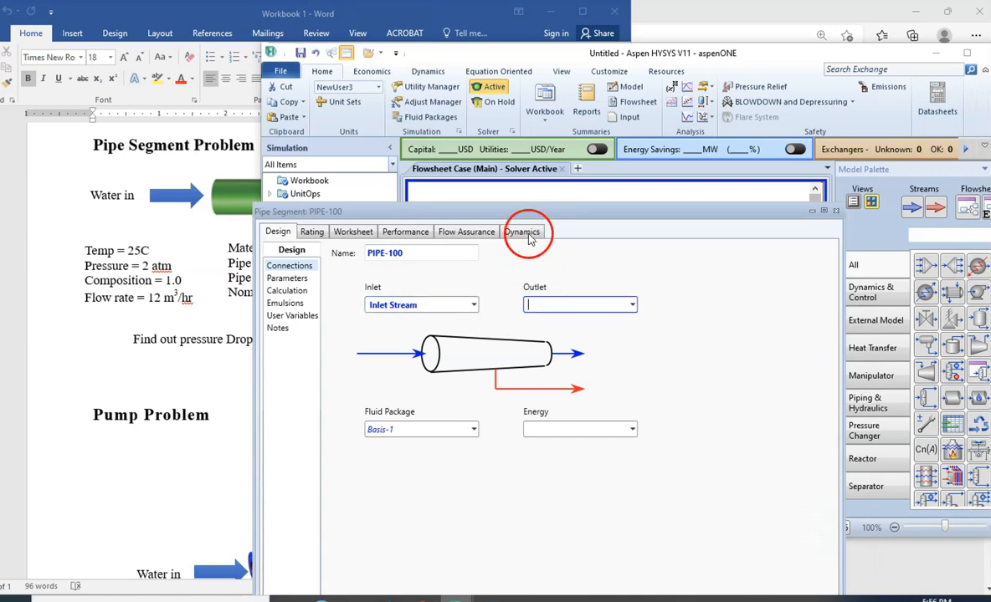
left_click_drag(535, 214, 485, 321)
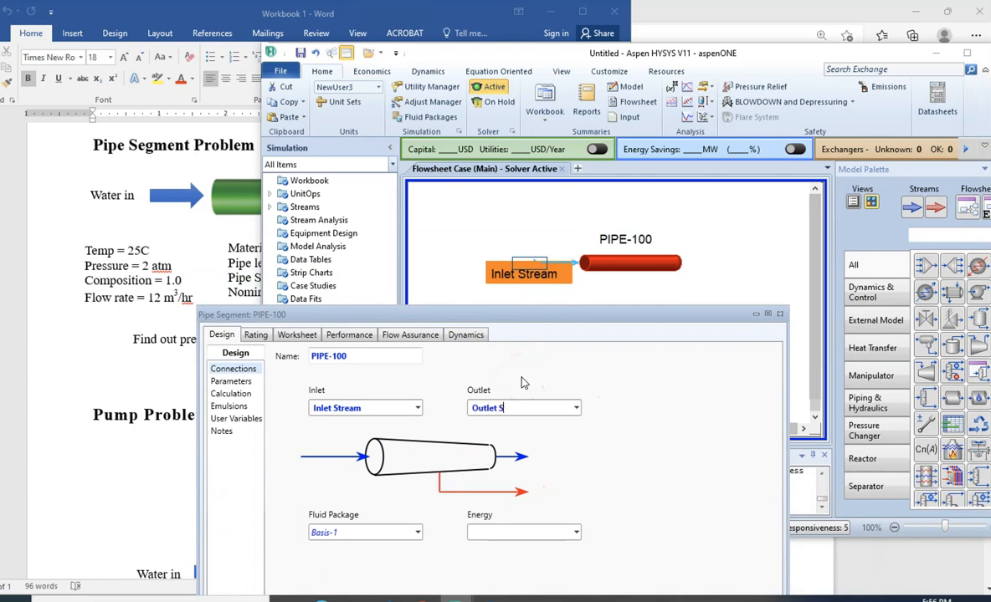
left_click(487, 531)
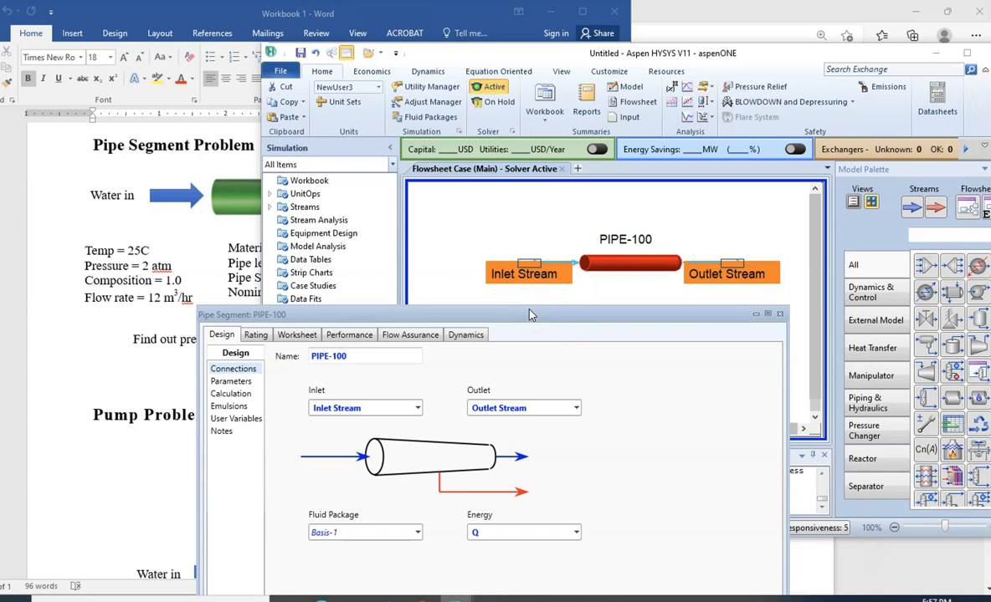
left_click_drag(454, 316, 596, 295)
left_click_drag(637, 248, 536, 345)
key("Return")
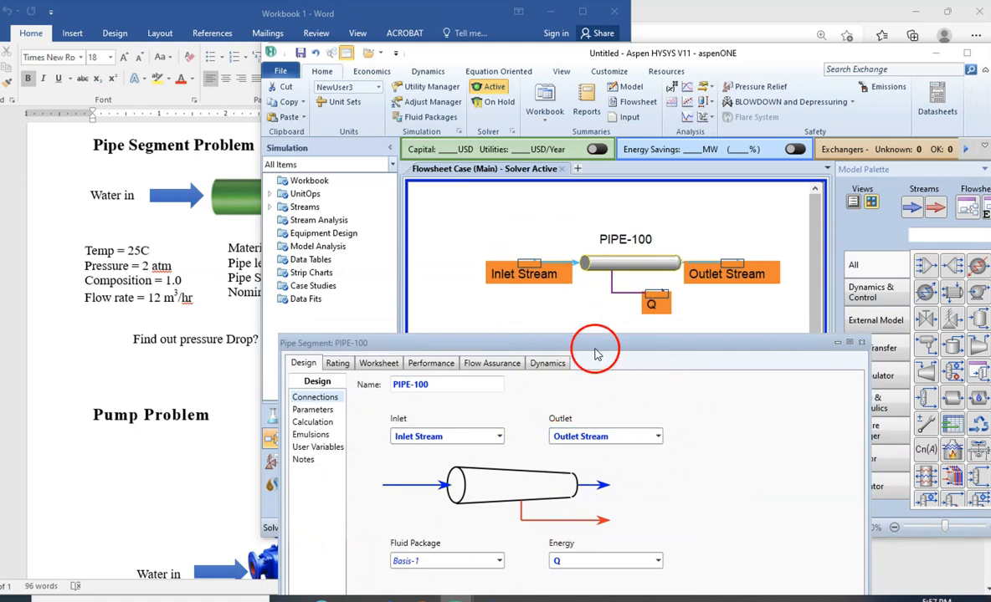
- Set the Inlet Stream's temperature to 25 C and its pressure to 2 atm in the pipe segment's worksheet
left_click_drag(581, 345, 538, 354)
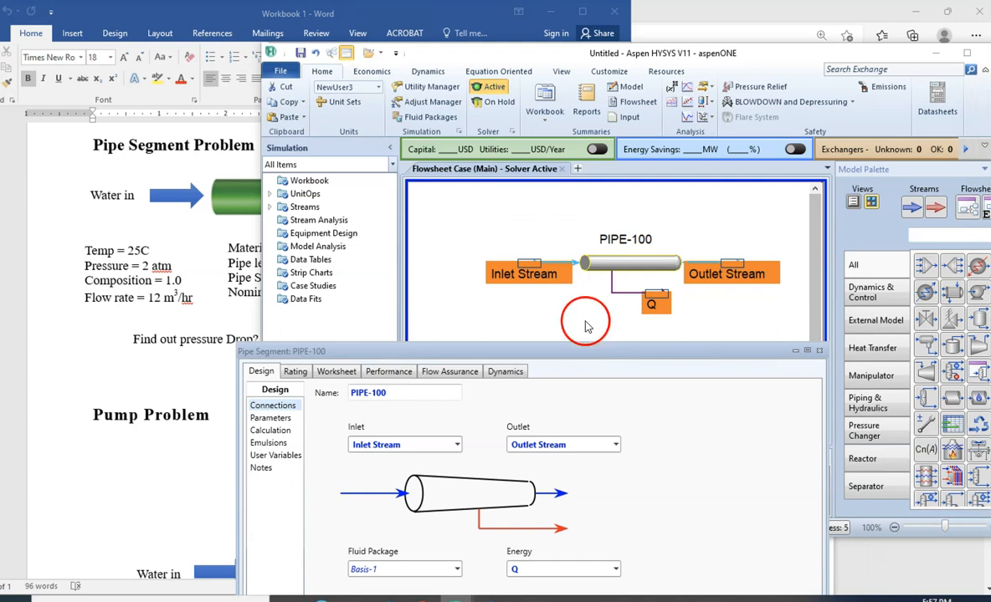
left_click_drag(588, 356, 661, 346)
left_click_drag(645, 228, 681, 106)
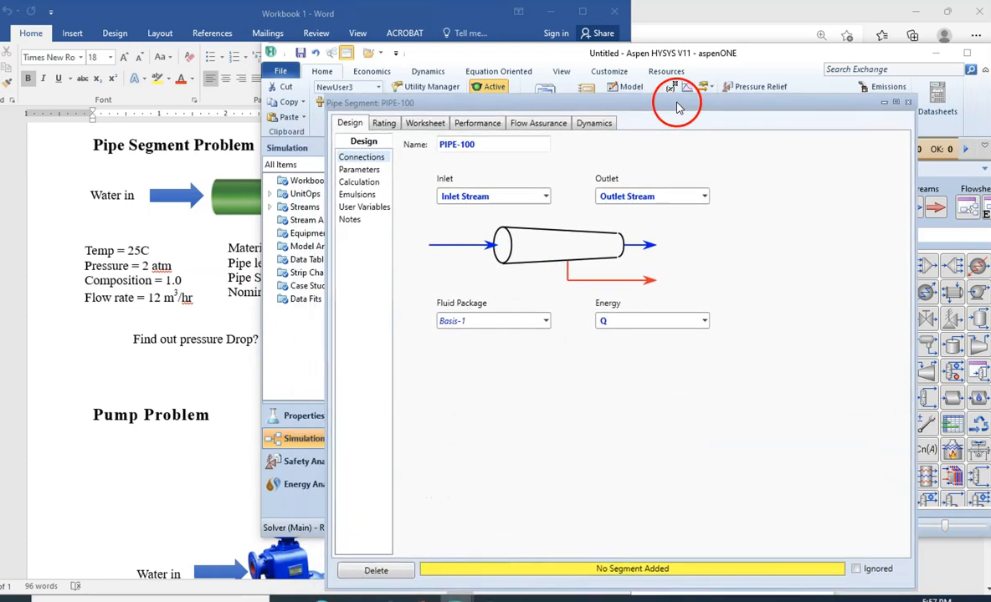
left_click(428, 123)
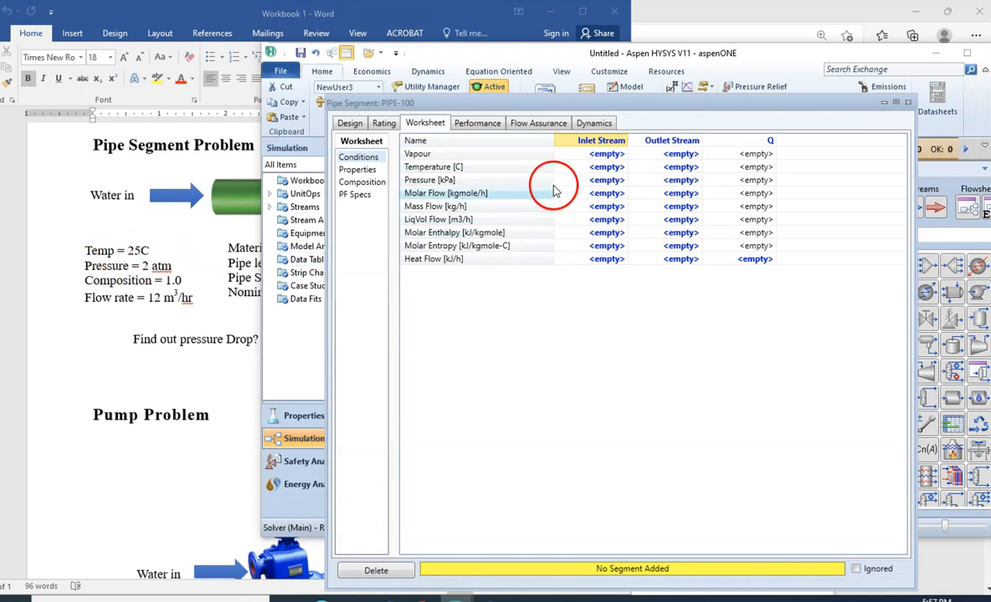
left_click(590, 171)
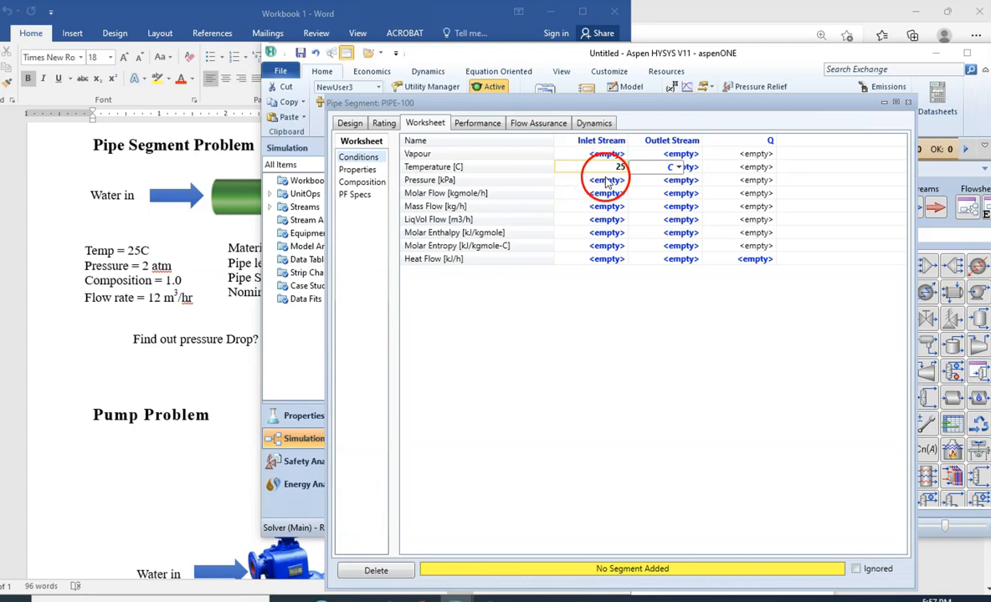
key("Return")
left_click(674, 181)
left_click(698, 180)
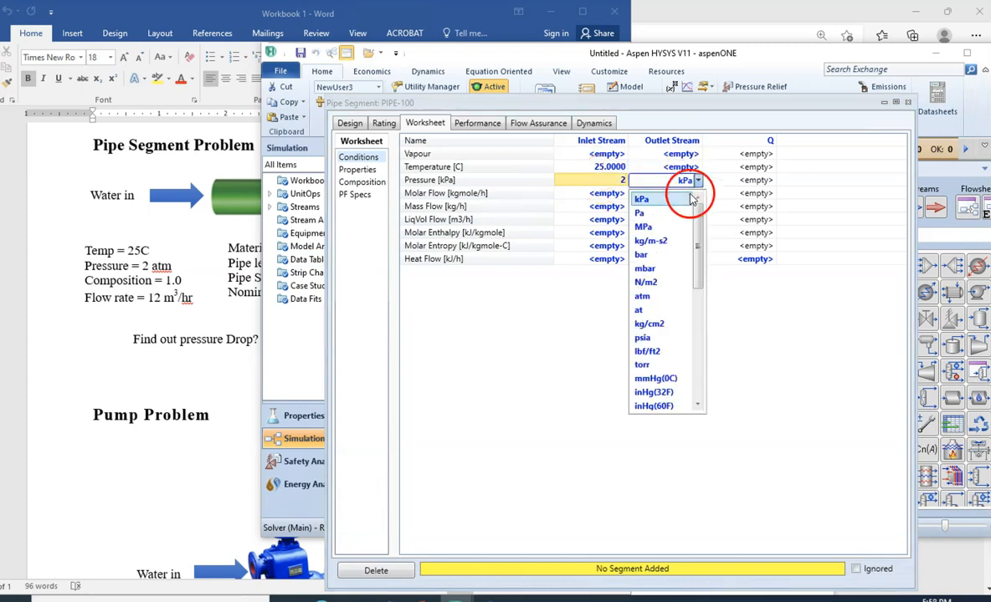
left_click(641, 297)
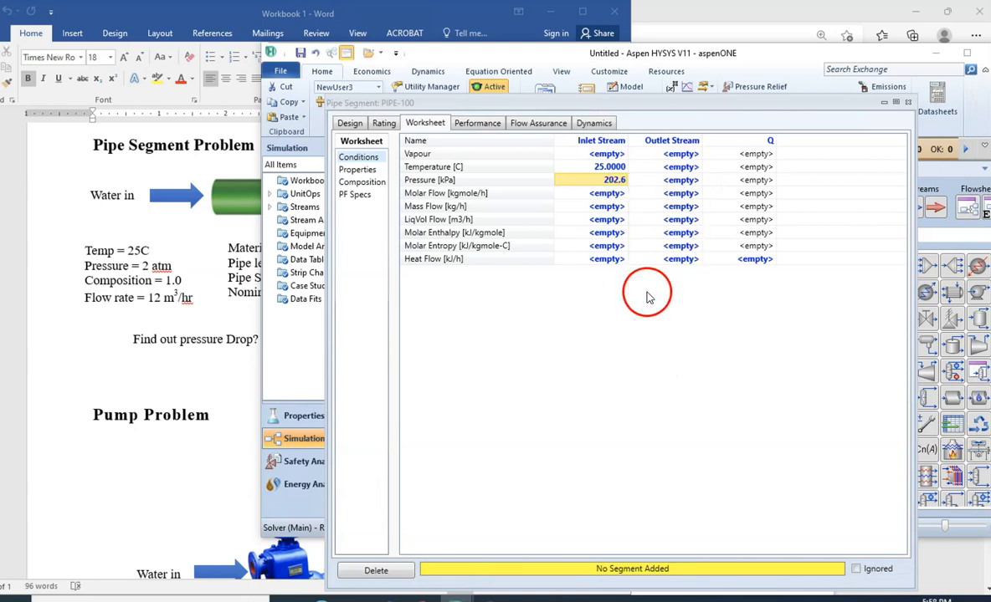
- Set the Inlet Stream's liquid volume flow to 12 m3/h and uncover the pipe data in the workbook document
left_click(599, 221)
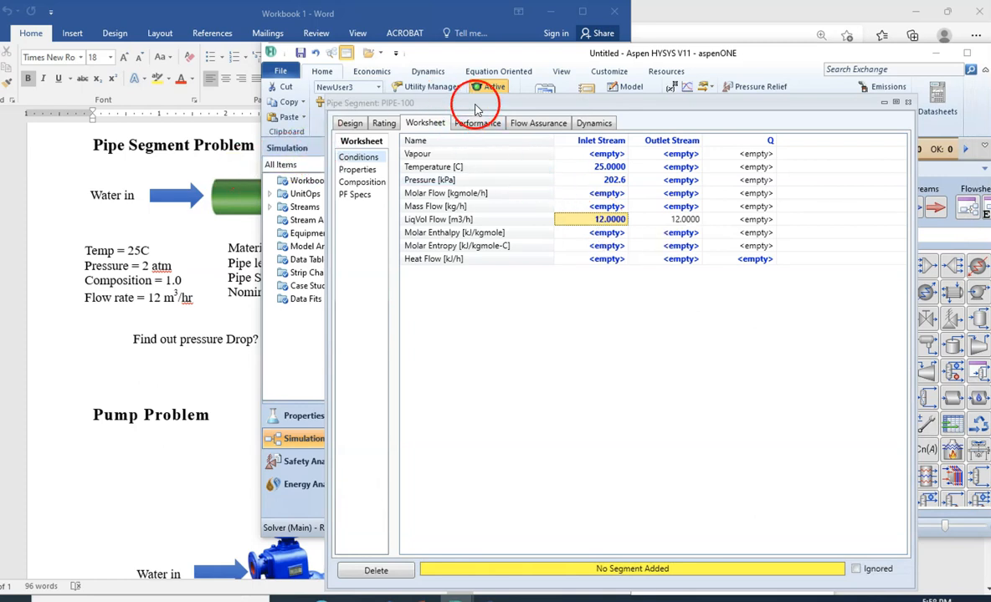
left_click_drag(491, 102, 562, 138)
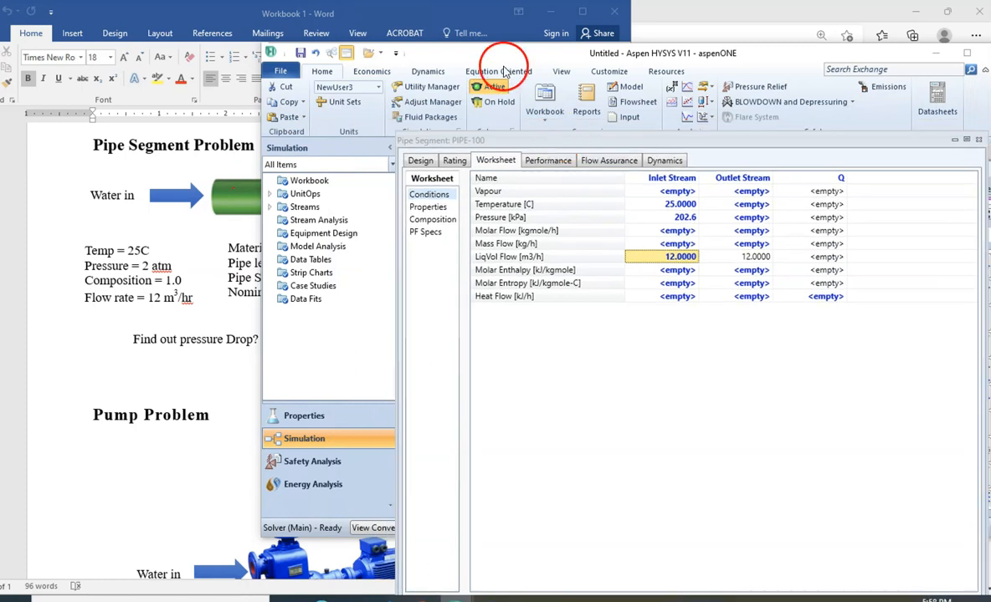
left_click_drag(492, 52, 550, 393)
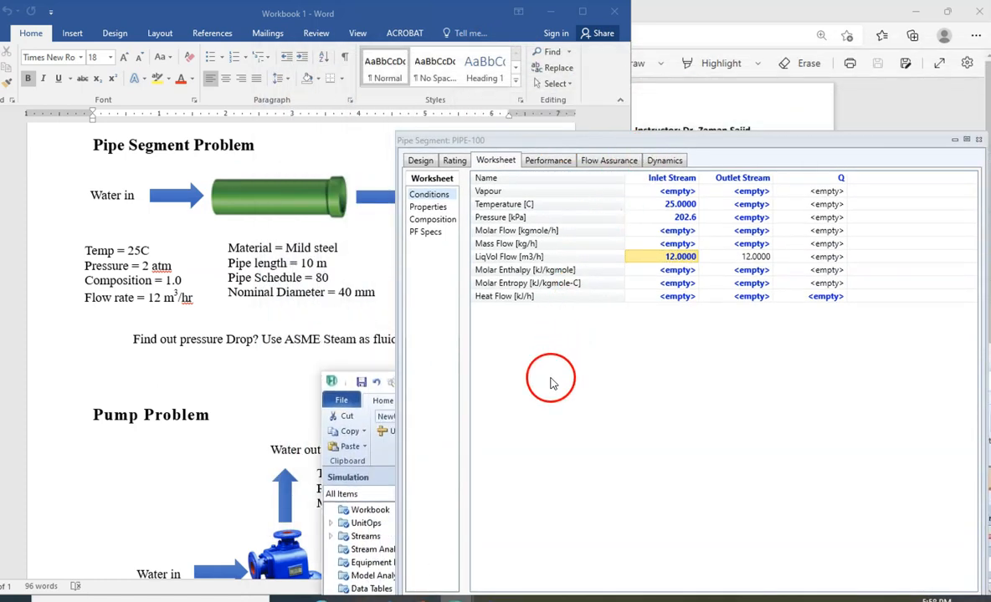
- Set the Outlet Stream's temperature to 25 C in the pipe segment's worksheet conditions
left_click_drag(613, 148, 403, 296)
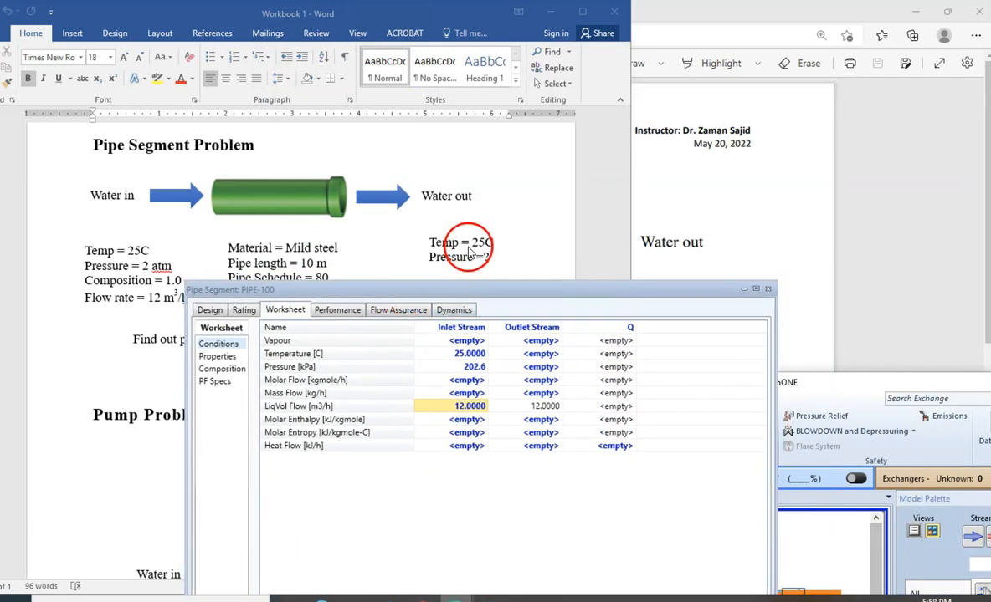
left_click(529, 355)
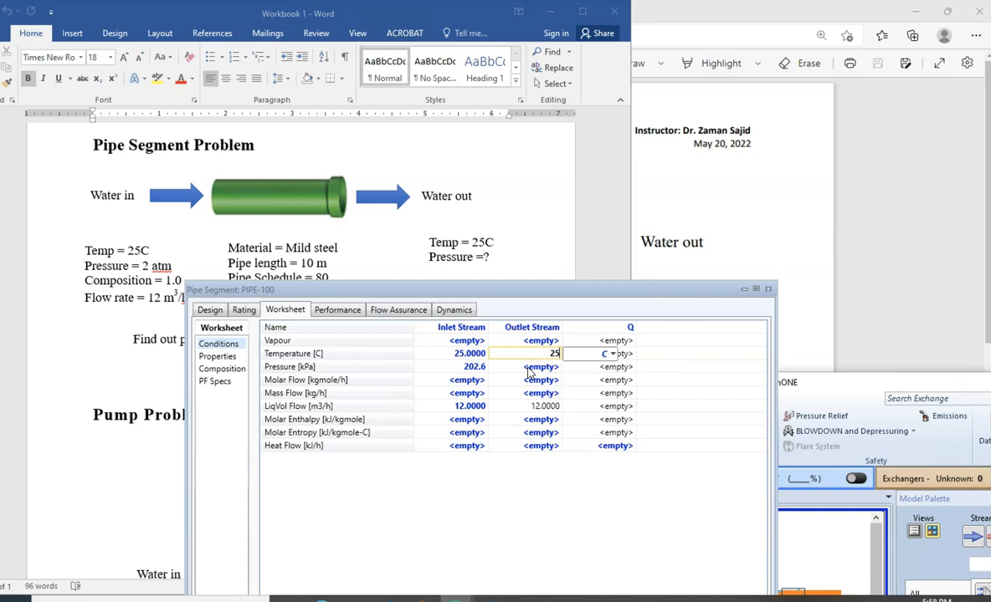
key("Return")
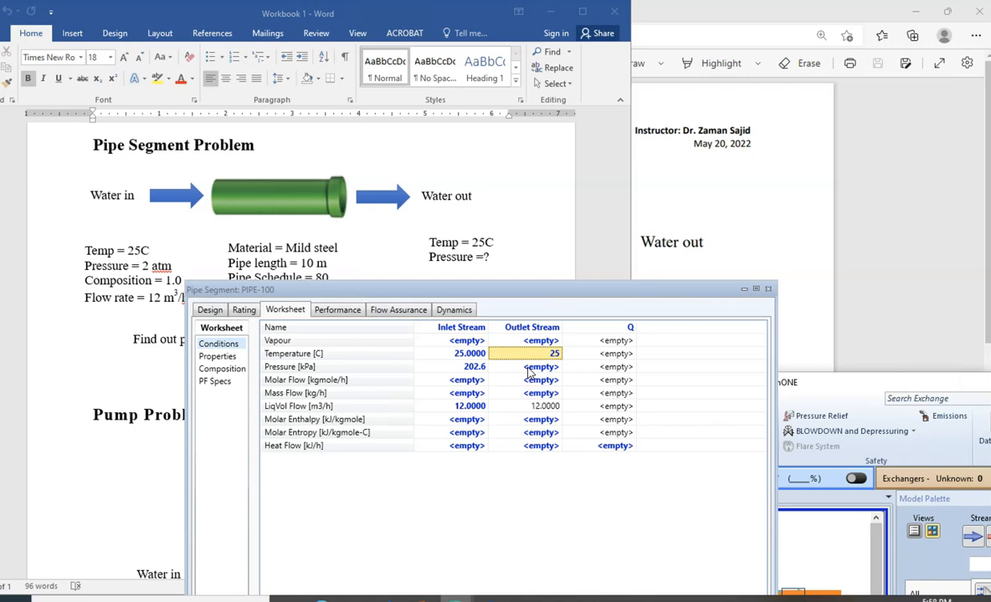
- Specify the Inlet Stream's composition as an H2O mole fraction of 1.0, normalize it and accept the composition
left_click(233, 369)
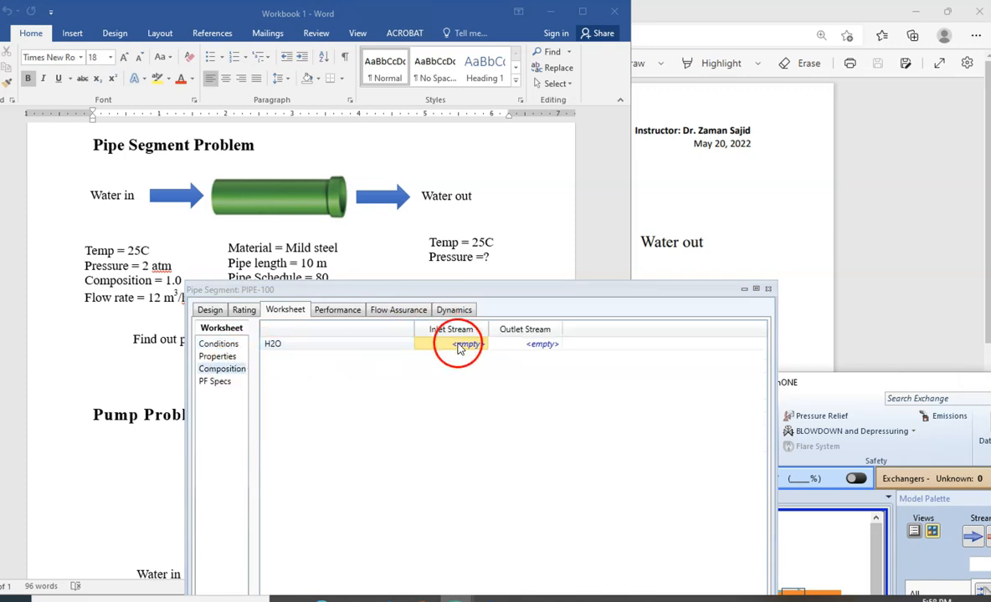
key("Return")
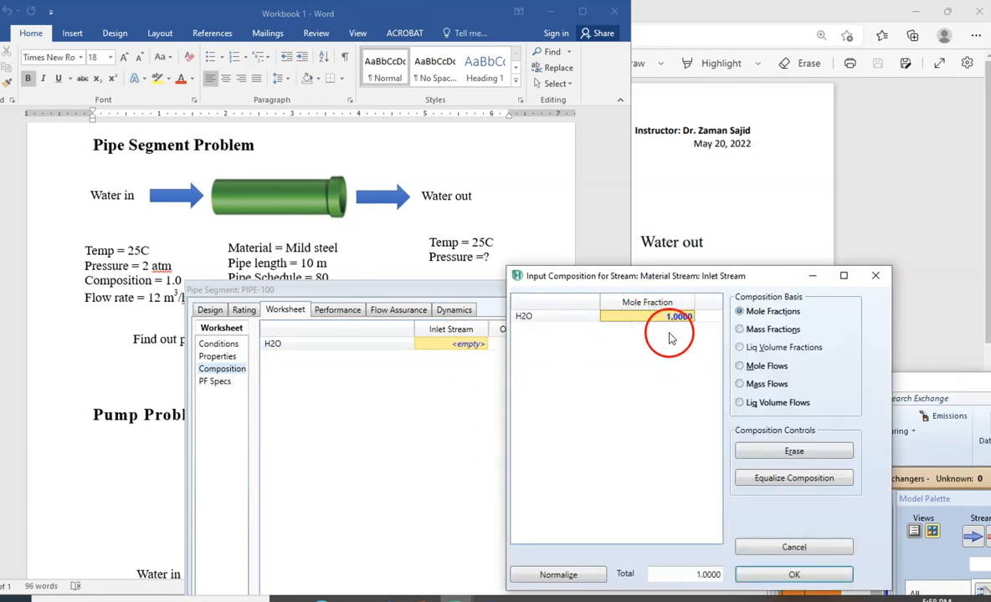
left_click(577, 572)
left_click(763, 574)
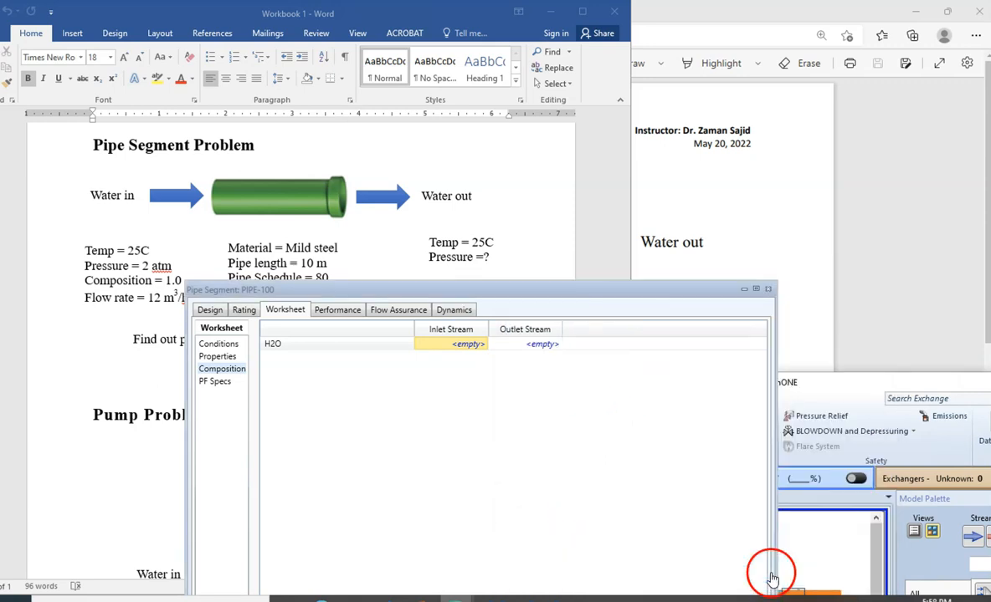
- Uncover the workbook's pipe data and append a segment to the length-elevation profile in the pipe's sizing data
left_click_drag(574, 294, 727, 36)
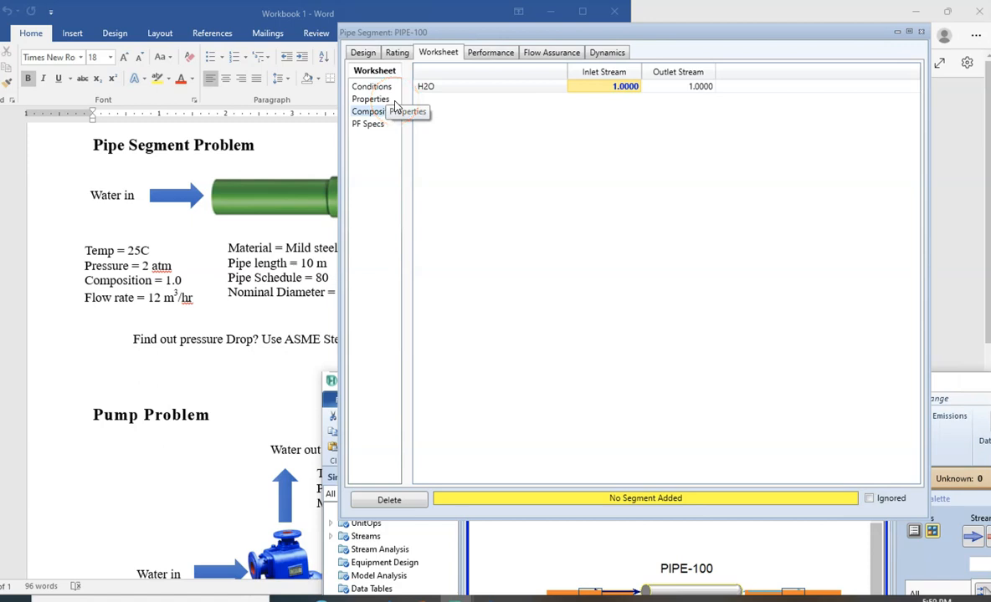
double_click(589, 32)
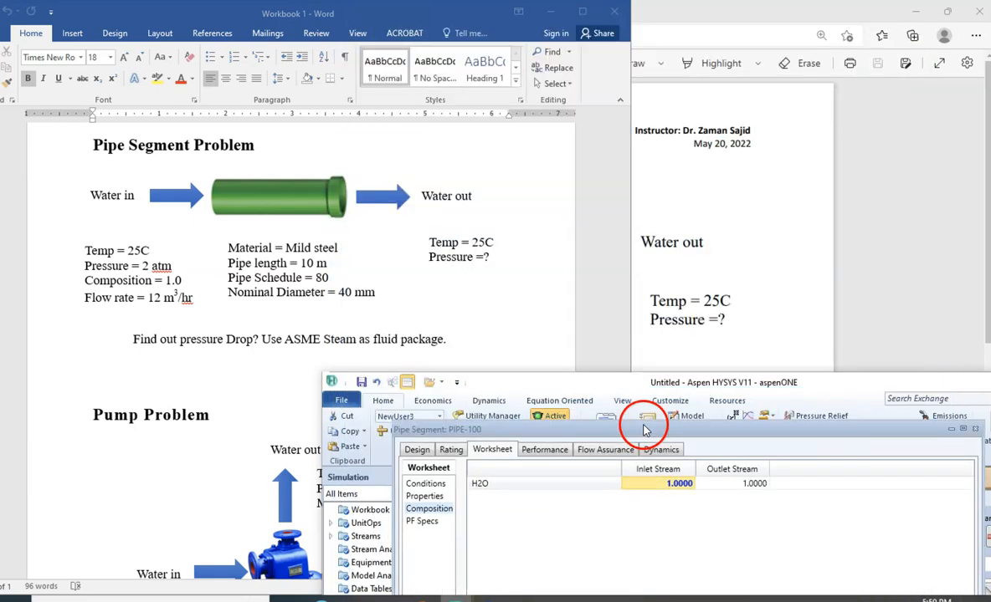
left_click_drag(610, 385, 697, 16)
left_click_drag(654, 428, 679, 161)
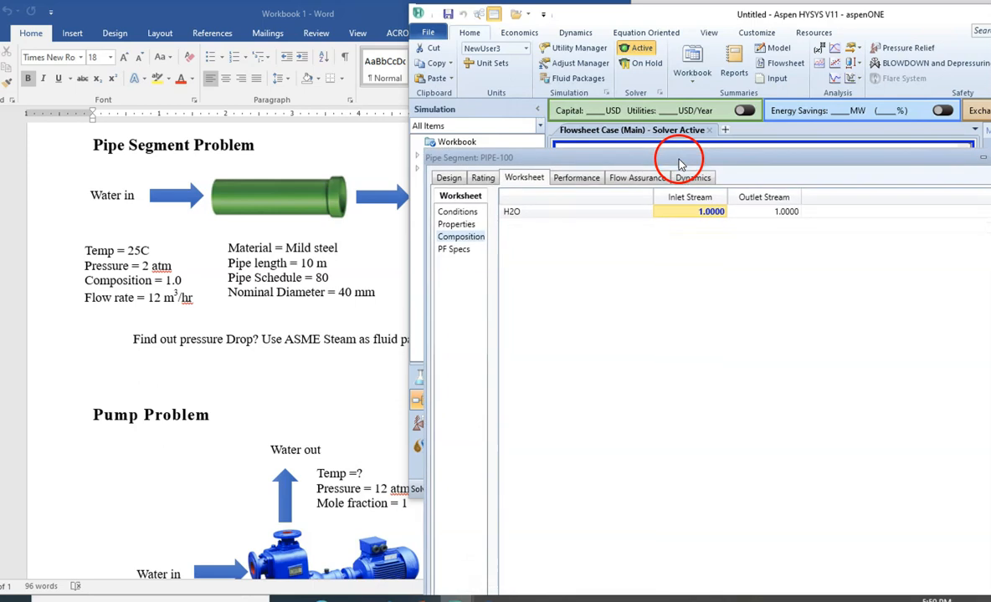
left_click(481, 179)
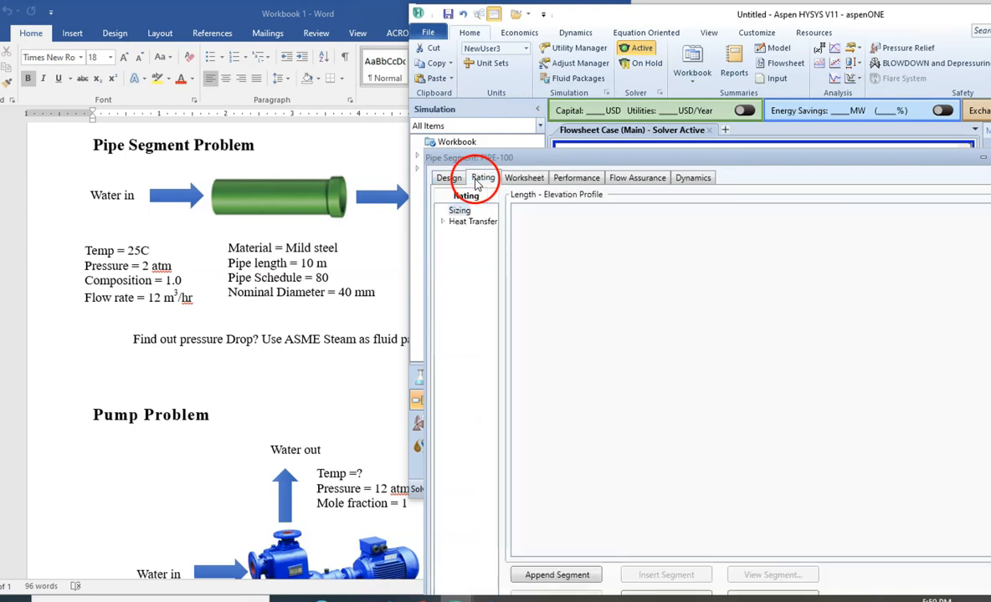
left_click(461, 211)
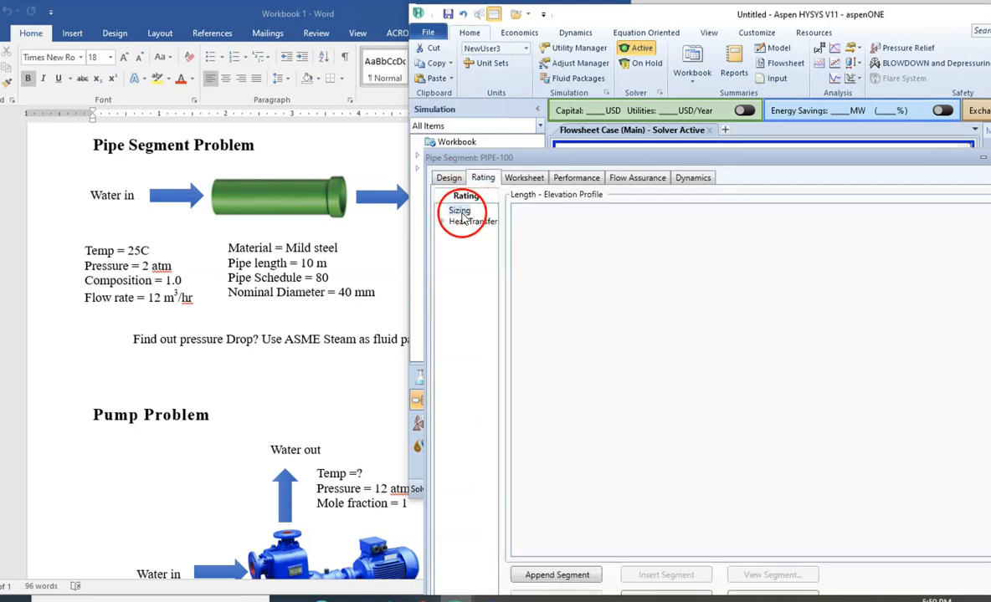
left_click_drag(588, 157, 596, 74)
left_click(560, 494)
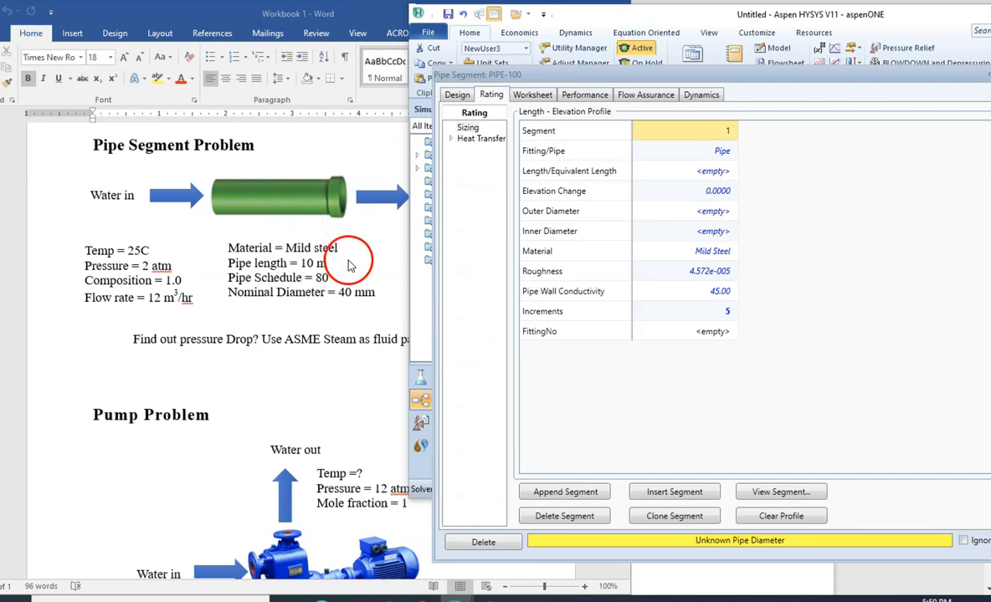
- Set the new segment's length to 10 m and choose Mild Steel as its material
left_click(712, 171)
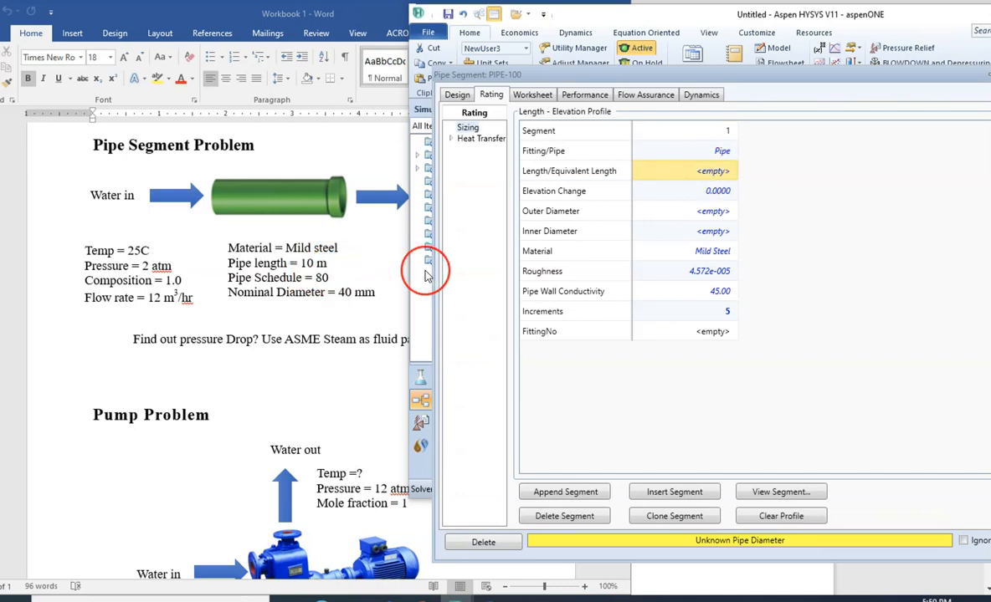
type("10")
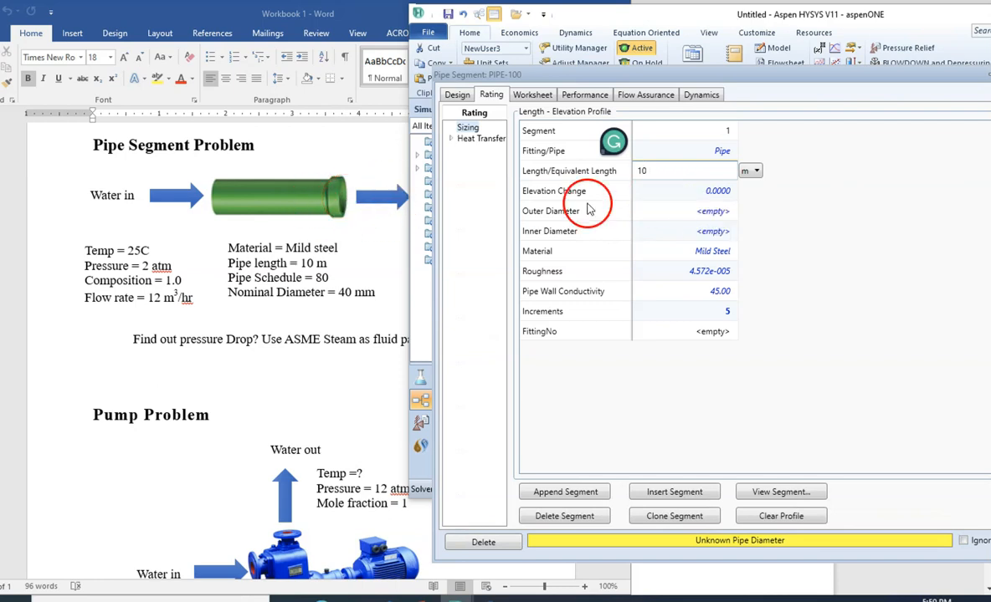
left_click(702, 193)
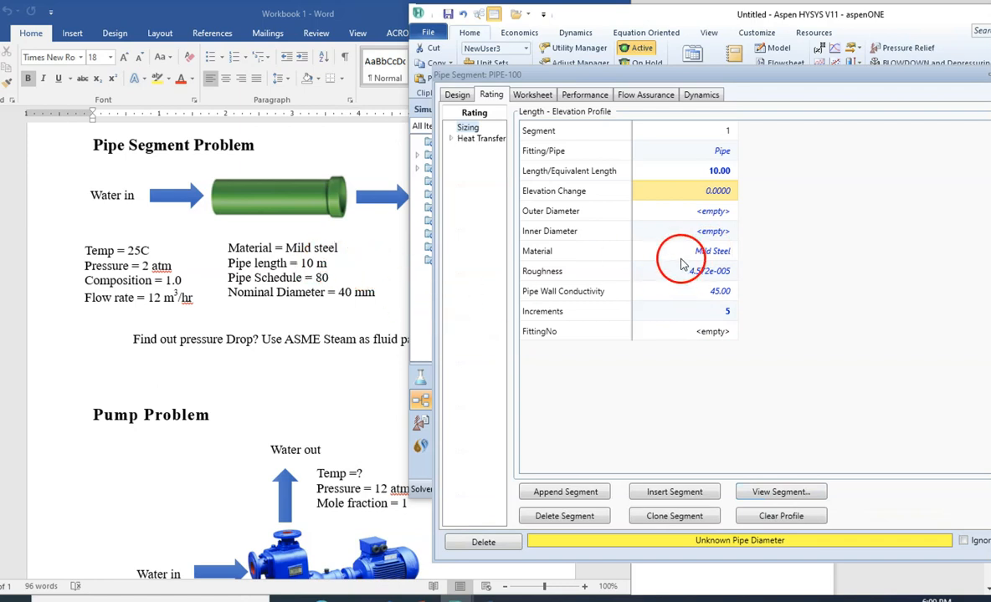
left_click(707, 252)
left_click(730, 250)
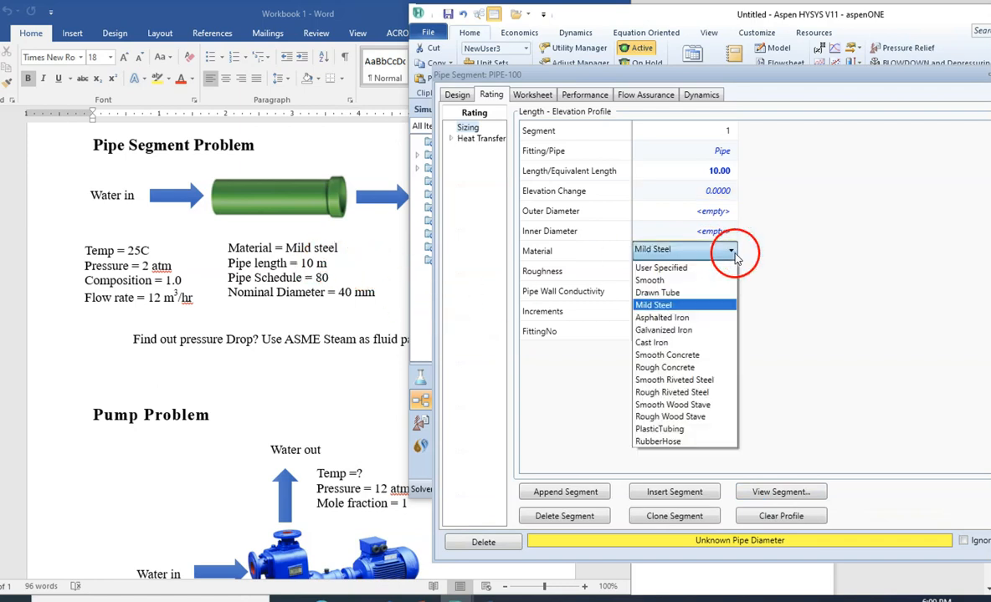
left_click(678, 306)
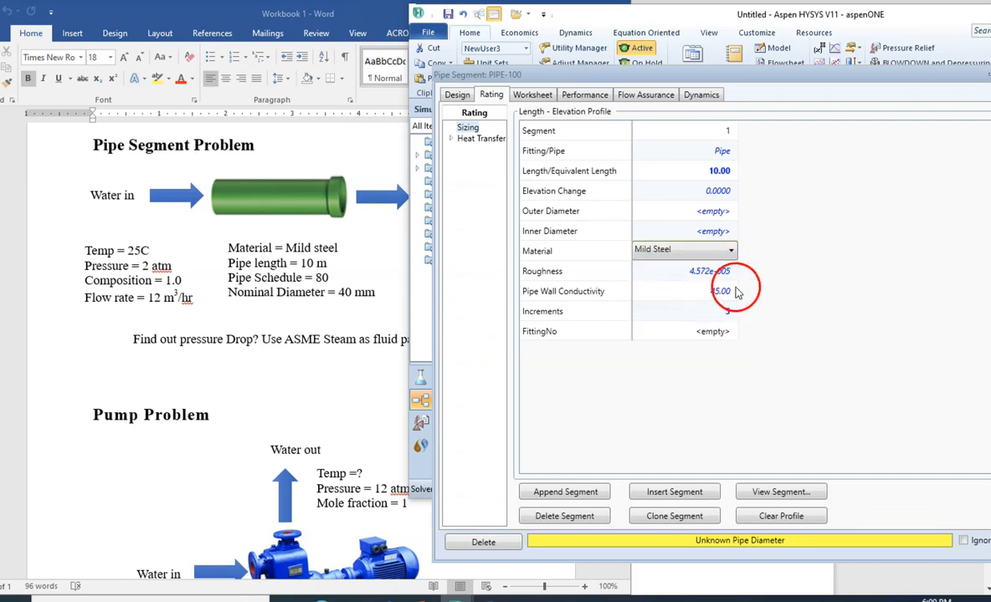
- Specify Schedule 80 and a 40 mm nominal diameter in the segment's detailed pipe parameters, and close them
left_click(772, 493)
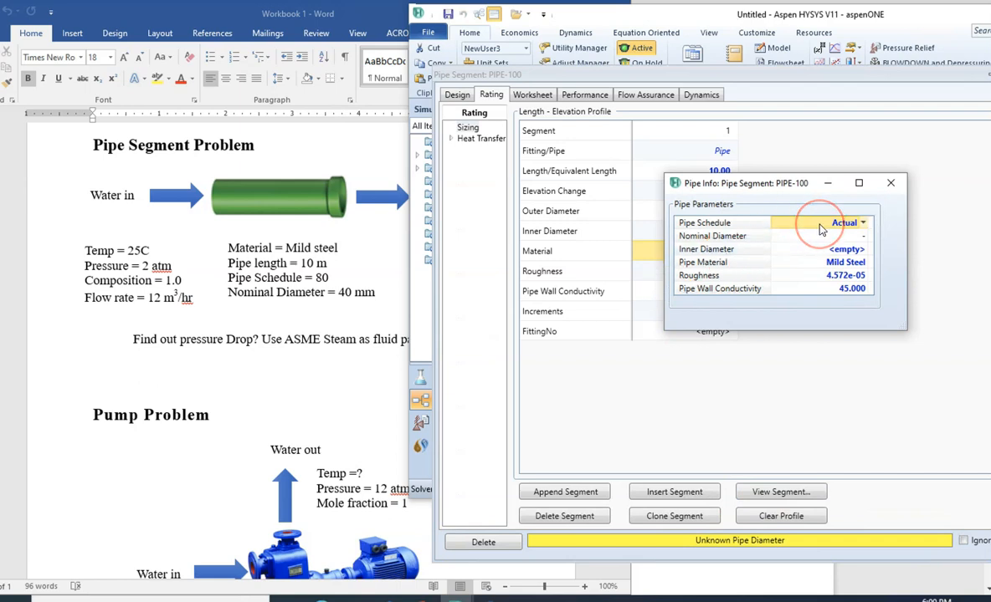
left_click(862, 224)
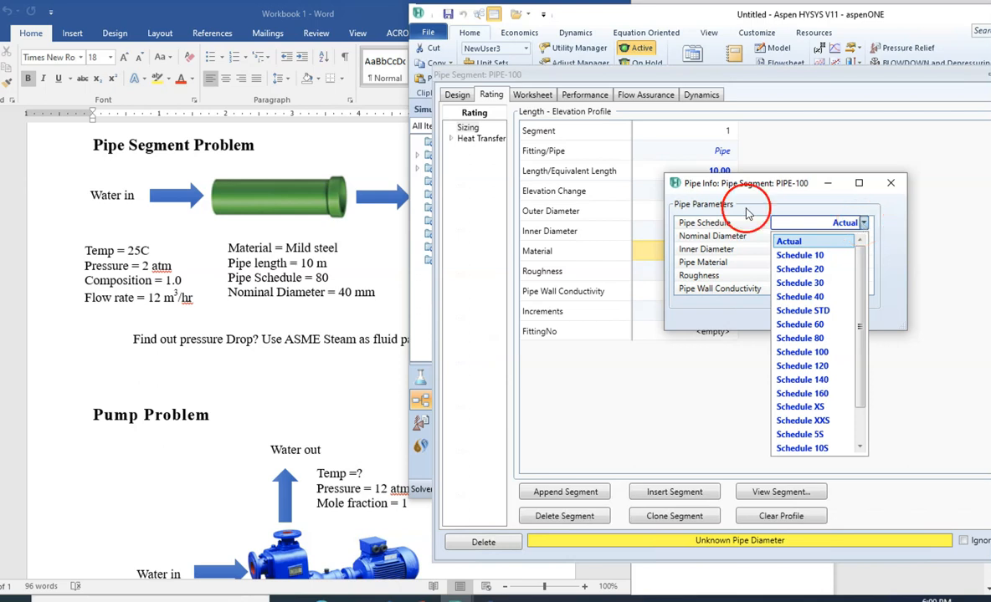
left_click(802, 338)
left_click(864, 238)
left_click(864, 238)
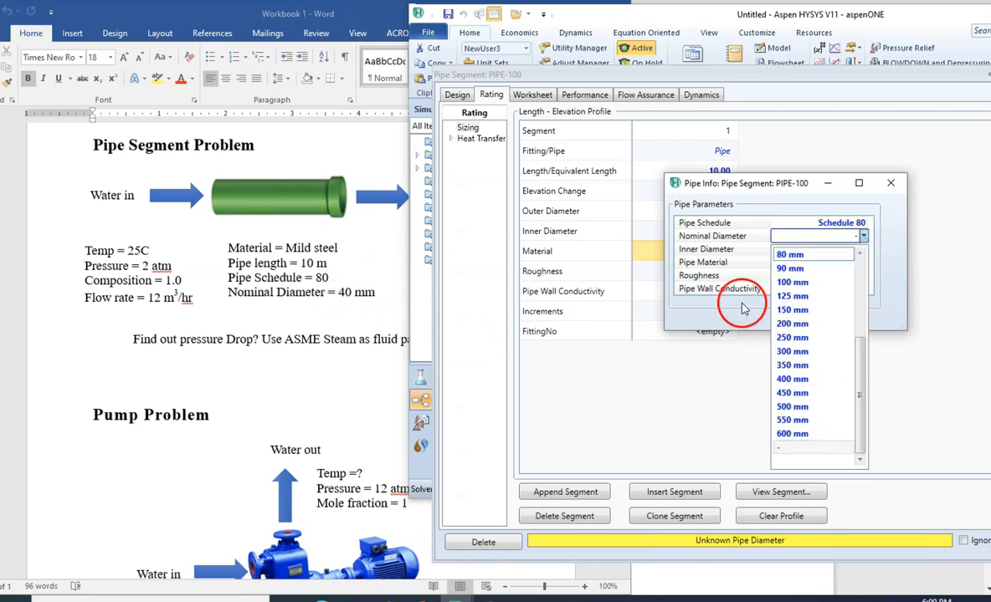
scroll(864, 295, "up", 4)
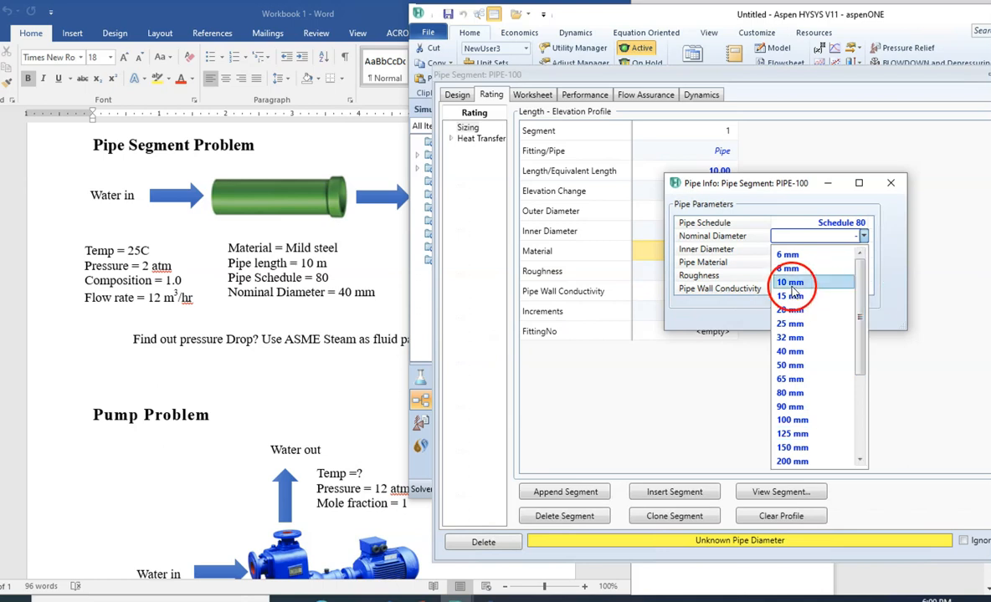
left_click(791, 353)
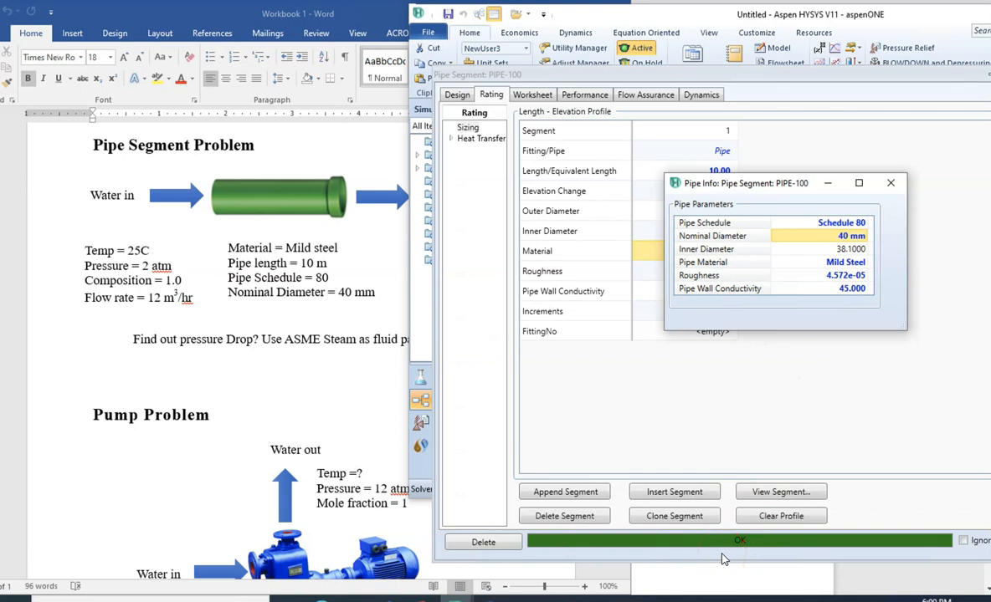
left_click(892, 185)
- Uncover the flowsheet and examine the pipe segment with its connected material and energy streams
left_click_drag(778, 75, 338, 177)
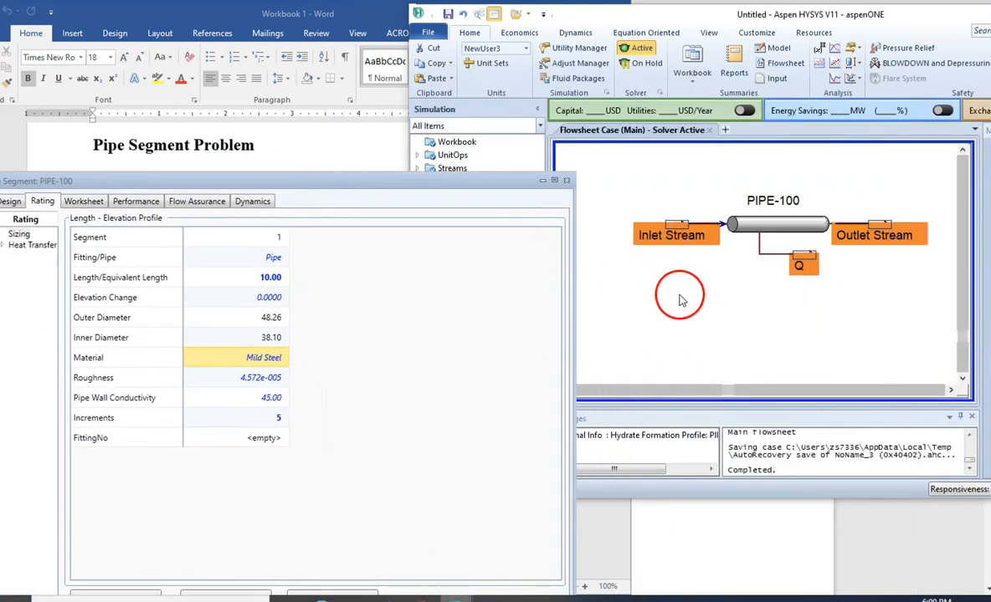
left_click(721, 274)
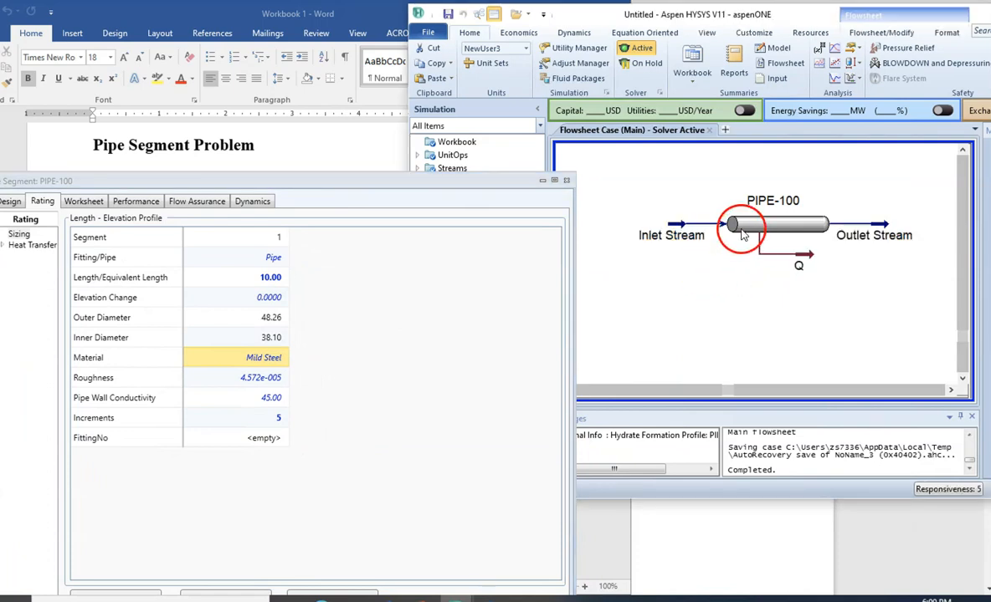
mouse_move(733, 224)
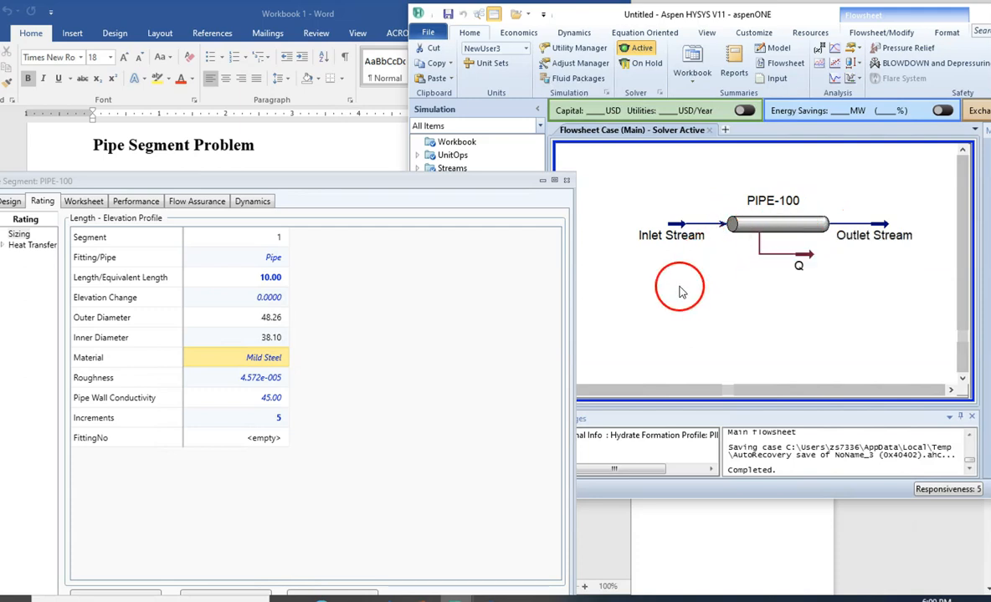
- Examine the pressure drop and duty in the pipe segment's design parameters
left_click_drag(396, 183, 829, 60)
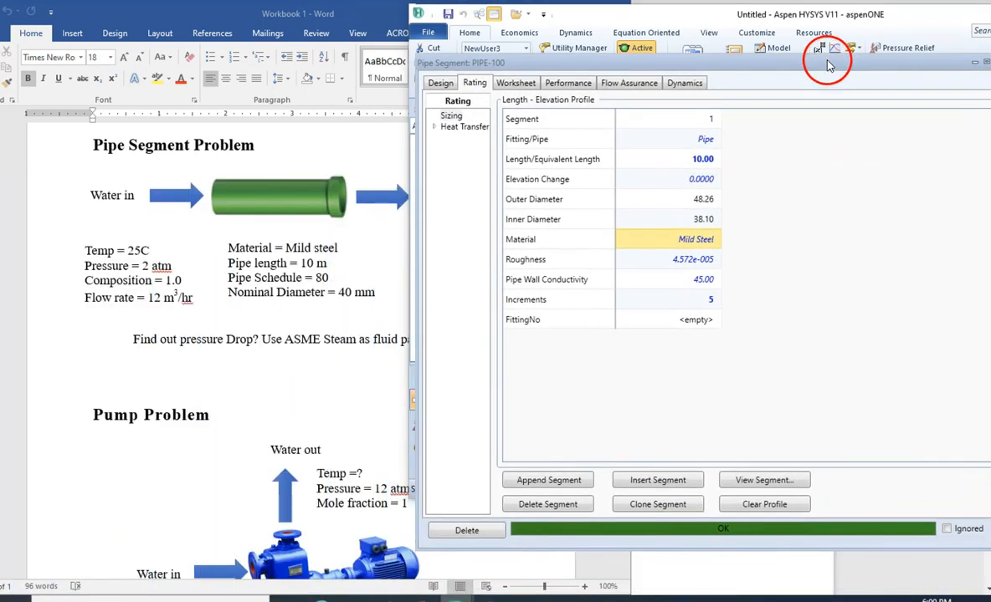
left_click(441, 84)
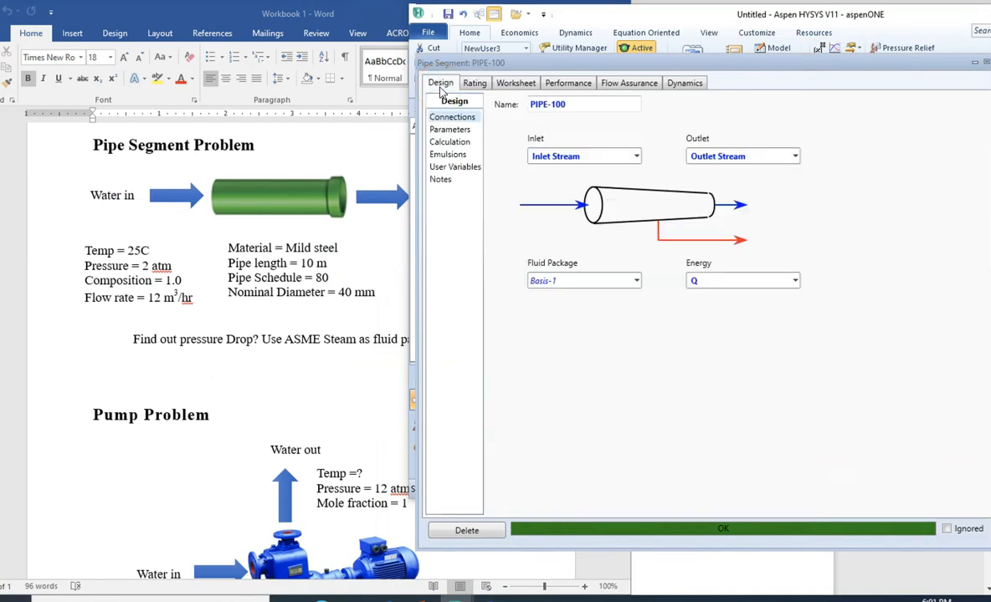
left_click(452, 130)
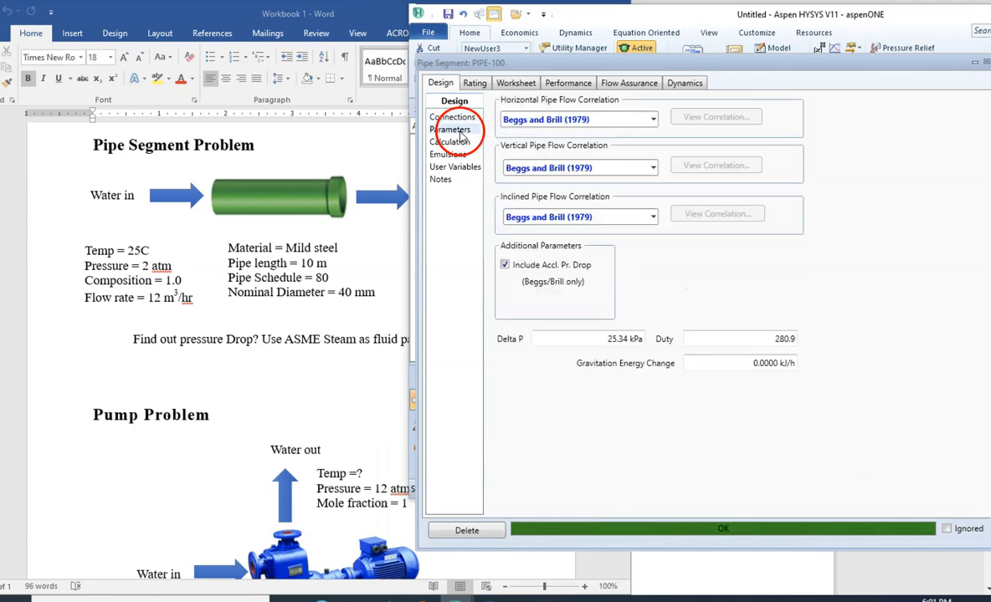
mouse_move(601, 338)
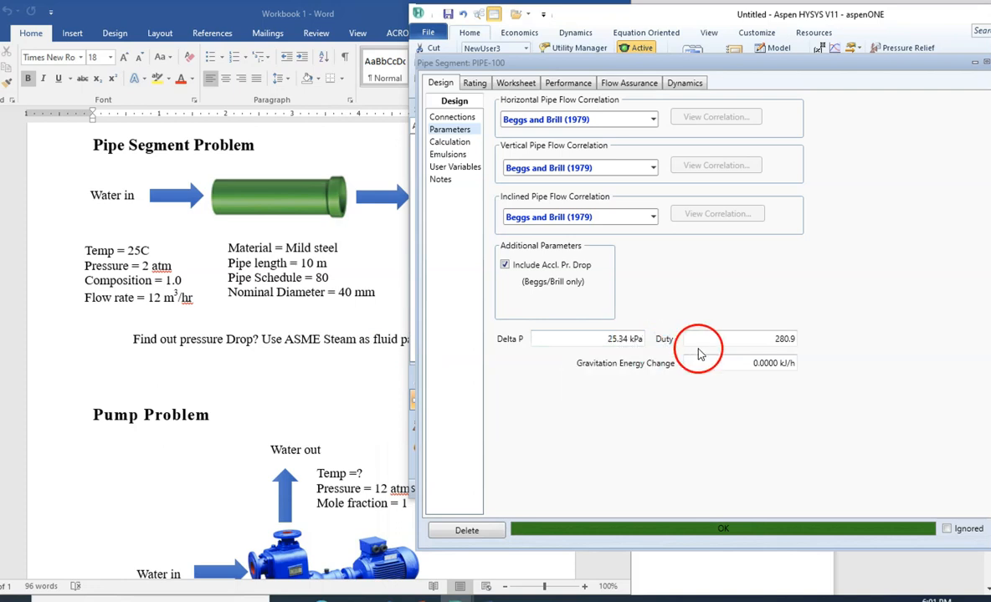
mouse_move(762, 340)
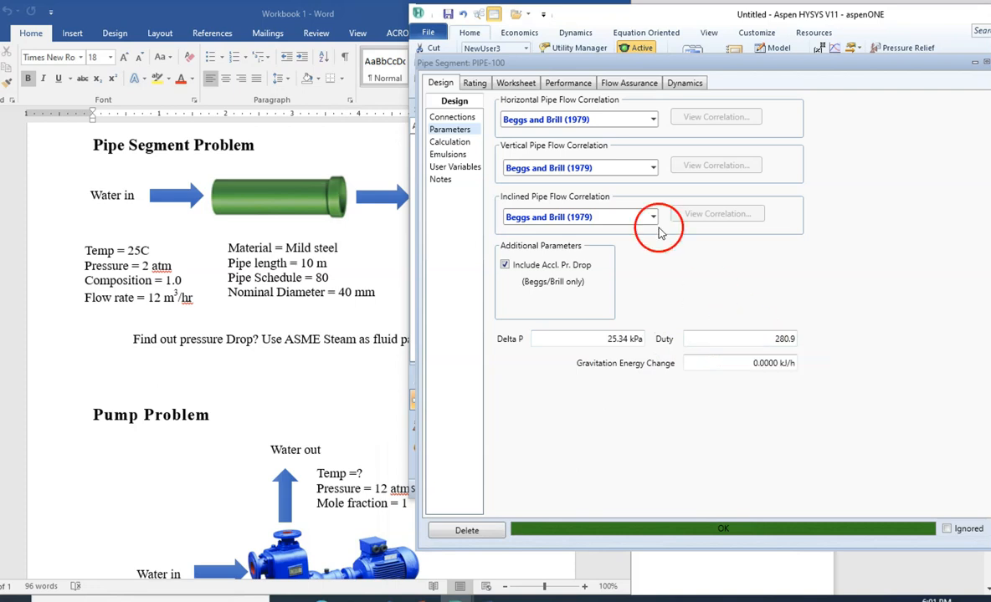
- Uncover the workbook's outlet data, examine the Outlet Stream's pressure in the worksheet conditions, and return to the pipe's sizing data
left_click_drag(573, 65, 683, 89)
left_click_drag(609, 18, 644, 288)
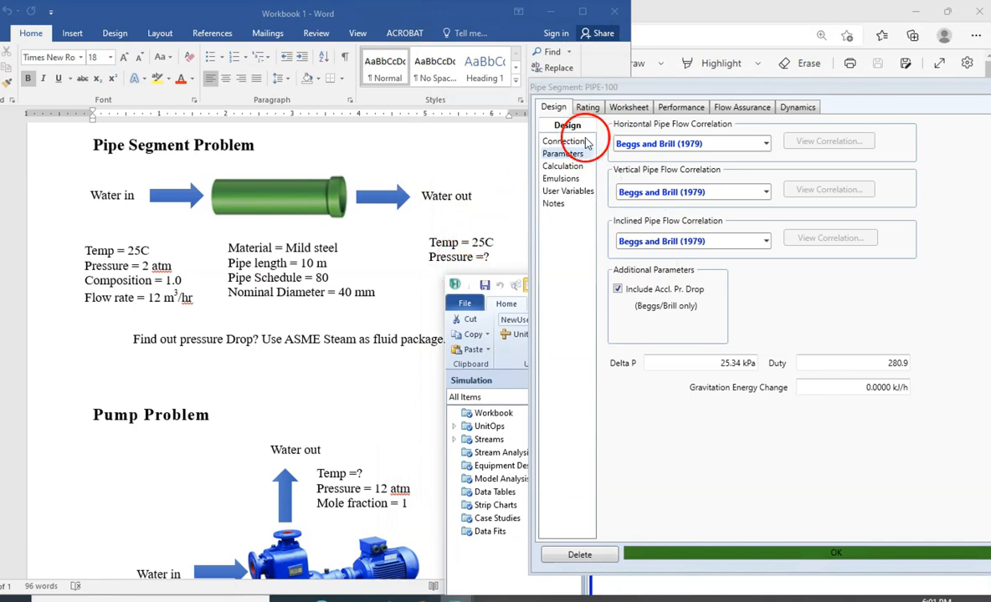
left_click(626, 108)
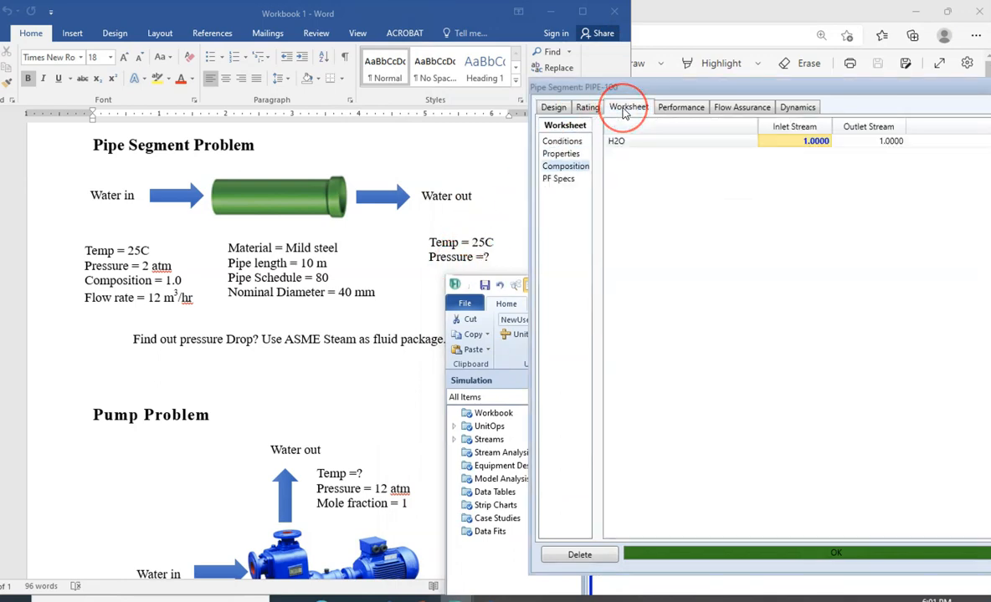
left_click(571, 146)
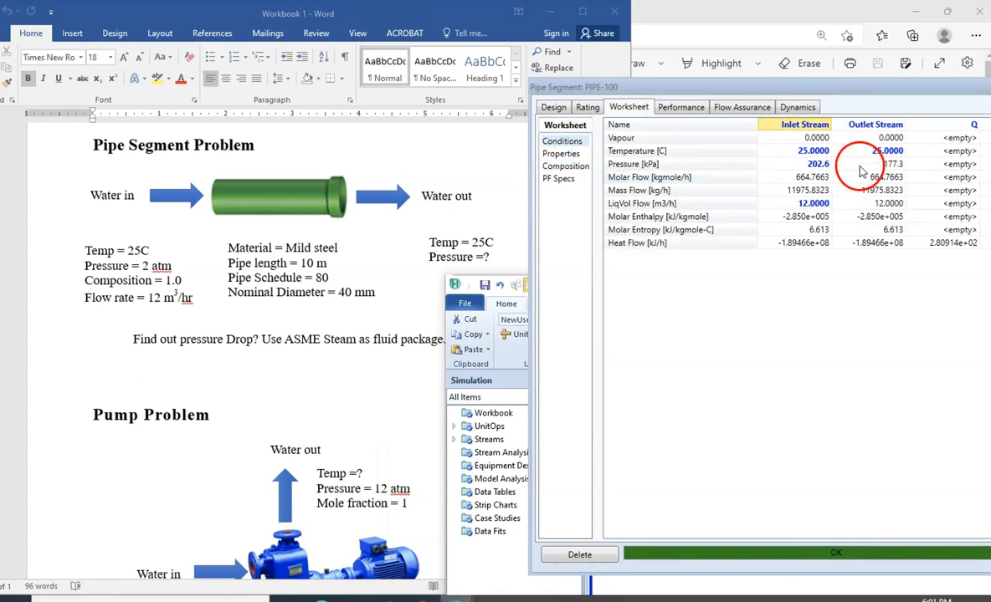
mouse_move(888, 165)
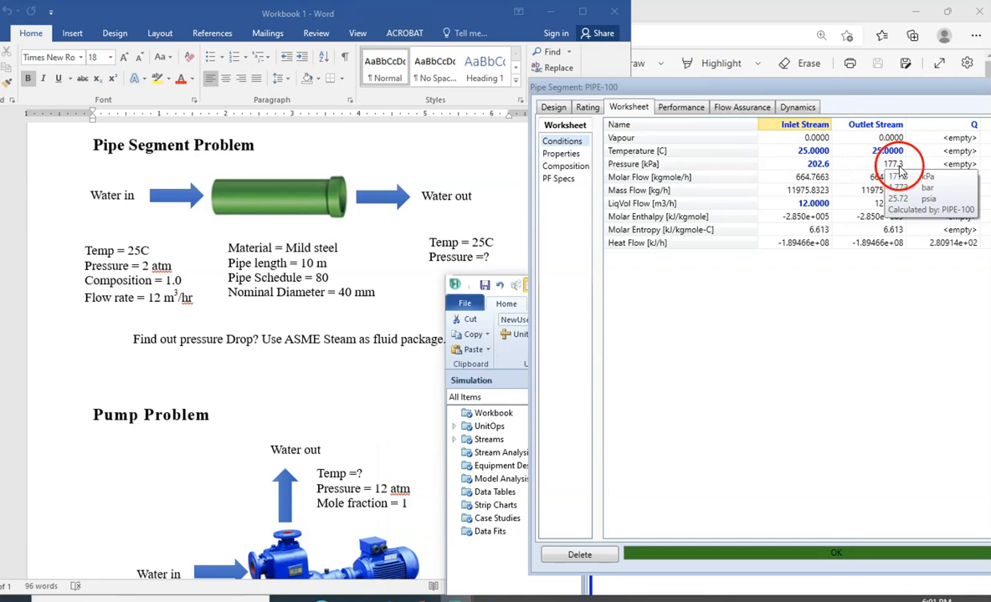
left_click(587, 107)
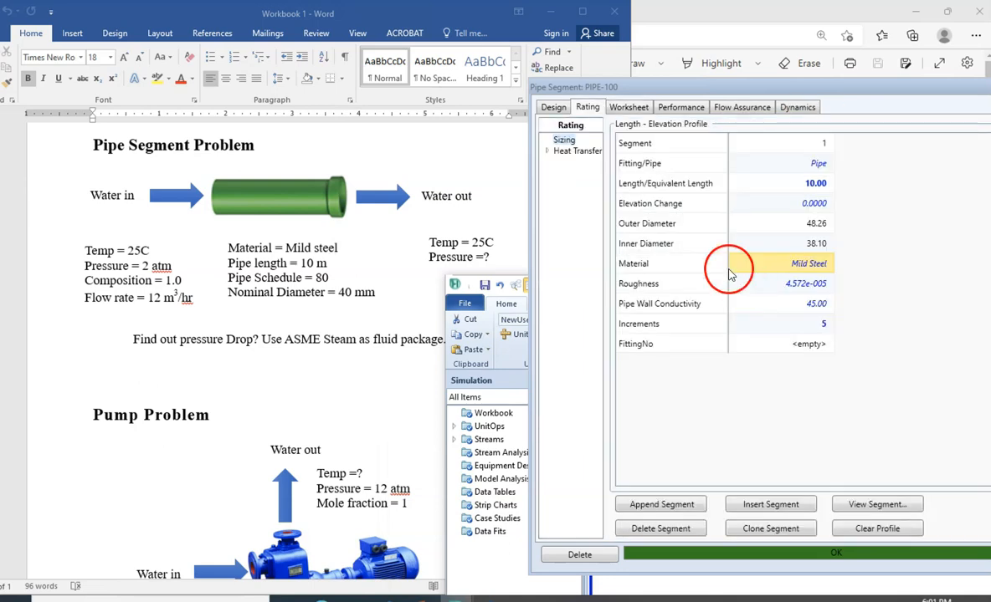
- Recheck the mild steel pipe's pressure drop in the design parameters and return to its sizing data
left_click(552, 107)
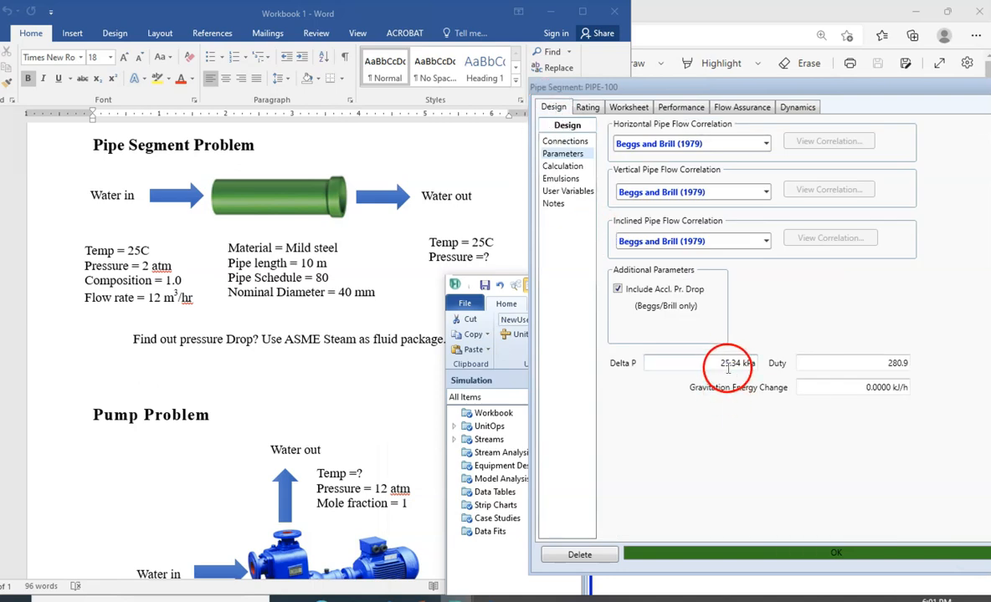
mouse_move(737, 368)
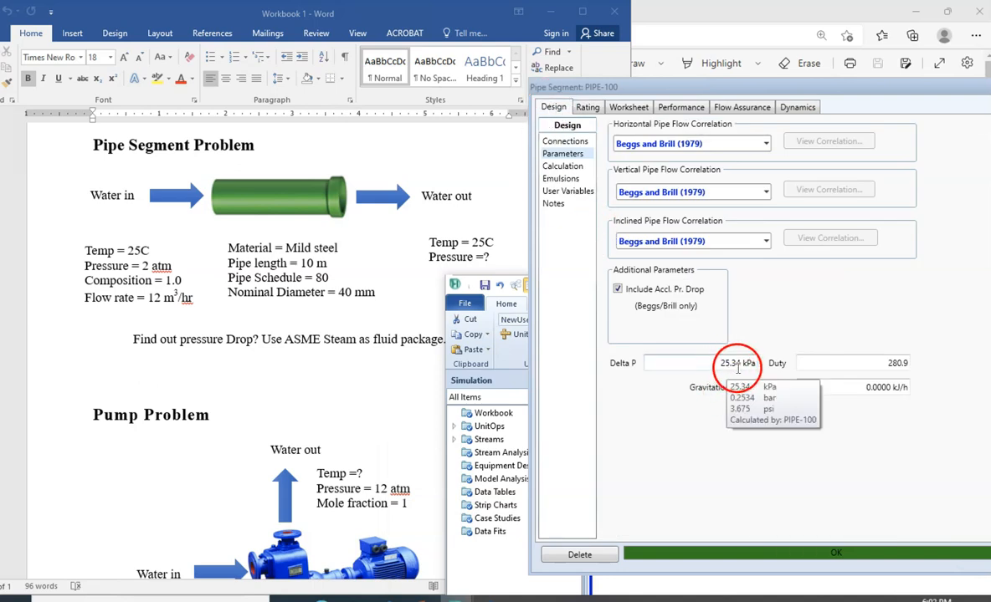
left_click(592, 110)
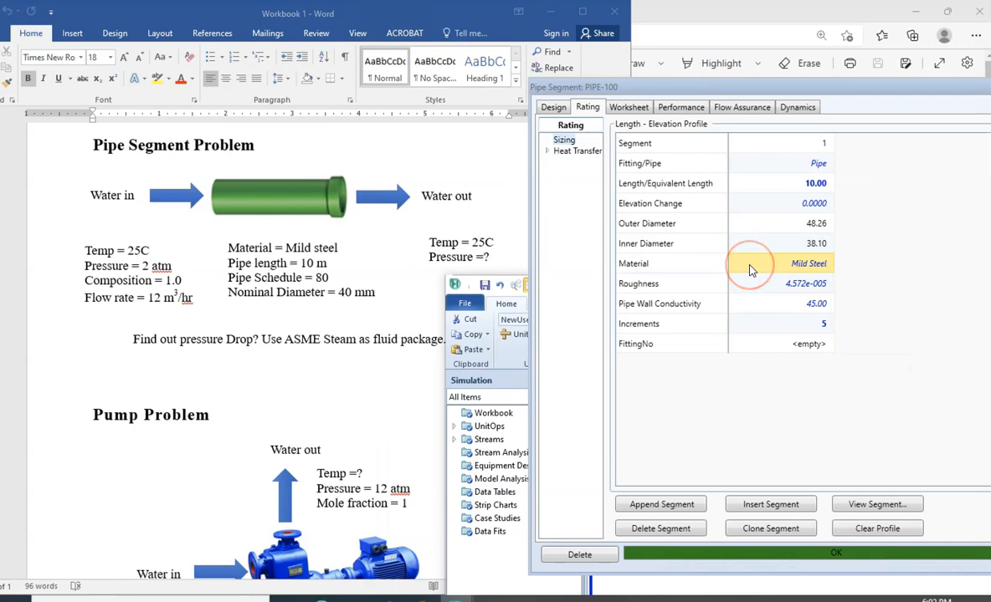
- Change the pipe segment's material to Rough Concrete in the length and elevation profile
left_click(811, 266)
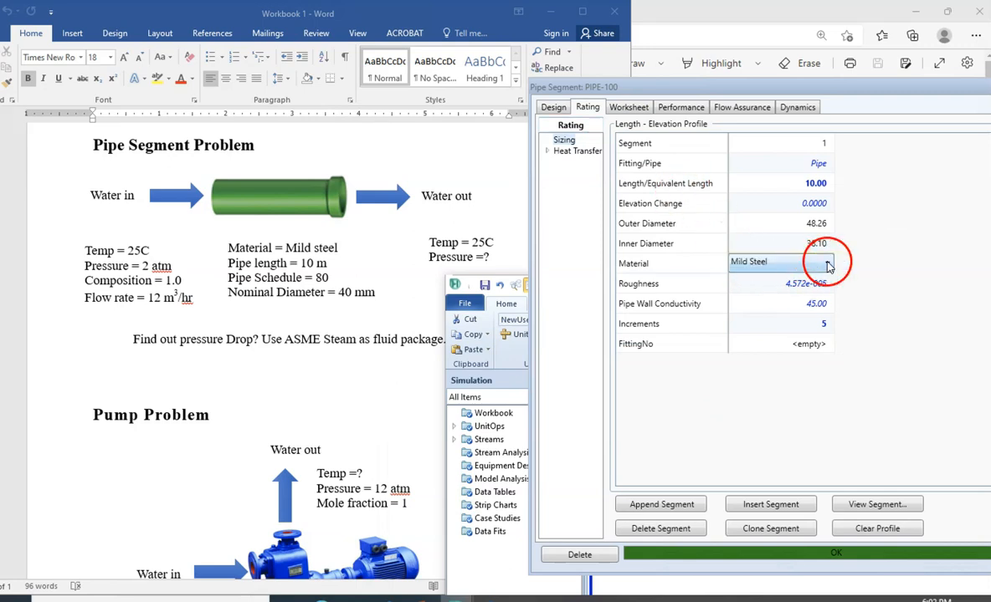
left_click(823, 264)
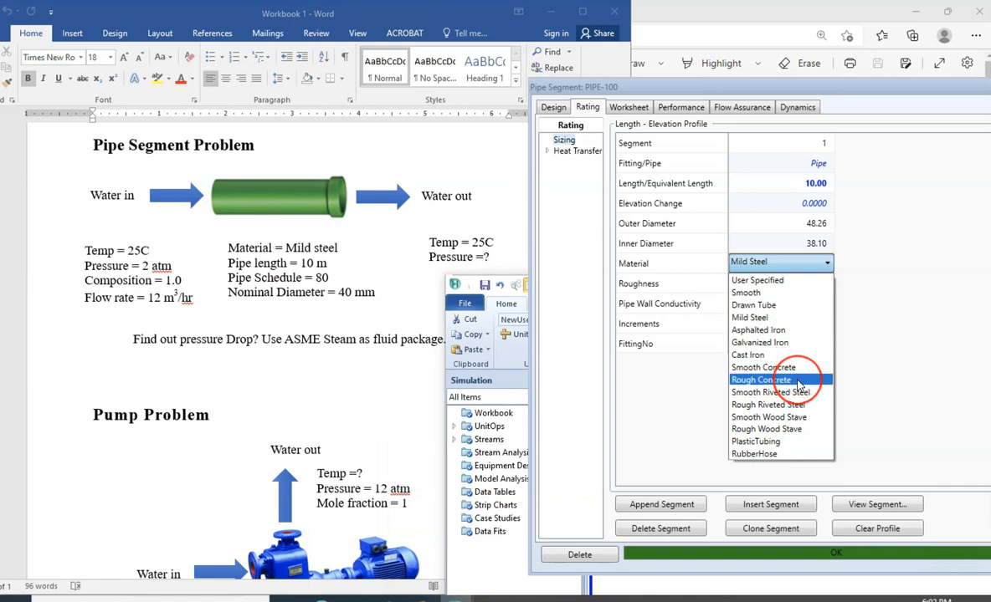
left_click(761, 380)
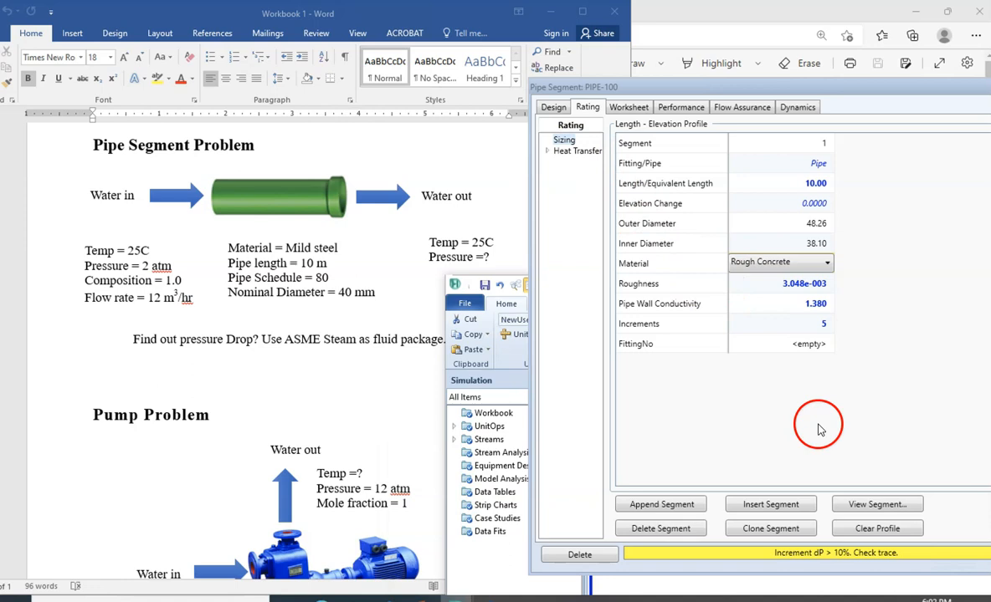
- Examine the rough concrete pipe's pressure drop in the design parameters and compare the inlet and outlet stream pressures in the worksheet
left_click(553, 108)
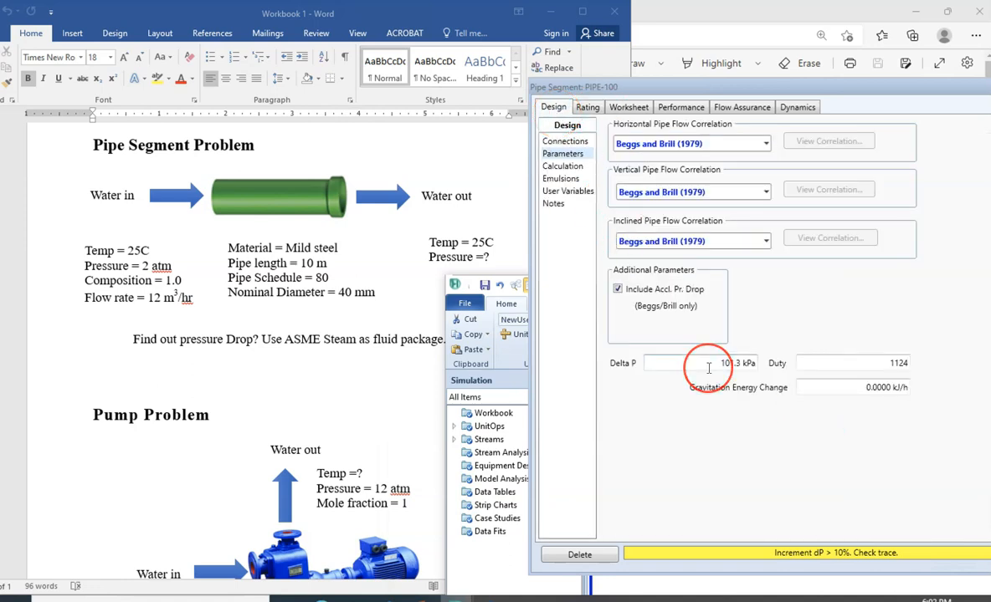
mouse_move(708, 369)
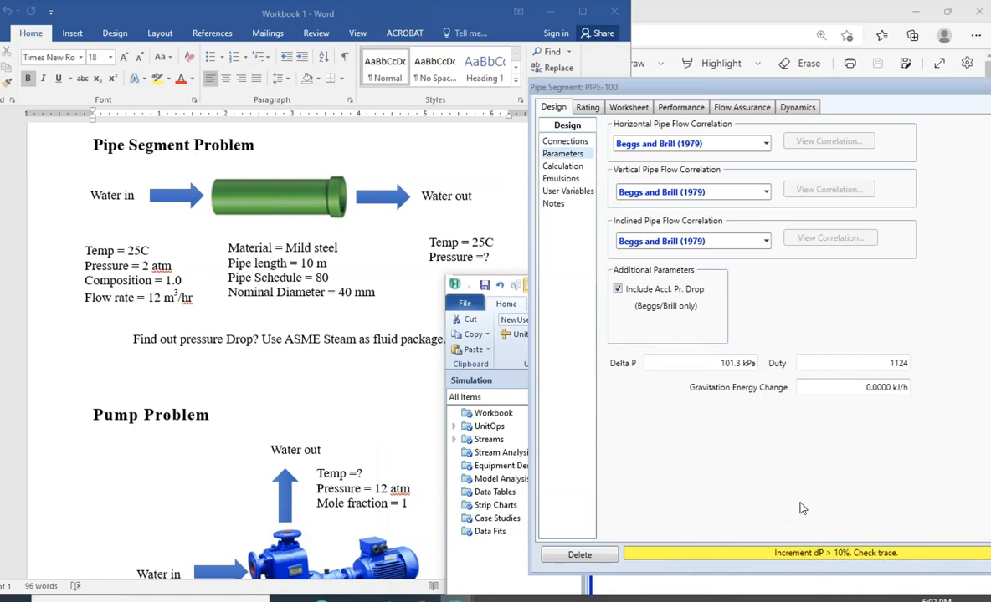
left_click(588, 108)
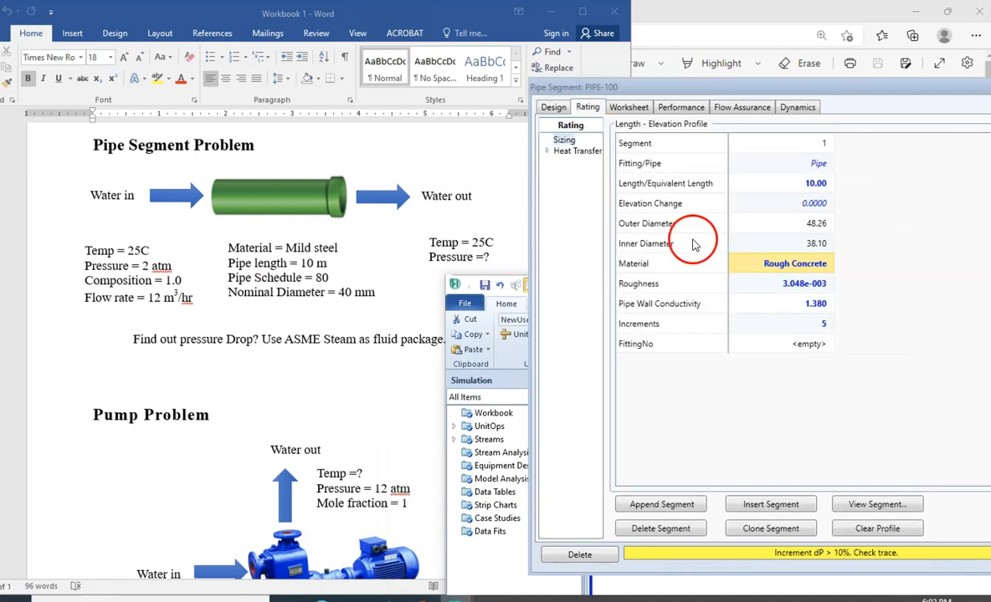
left_click(634, 109)
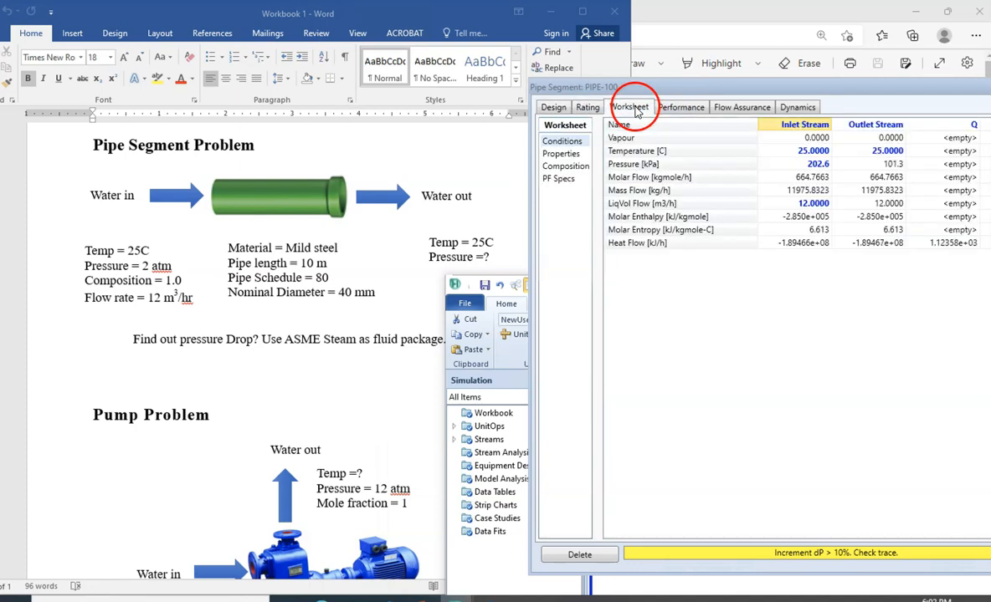
mouse_move(816, 171)
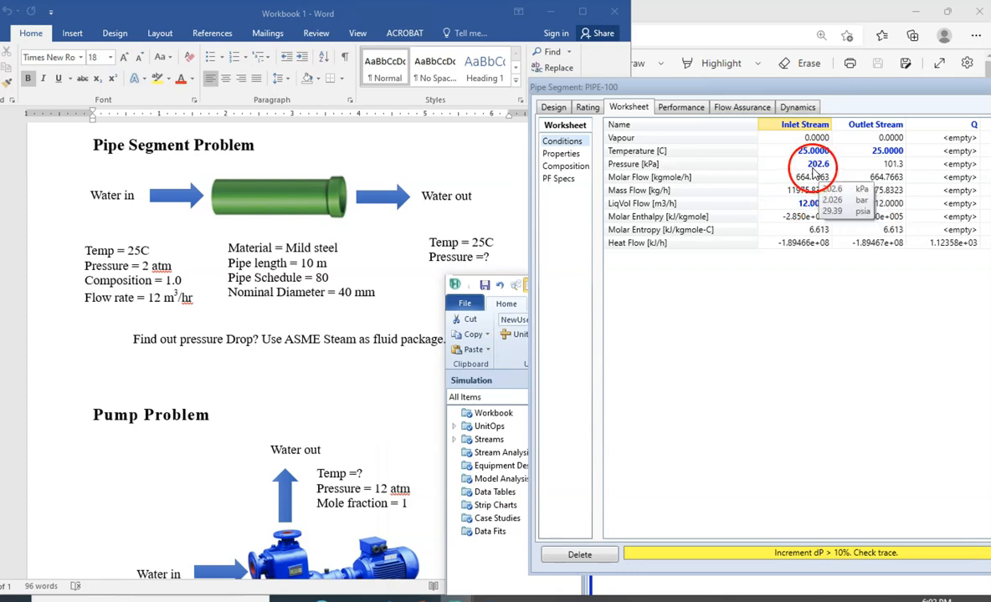
mouse_move(892, 167)
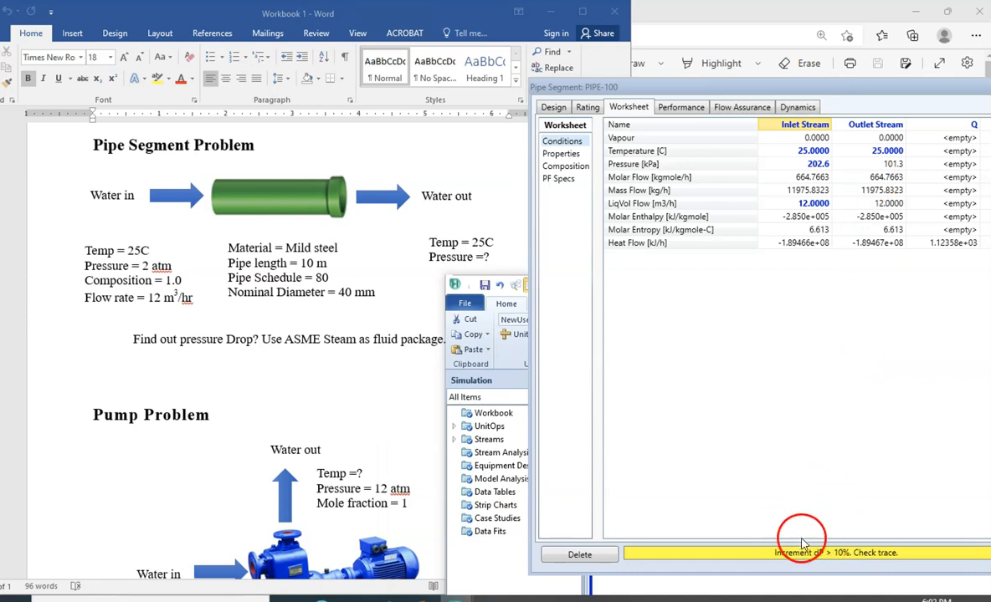
left_click(553, 108)
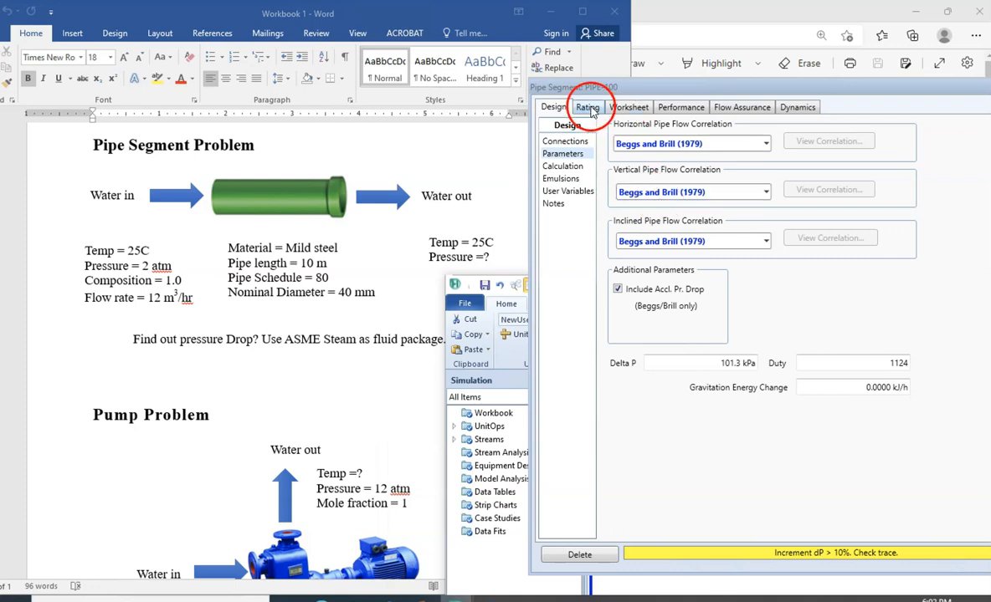
- Set the pipe segment's material back to Mild Steel in the sizing data
left_click(589, 108)
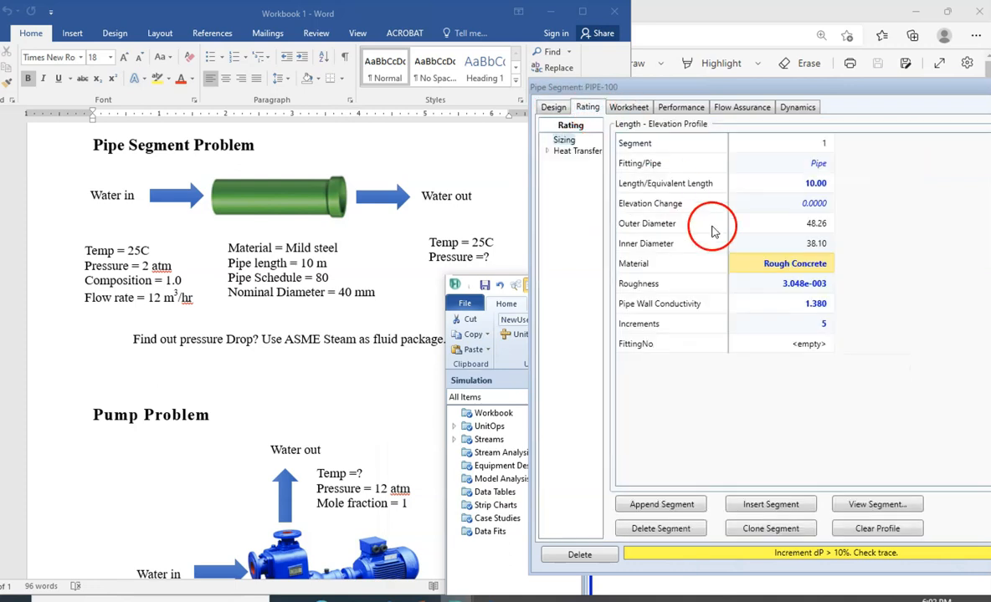
left_click(826, 271)
left_click(826, 265)
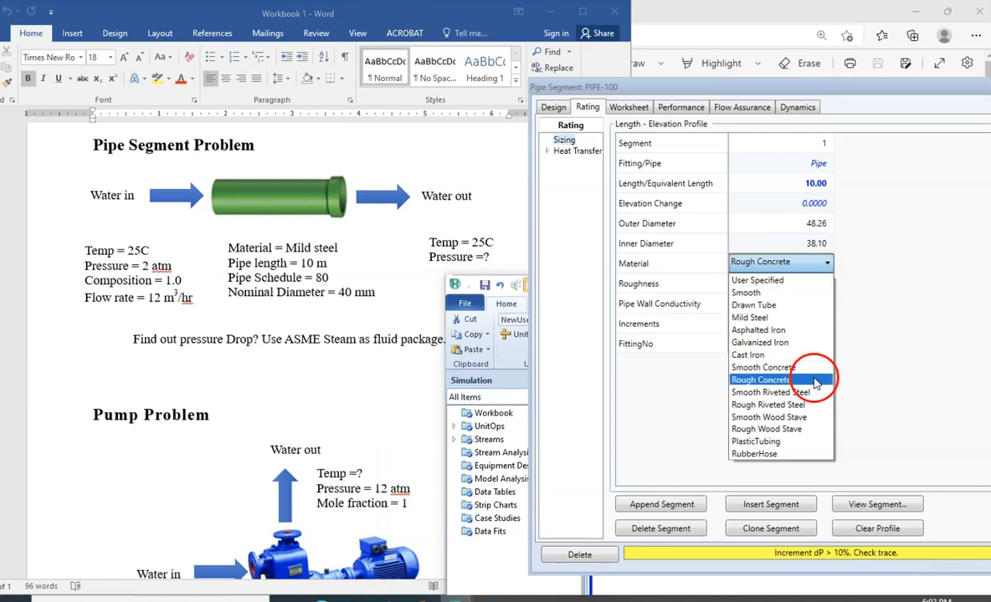
left_click(779, 319)
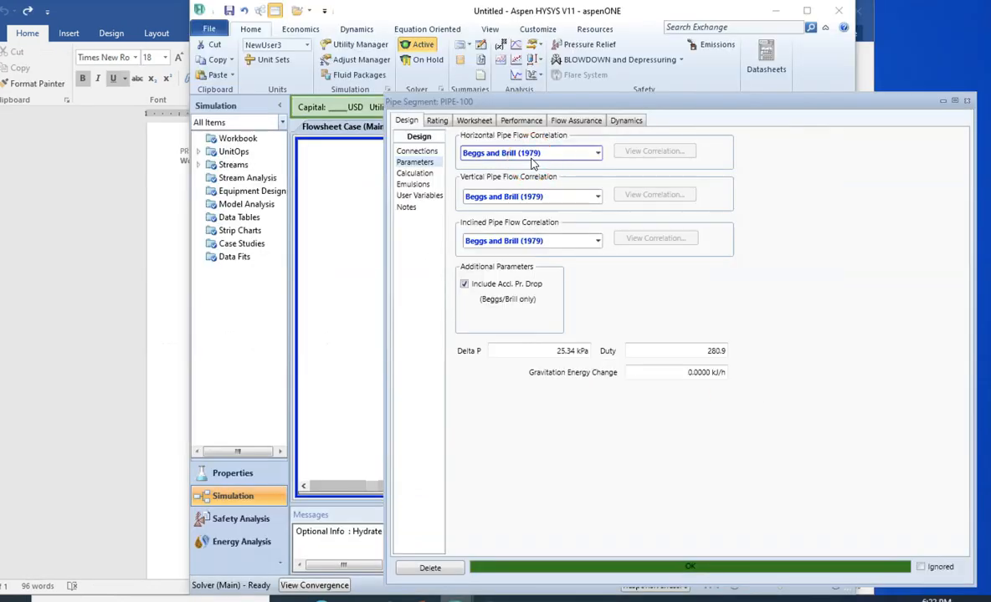
- View the pipe segment's performance profile and examine the tabulated pressure, total dP, temperature, heat transfer and friction data along the length
left_click_drag(600, 111, 601, 46)
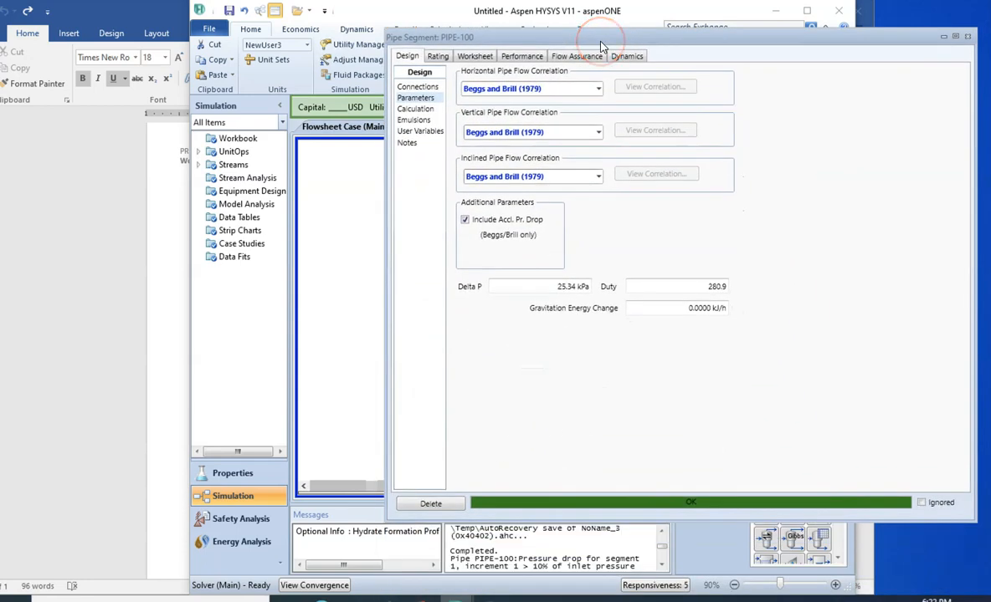
left_click_drag(590, 46, 588, 71)
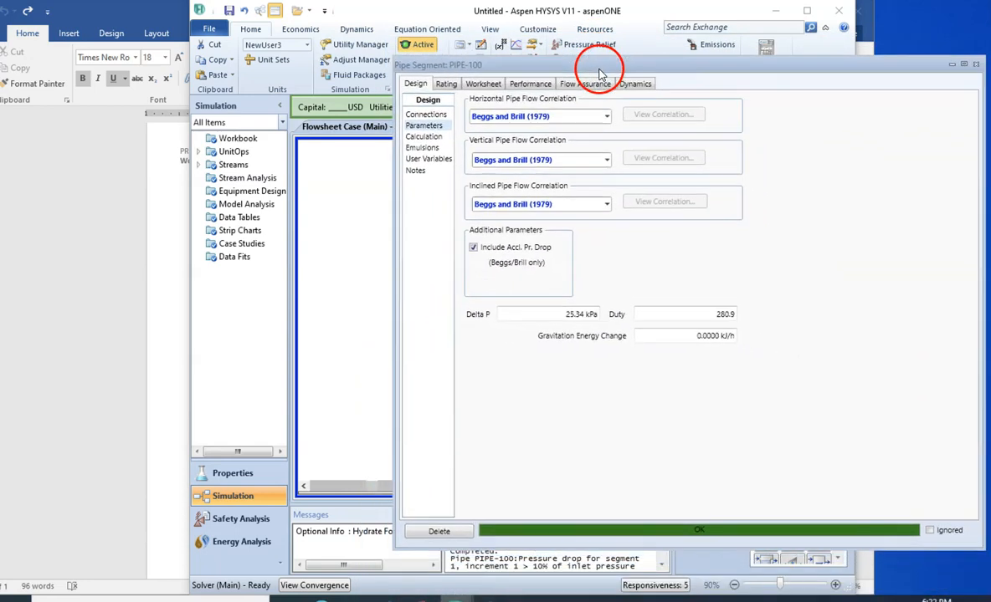
left_click(528, 86)
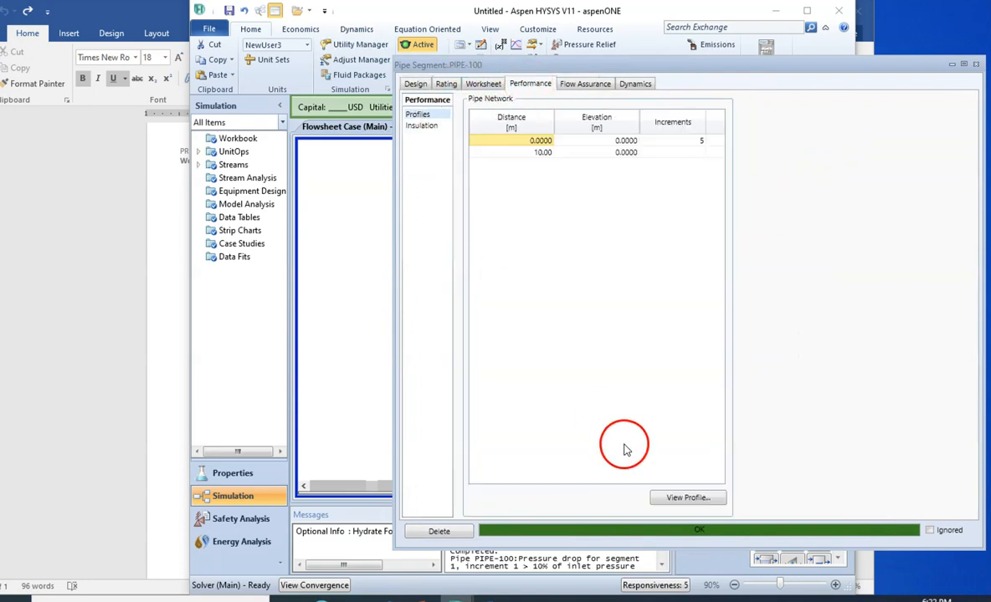
left_click(680, 500)
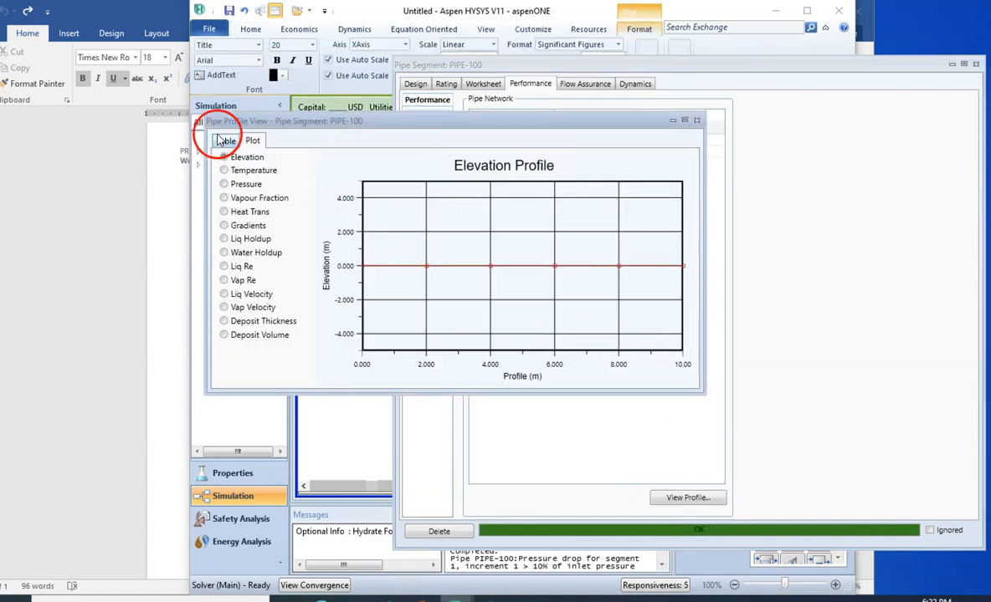
left_click(224, 140)
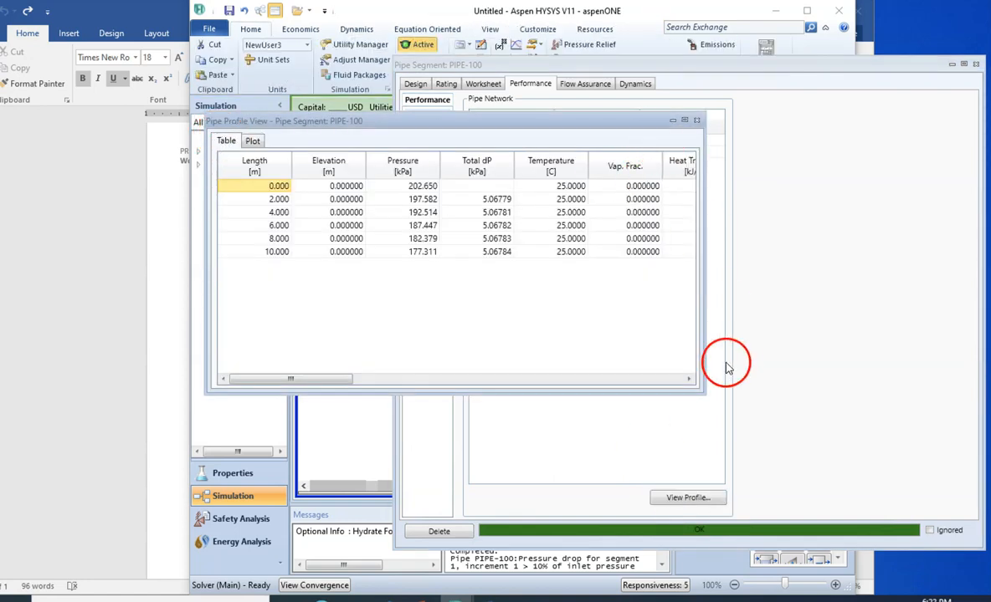
left_click_drag(703, 389, 880, 390)
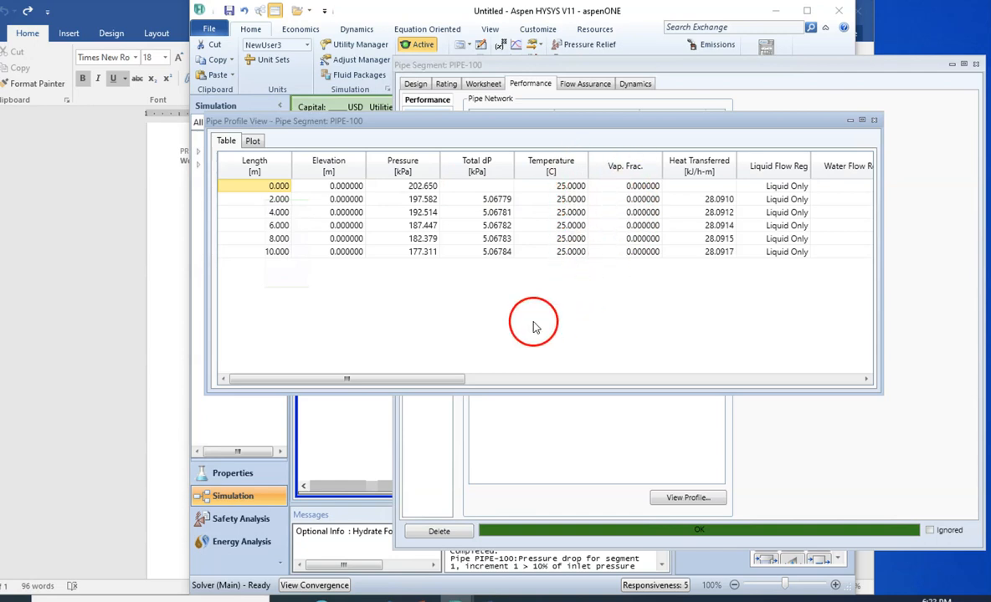
left_click_drag(449, 383, 524, 377)
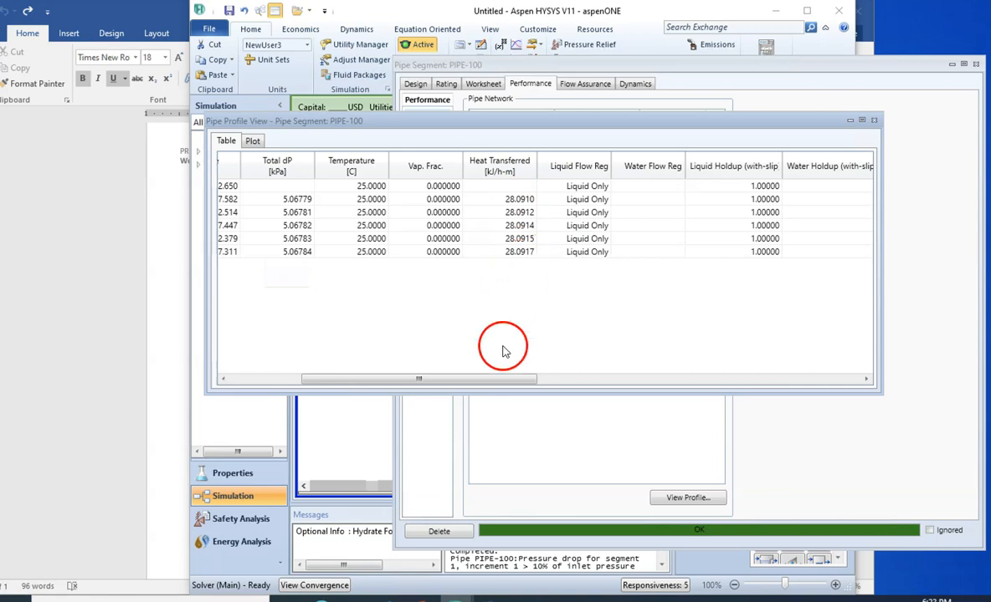
left_click_drag(504, 379, 711, 379)
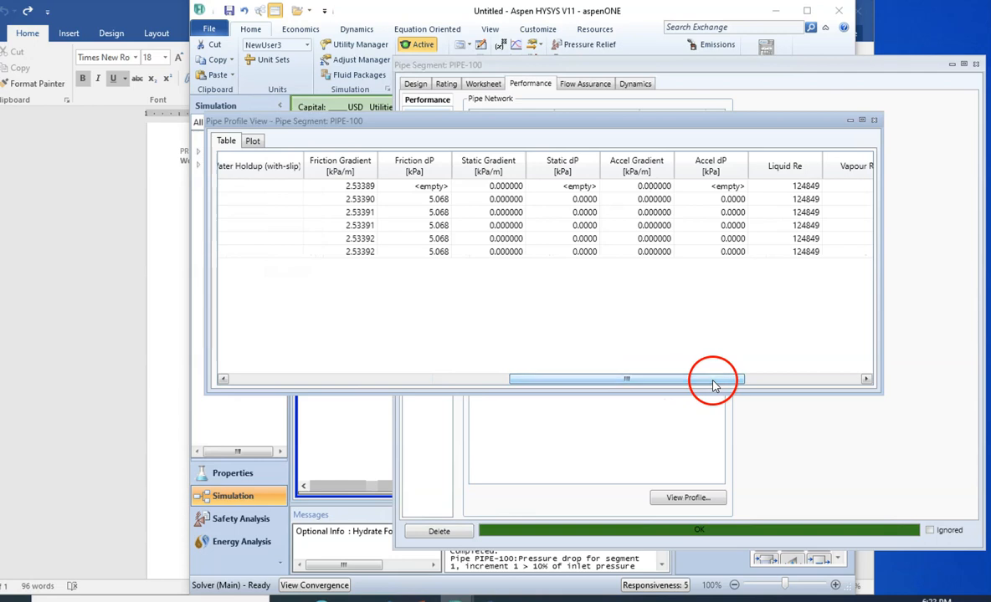
- Plot pressure against pipe length in the profile view and examine the curve from inlet to outlet
left_click(253, 142)
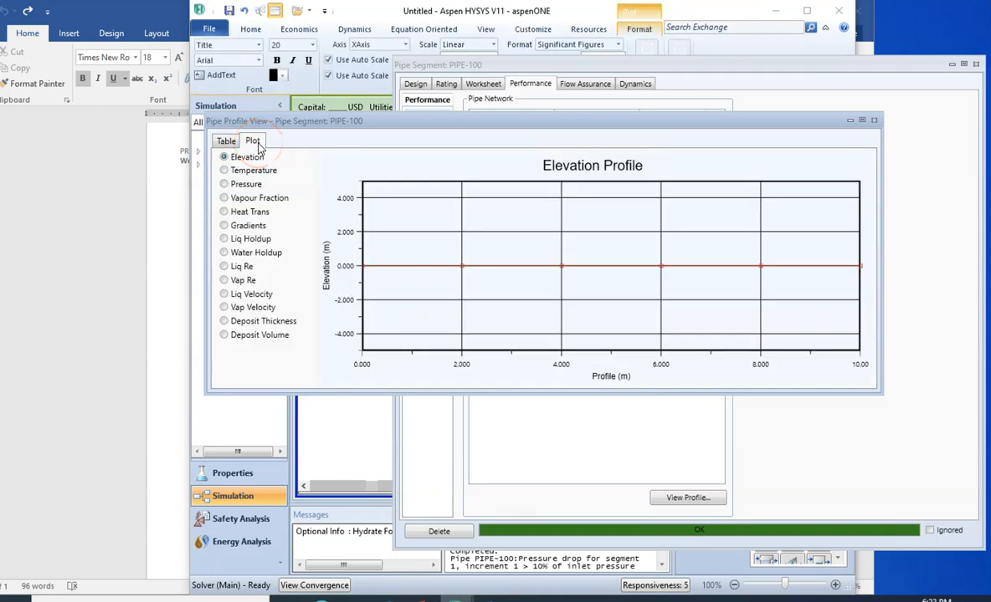
left_click(241, 159)
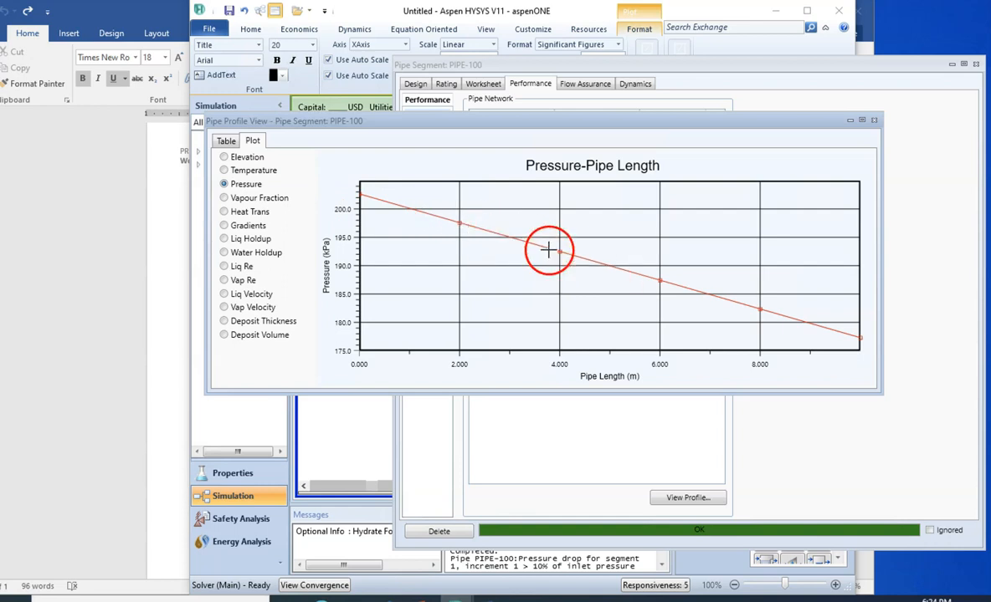
mouse_move(362, 193)
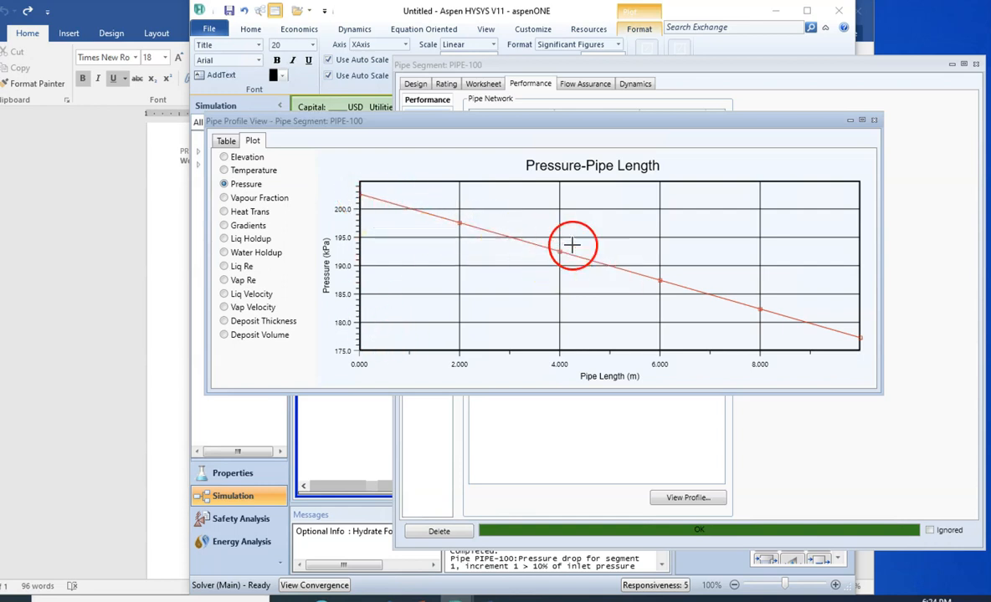
mouse_move(770, 312)
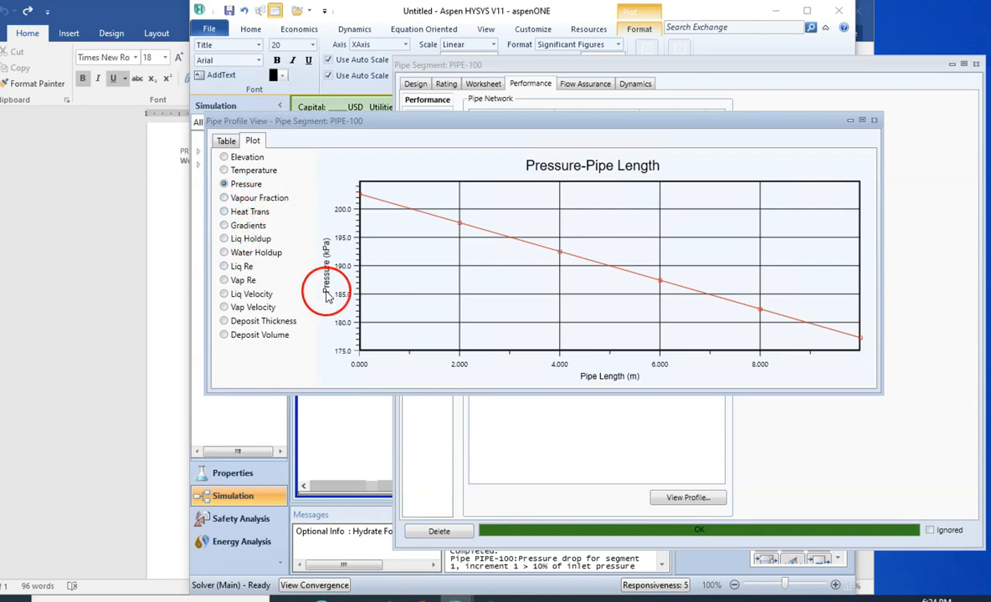
- Print the pressure plot to the Desktop as a PDF named "Pipe Profile View - Pipe Segment_ PIPE-100" and dismiss the notification
right_click(454, 247)
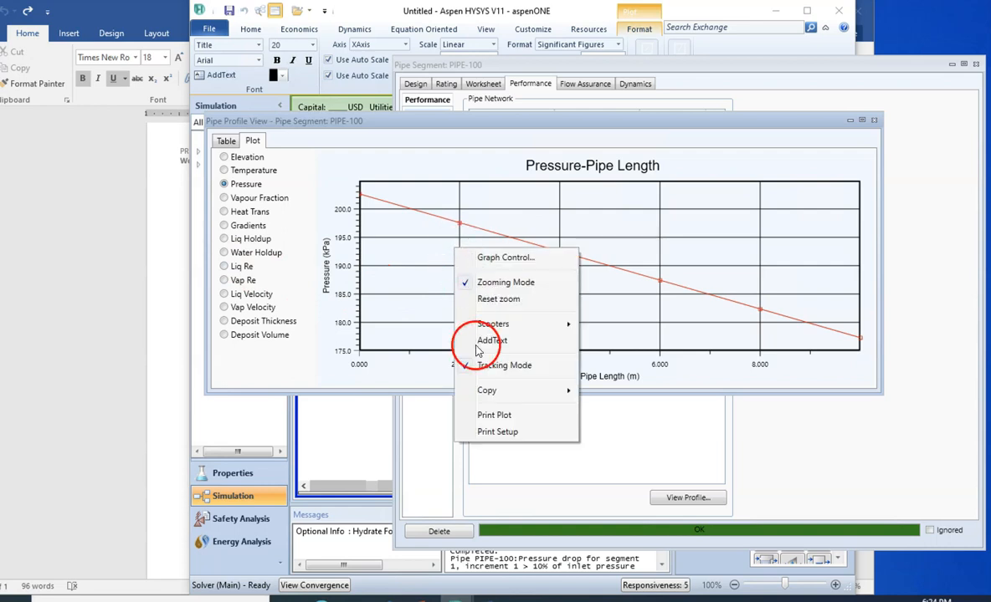
left_click(494, 415)
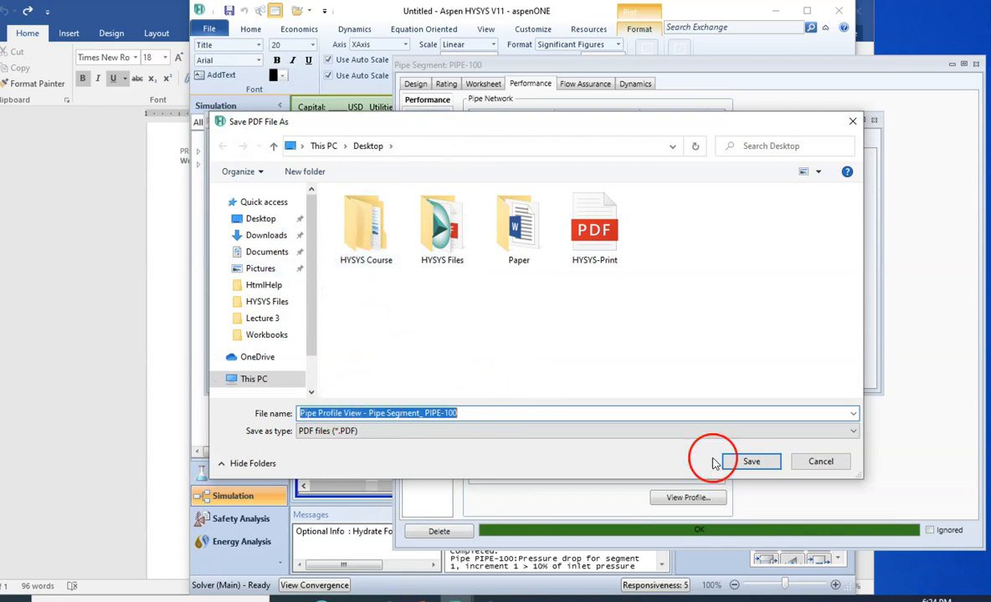
left_click(759, 465)
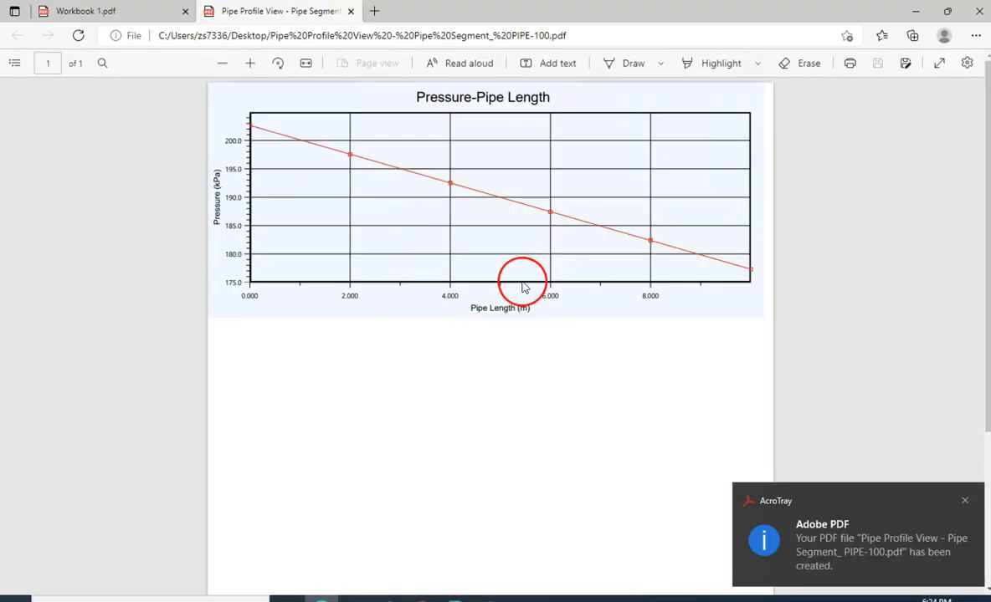
left_click(964, 503)
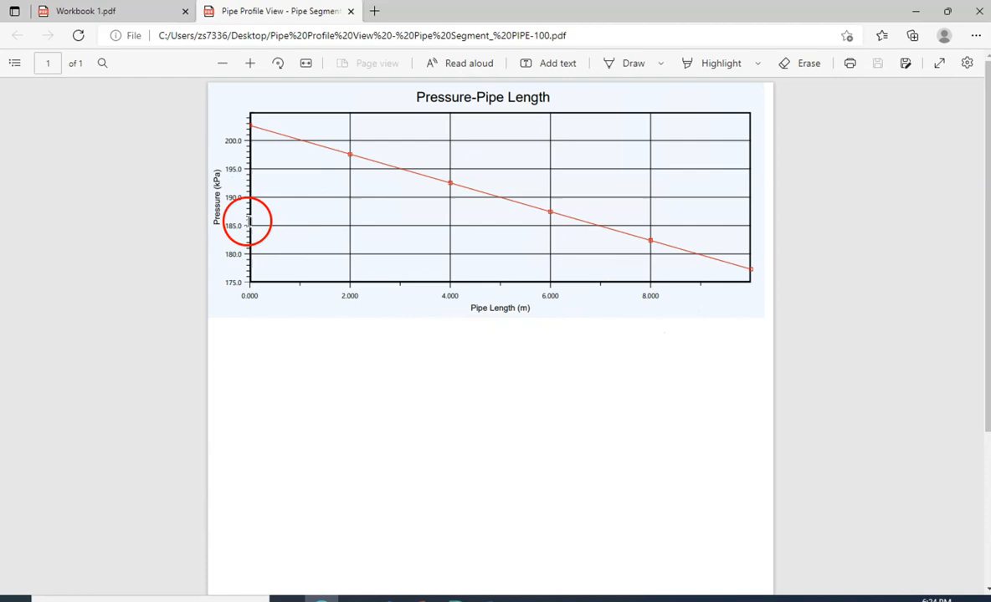
- Switch back to the pipe profile view in Aspen HYSYS and browse the remaining plots from Heat Trans through Vap Re
mouse_move(454, 599)
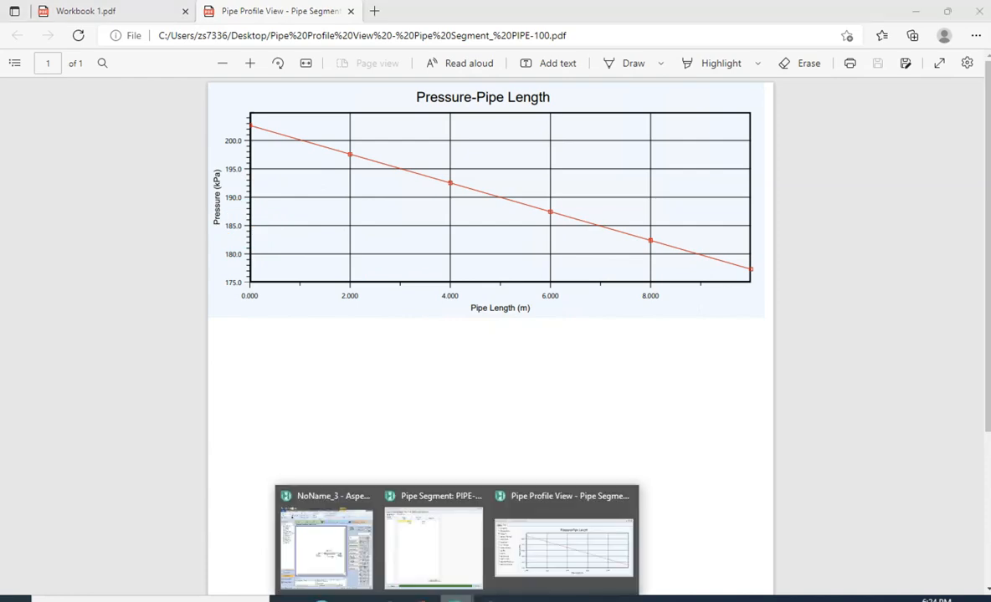
left_click(513, 562)
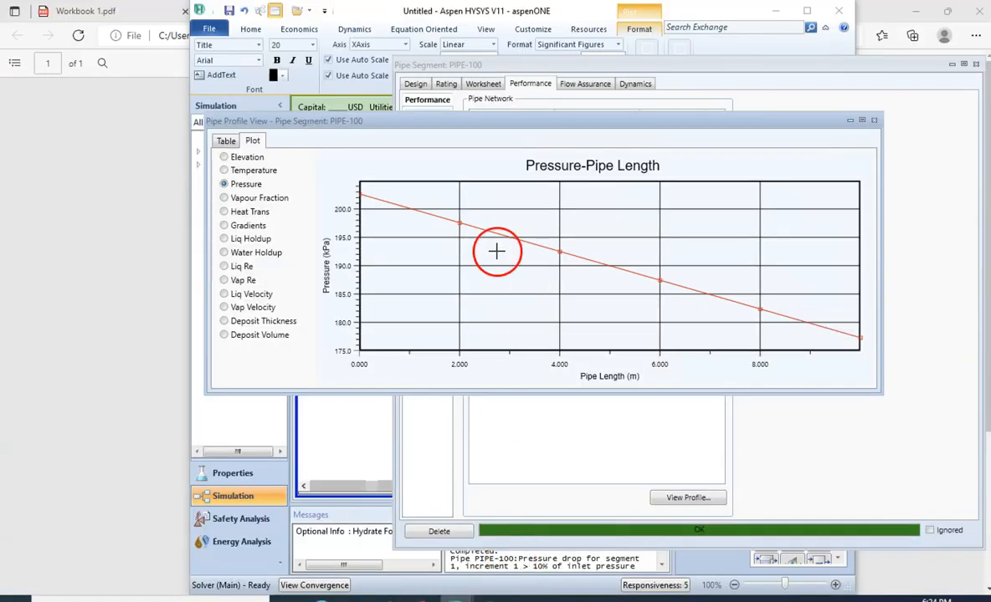
left_click(247, 213)
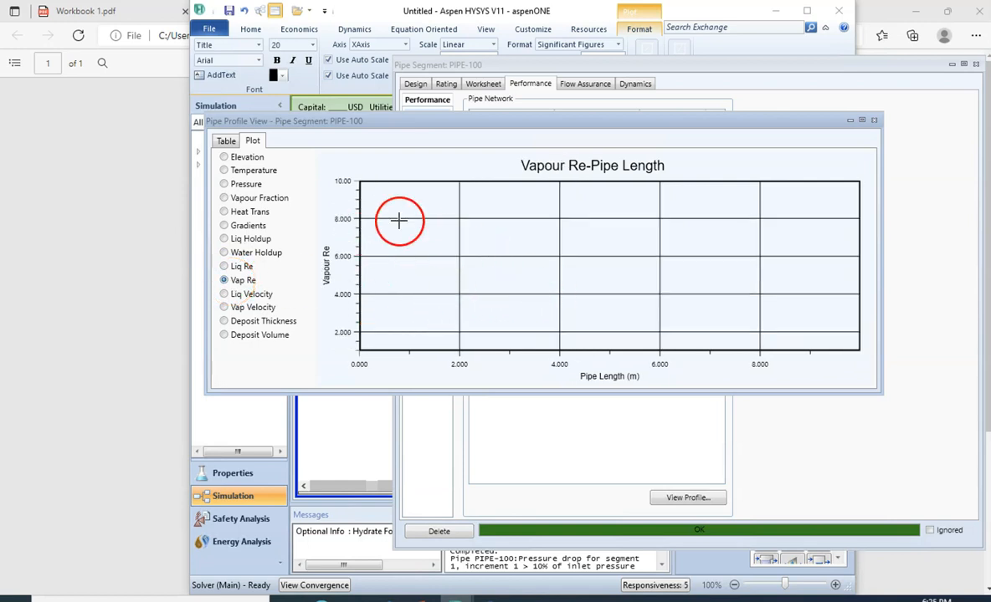
- Close the pipe profile and pipe segment views and switch to the Workbook 1 document in Word
left_click(873, 121)
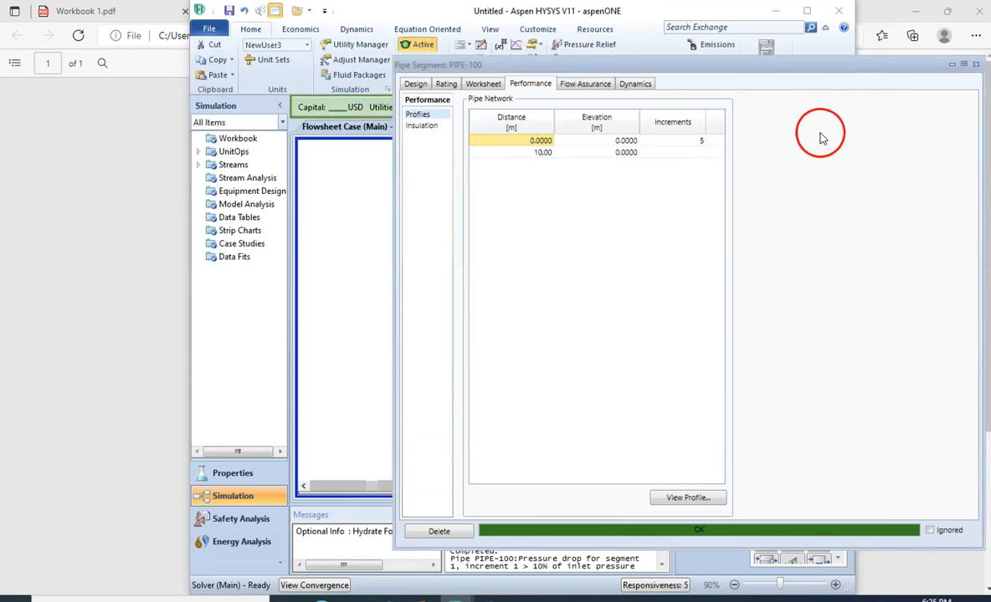
left_click(976, 65)
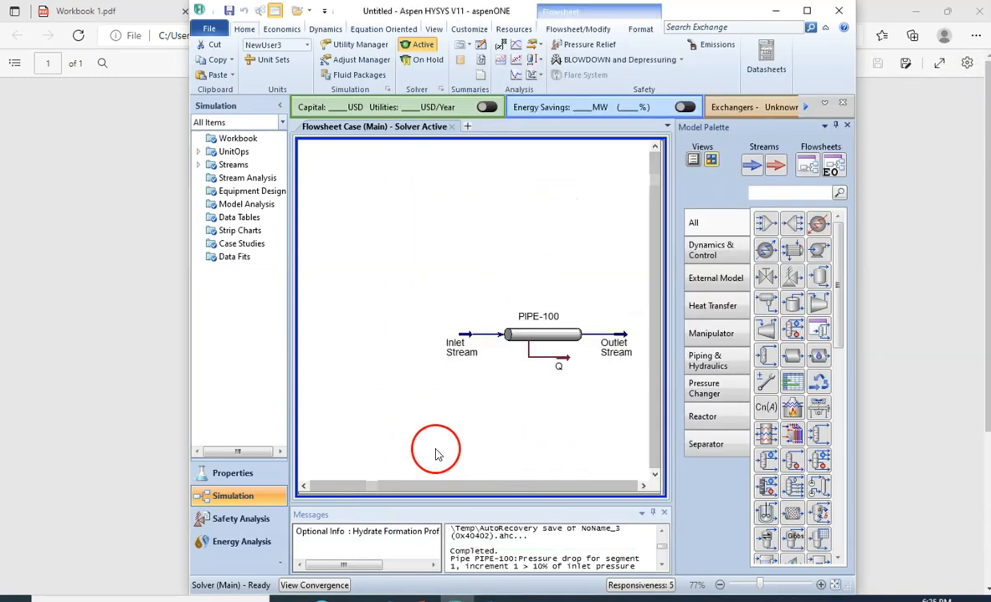
left_click(491, 599)
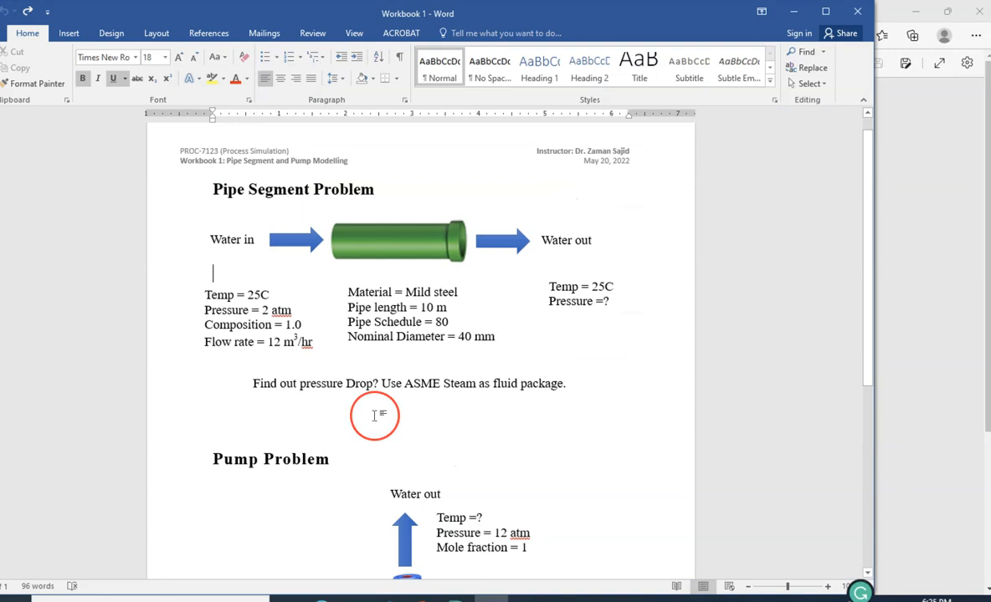
scroll(374, 416, "down", 1)
scroll(374, 416, "down", 5)
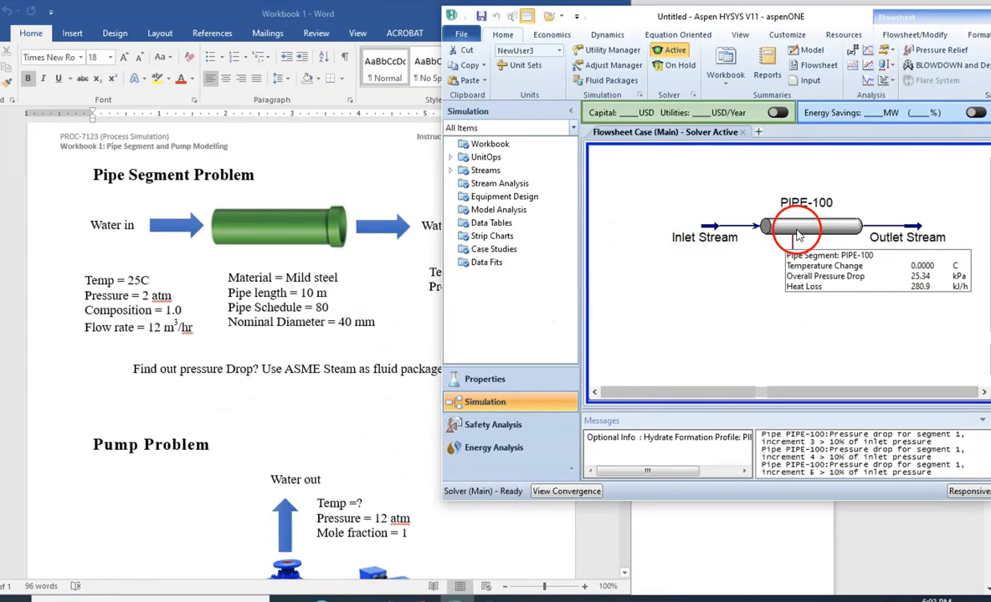
- Delete the pipe segment PIPE-100 from the Aspen HYSYS flowsheet and confirm the deletion
left_click(797, 235)
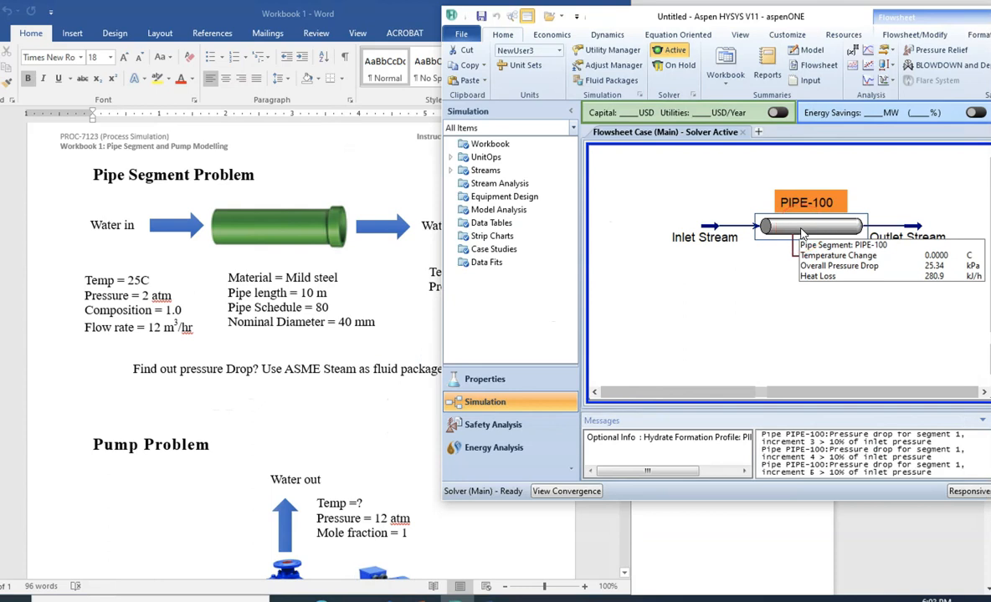
right_click(801, 235)
left_click(758, 486)
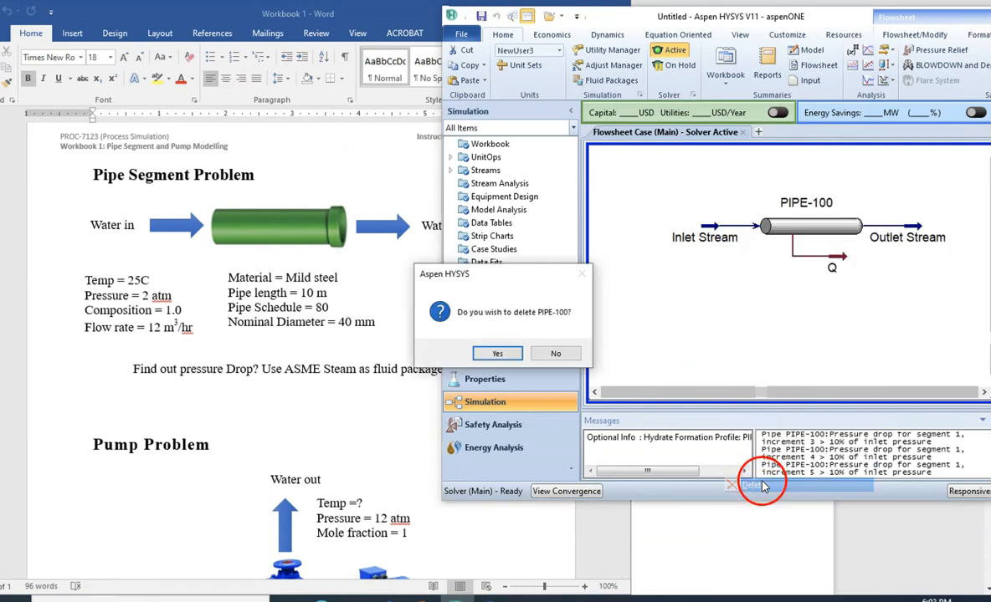
left_click(500, 353)
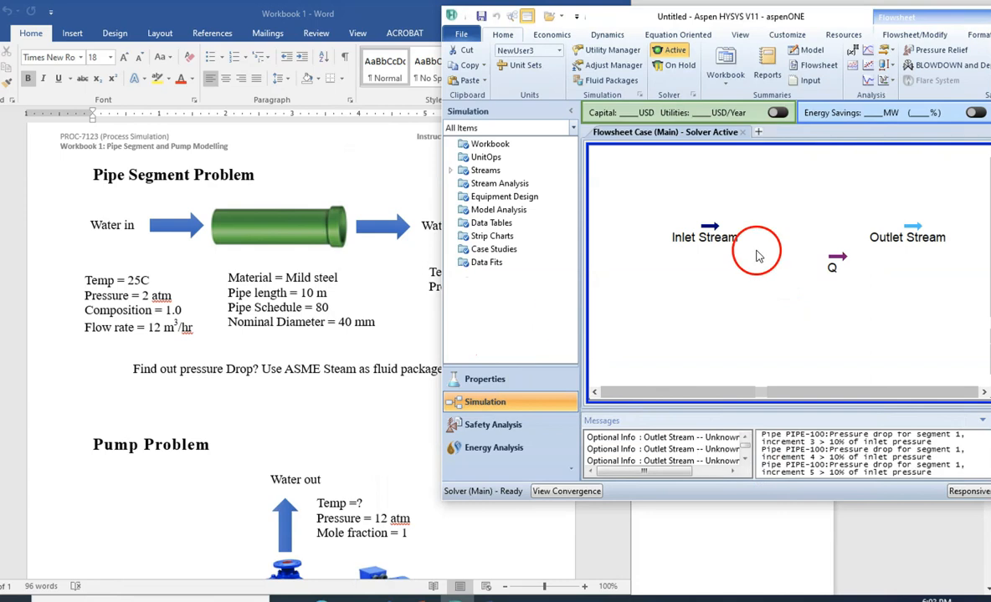
- Delete the leftover Inlet Stream, energy stream Q and Outlet Stream to clear the flowsheet
left_click(707, 236)
right_click(712, 237)
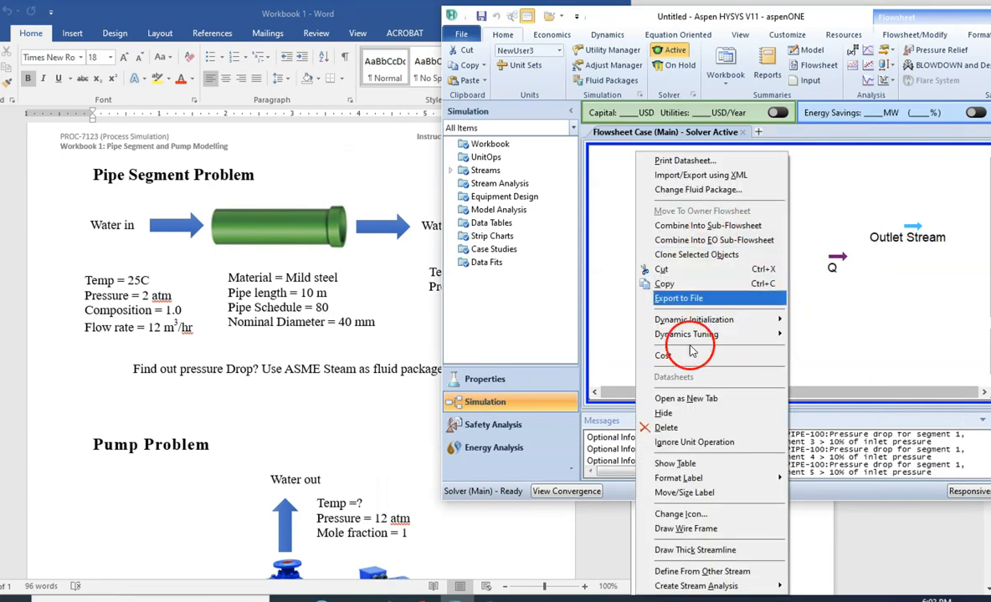
left_click(666, 427)
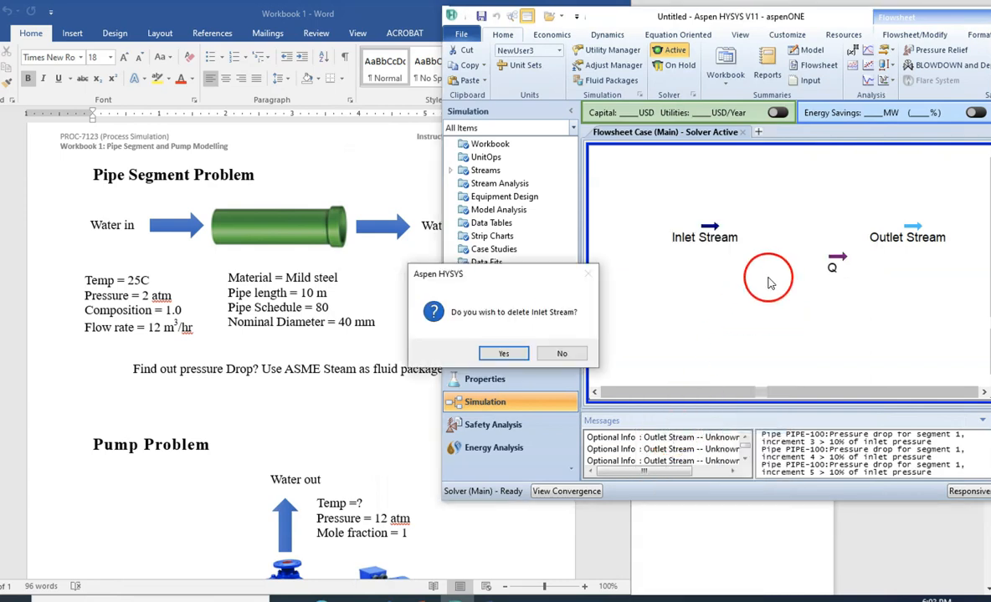
left_click(507, 352)
left_click(835, 267)
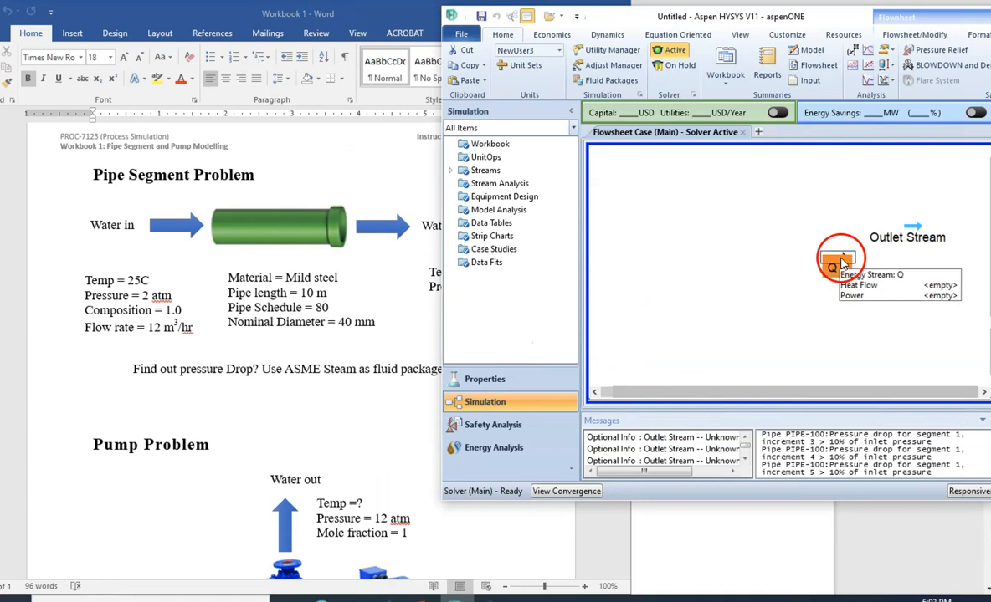
right_click(835, 267)
left_click(805, 426)
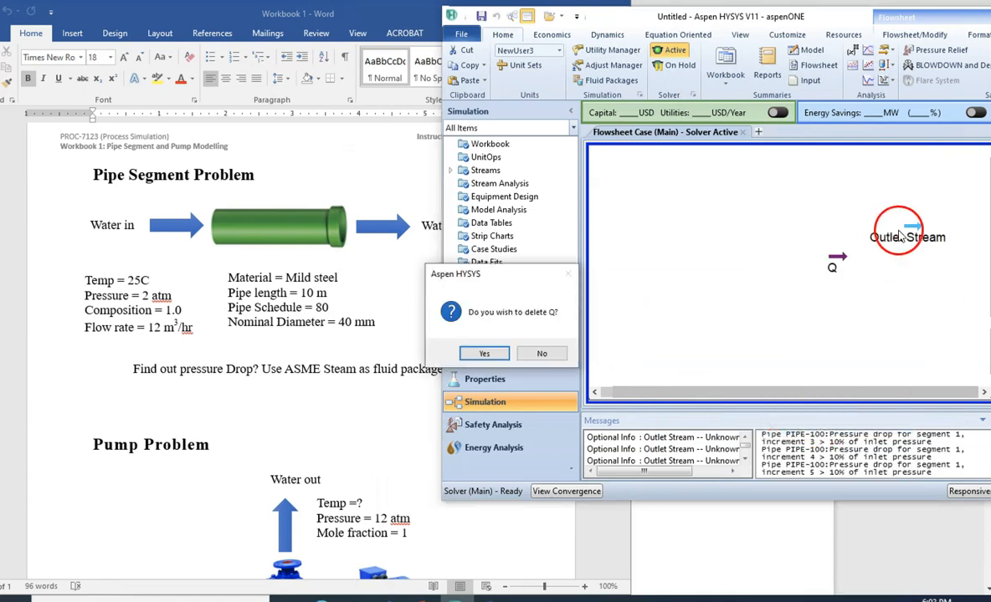
left_click(502, 353)
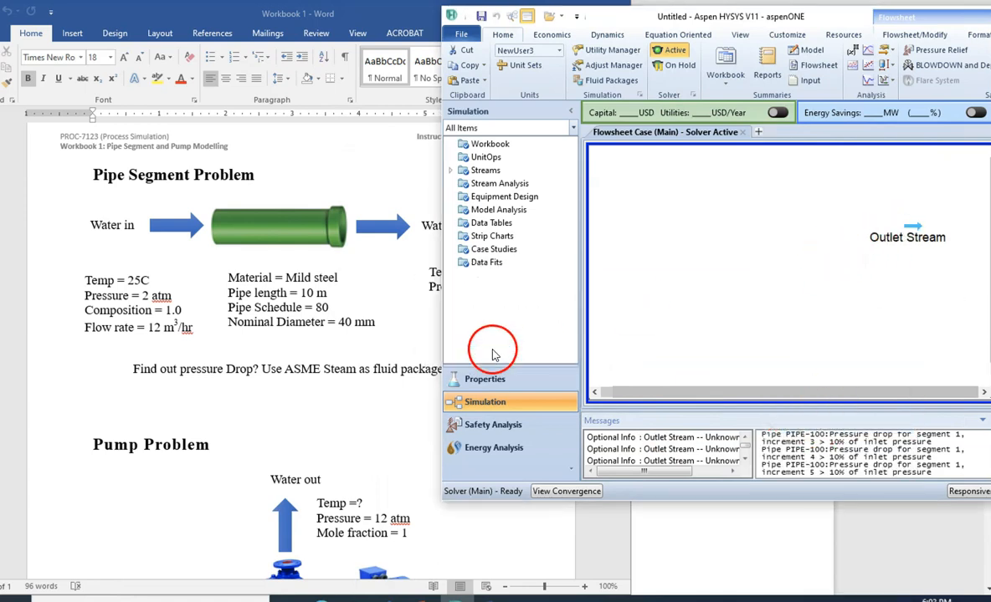
left_click(901, 235)
right_click(901, 235)
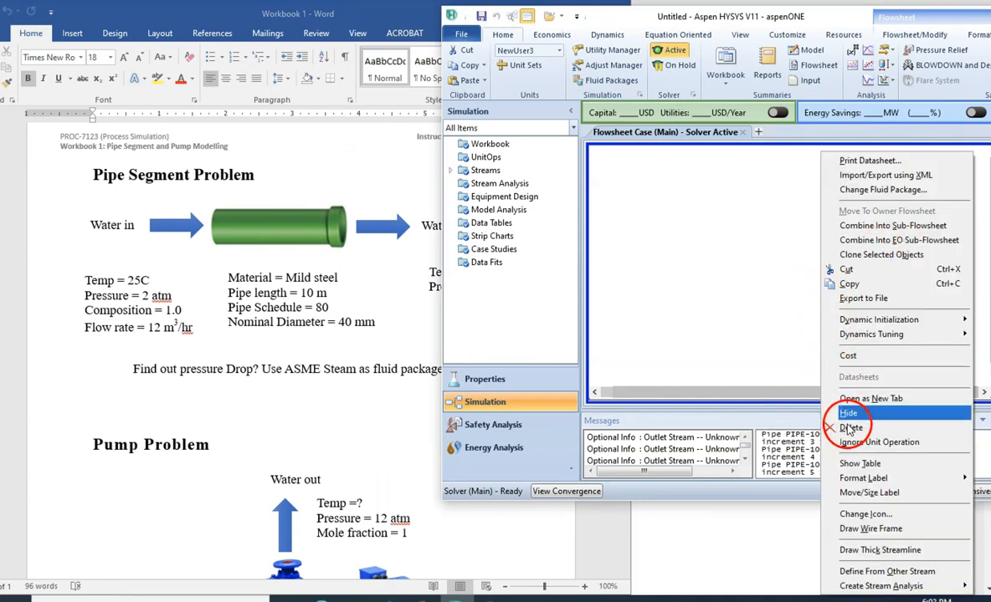
left_click(836, 413)
left_click(507, 353)
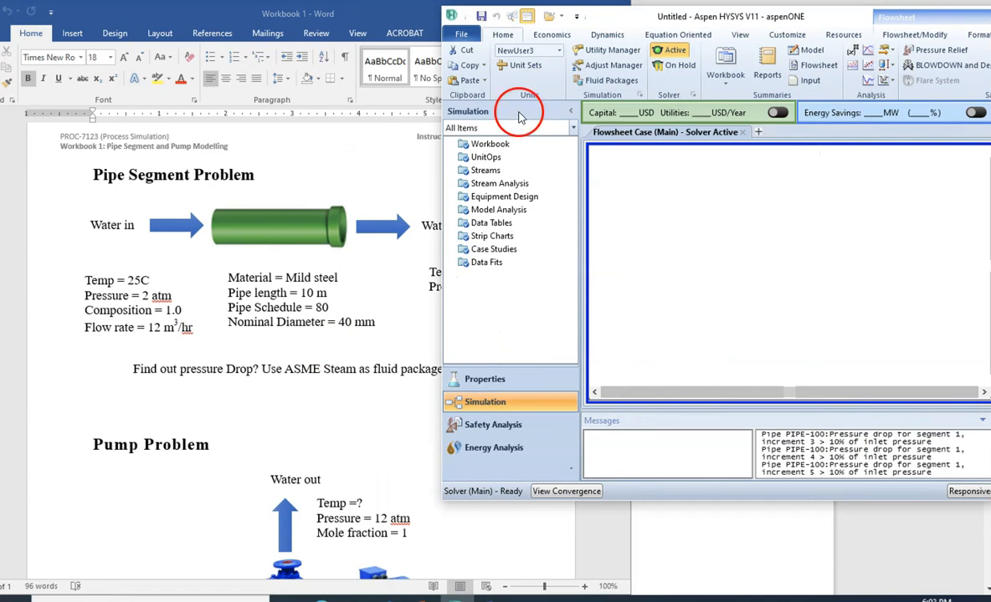
- Uncover the Word workbook and read the Pump Problem's inlet and outlet conditions, question and required fluid package
left_click_drag(608, 18, 808, 207)
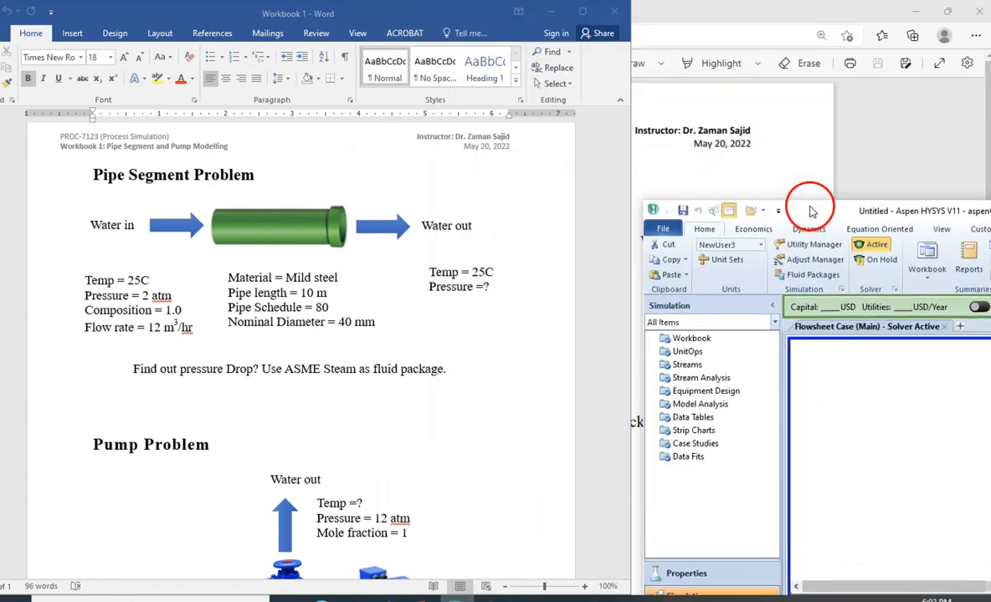
scroll(446, 348, "down", 5)
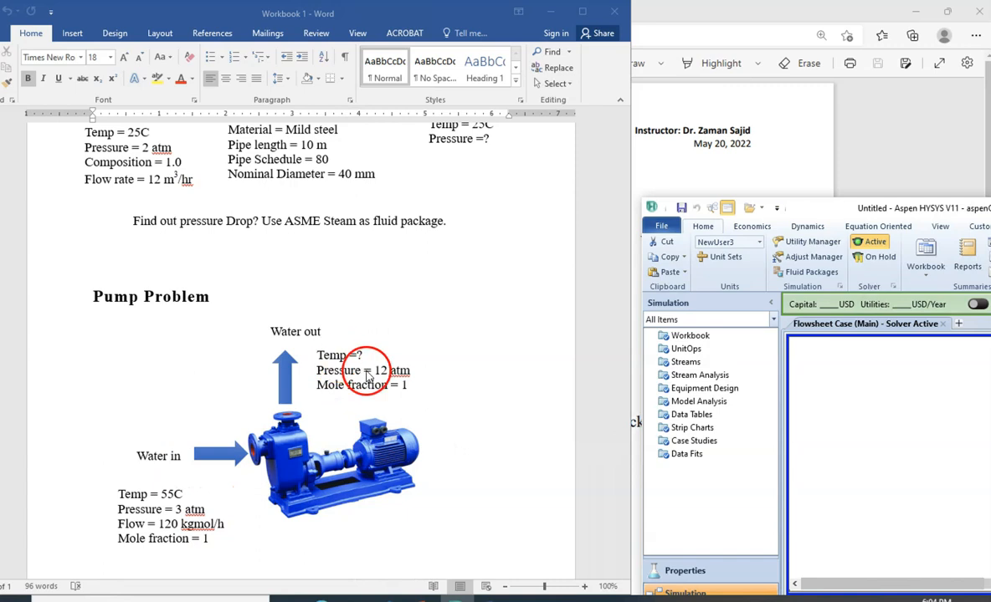
scroll(422, 414, "down", 1)
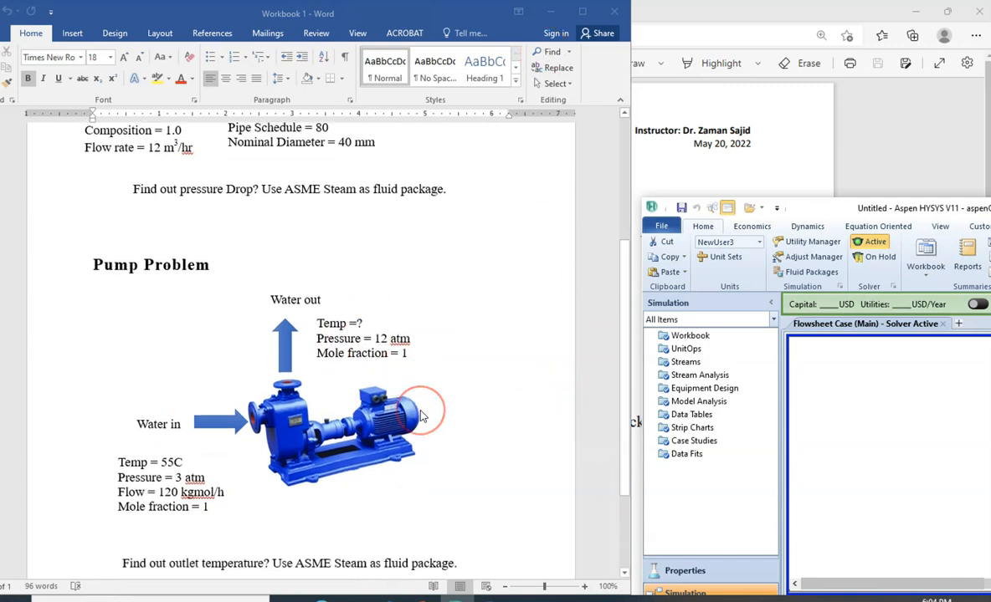
scroll(422, 415, "down", 2)
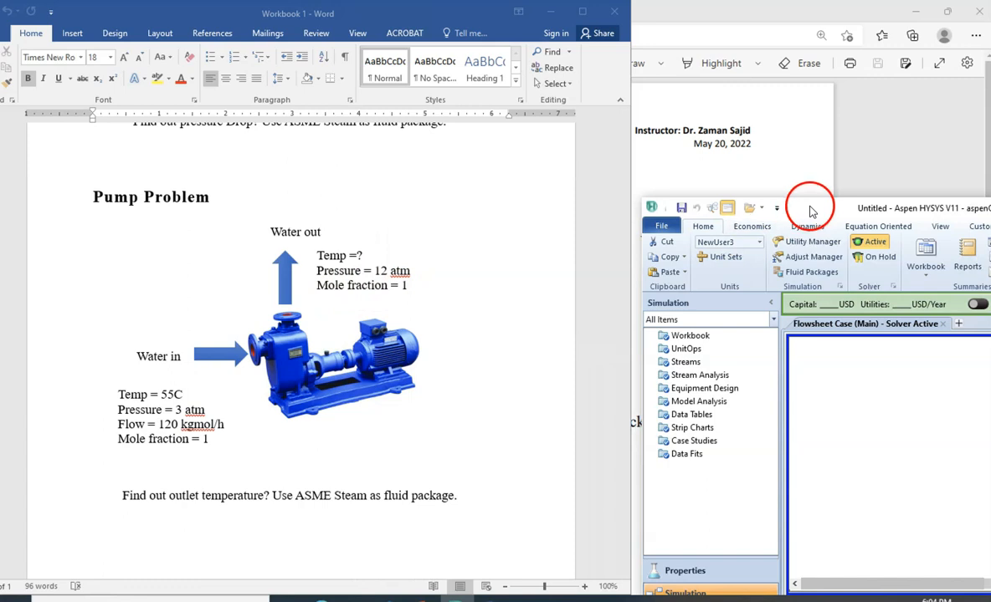
- Check the component list in the Properties environment against the pump problem and return to the simulation flowsheet with the Model Palette in view
left_click_drag(765, 206, 647, 15)
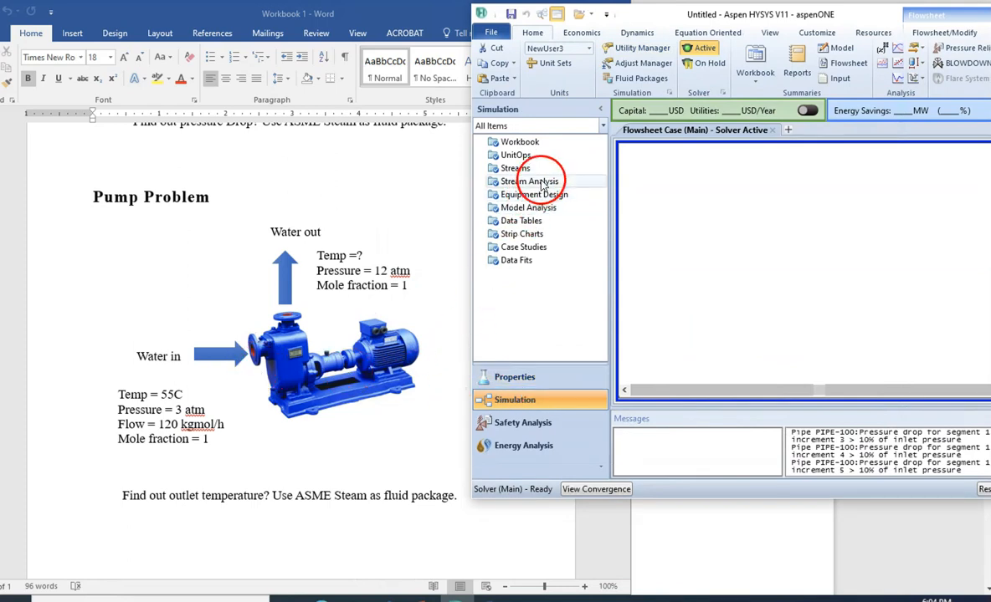
left_click(512, 378)
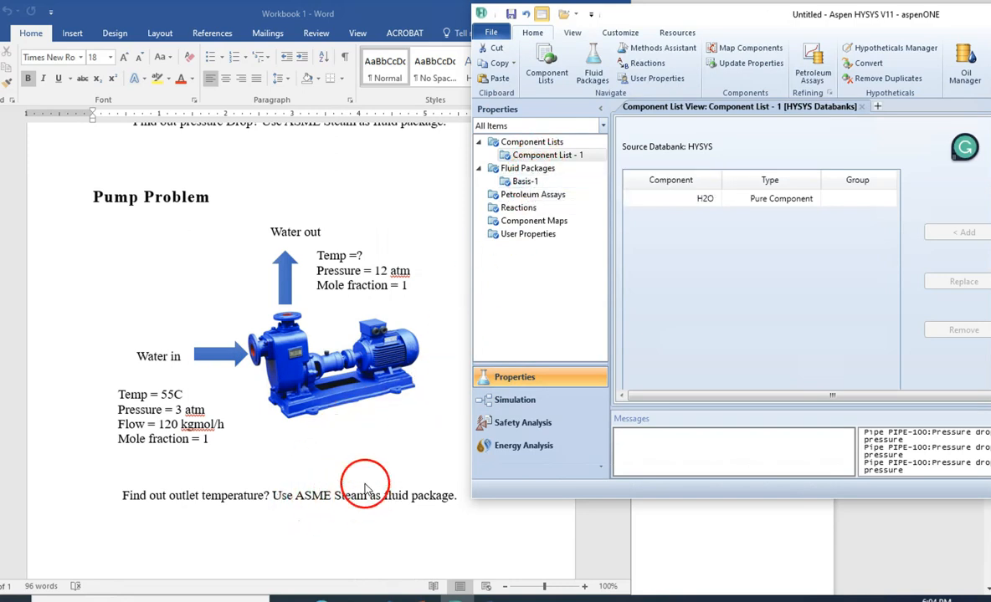
scroll(351, 469, "up", 2)
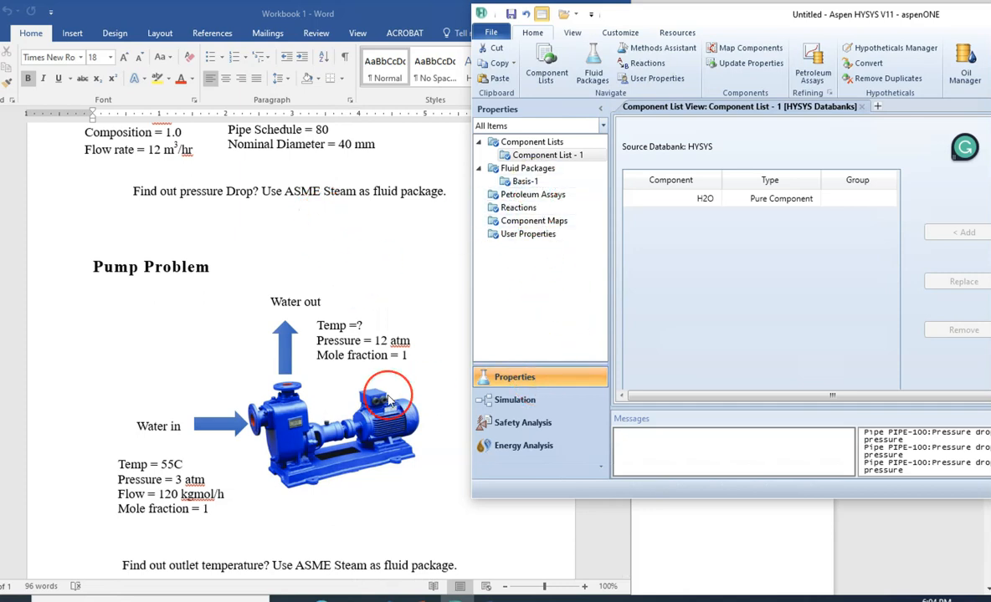
scroll(387, 402, "down", 1)
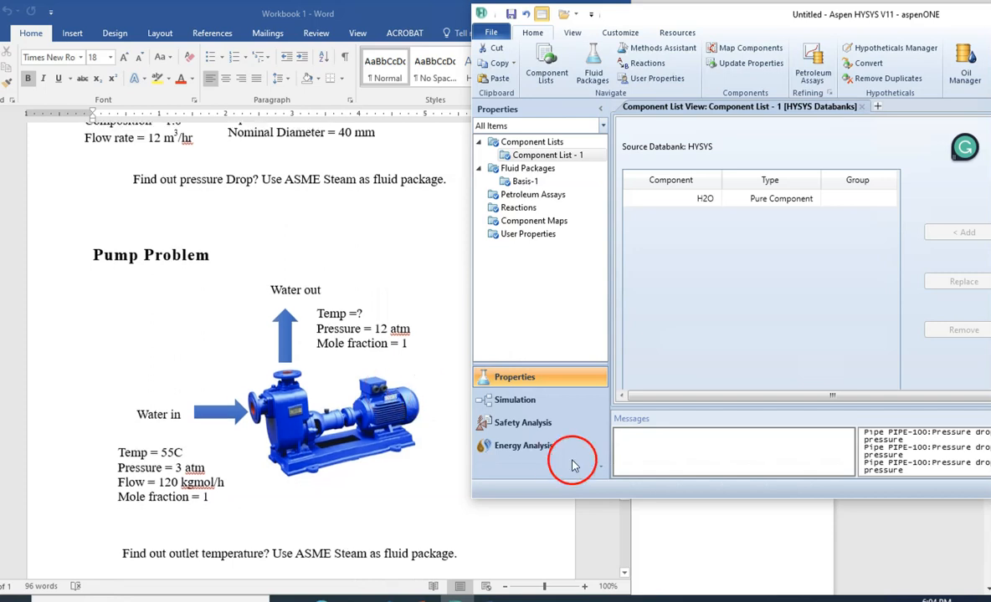
left_click(536, 402)
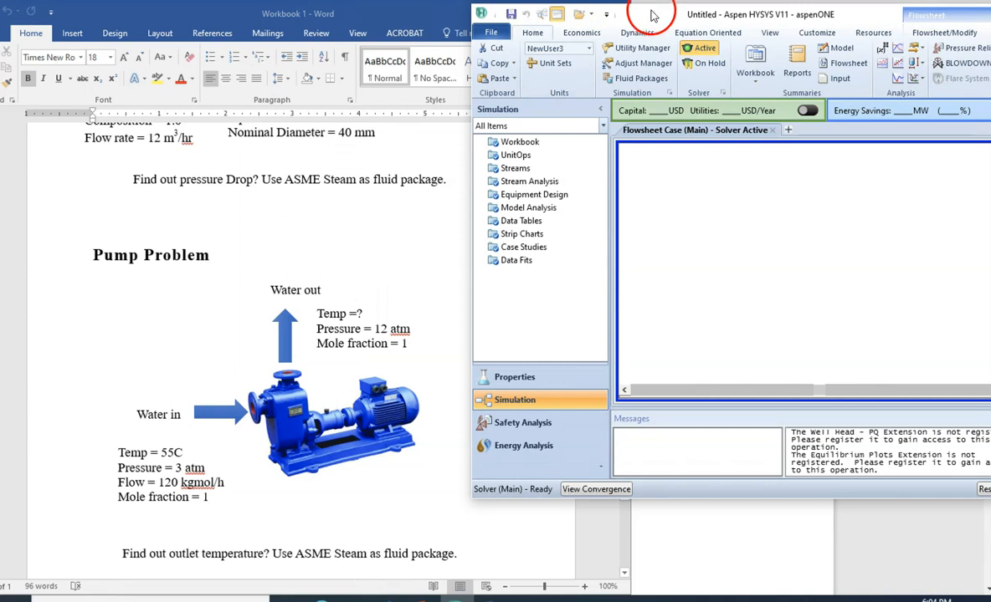
left_click_drag(403, 99, 293, 99)
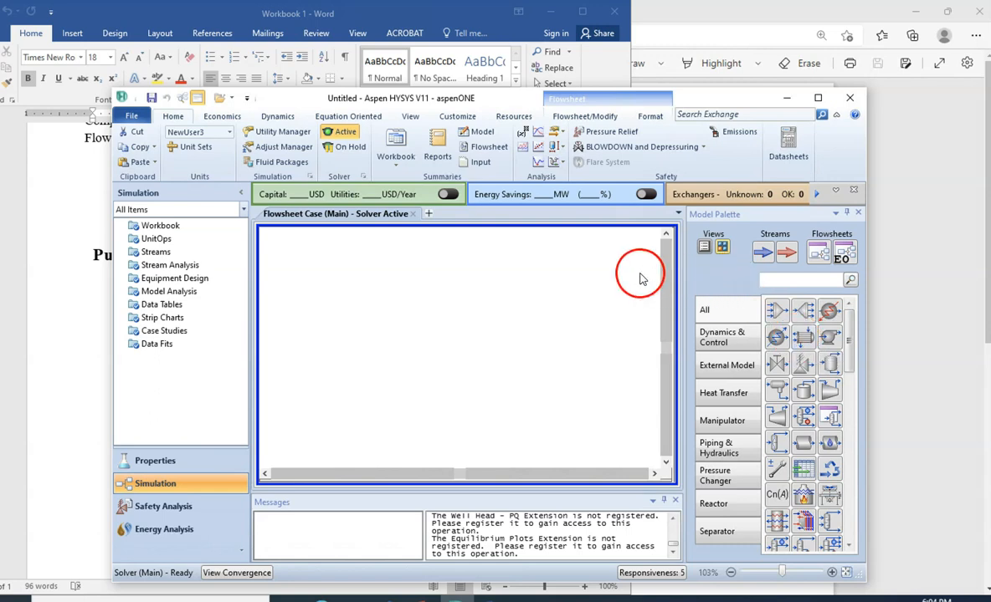
- Show the Model Palette's unit operations as a named list in a wider window and return the palette to icon view
left_click(704, 253)
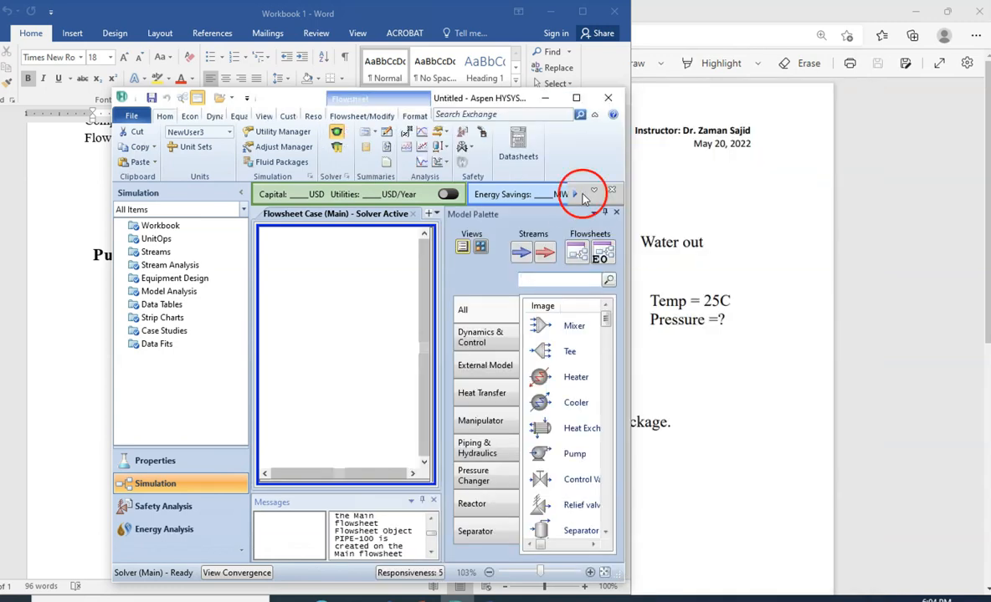
left_click_drag(630, 116, 860, 177)
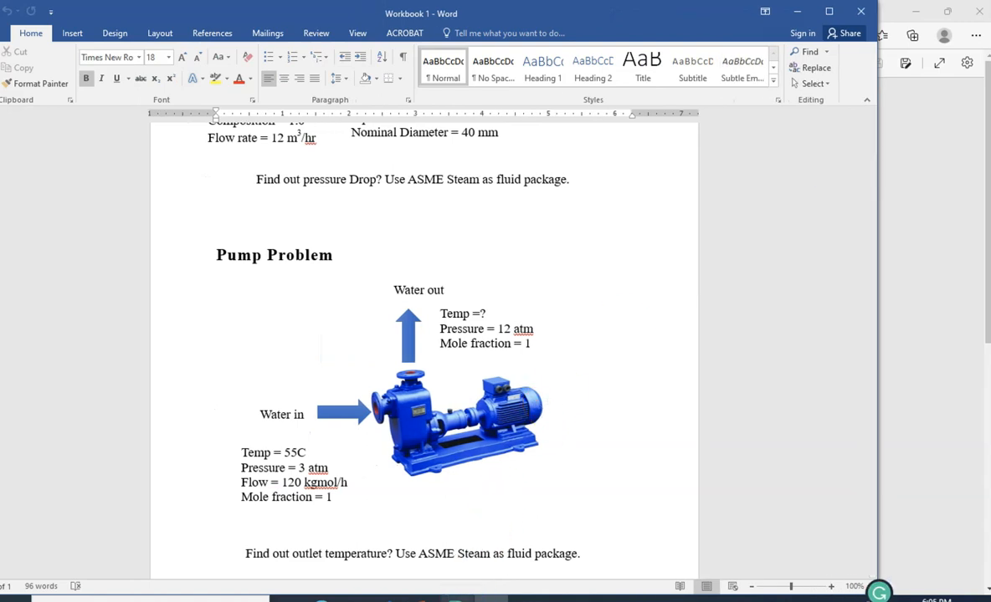
left_click(474, 596)
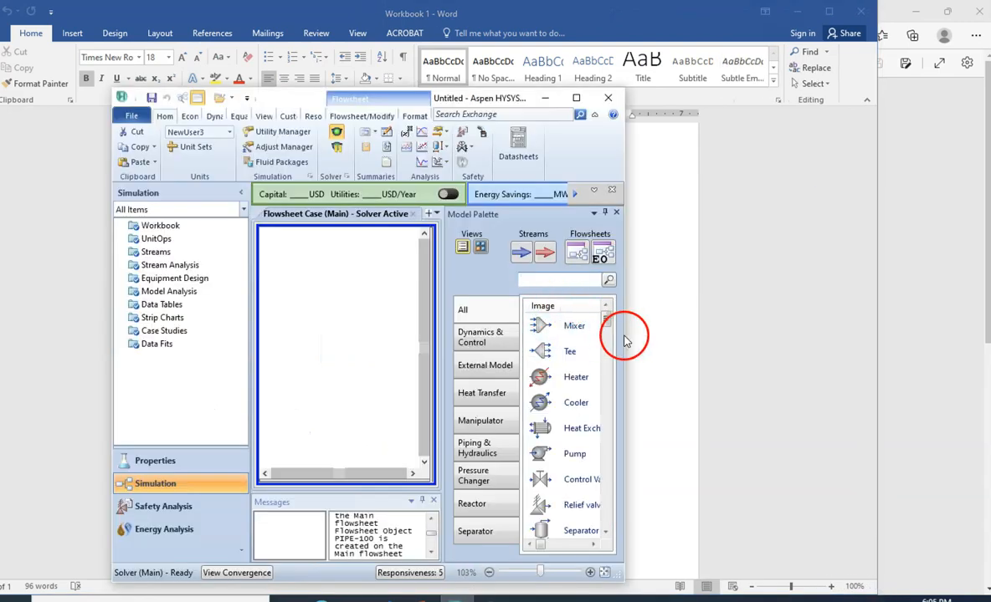
left_click_drag(625, 337, 967, 315)
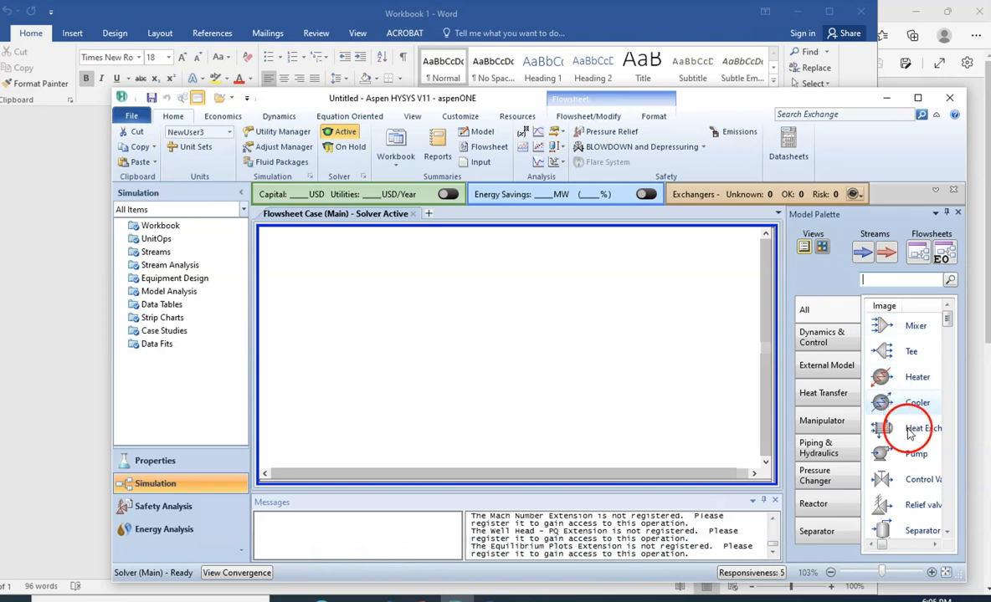
left_click(821, 248)
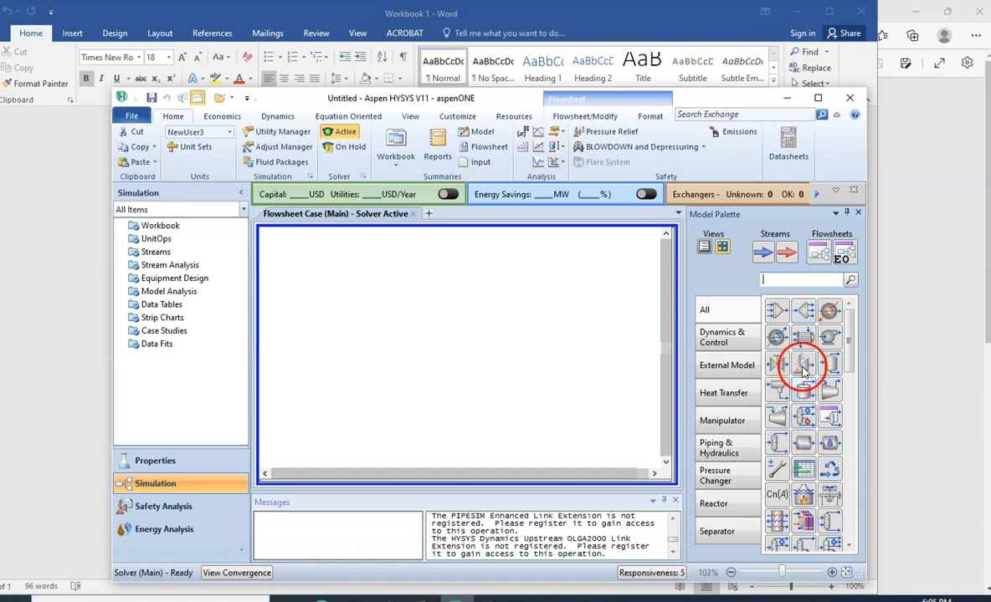
- Place a Pump on the empty flowsheet, bring it into clear view and open its property view at the design connections
left_click_drag(830, 337, 432, 333)
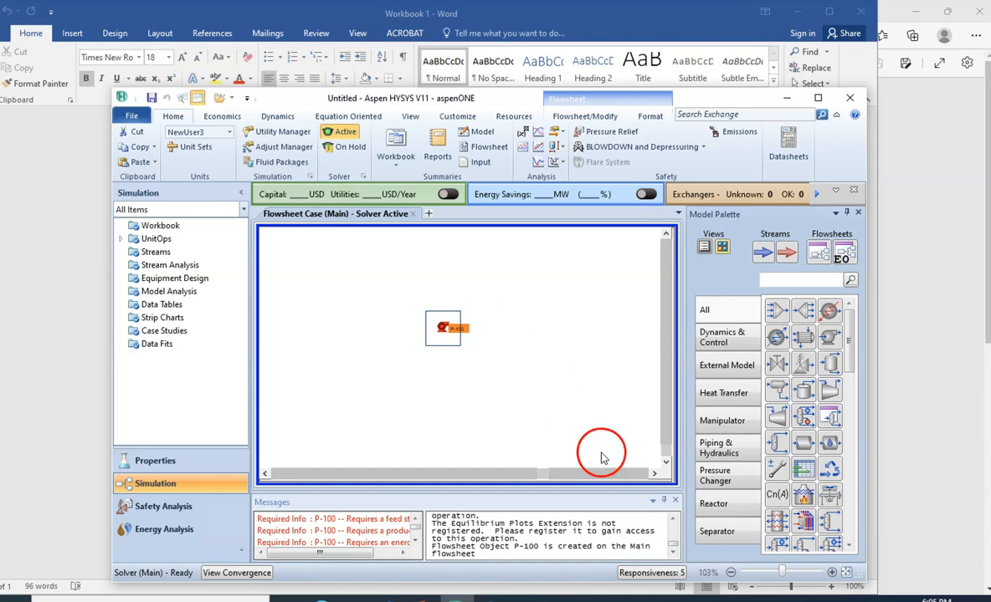
left_click(845, 573)
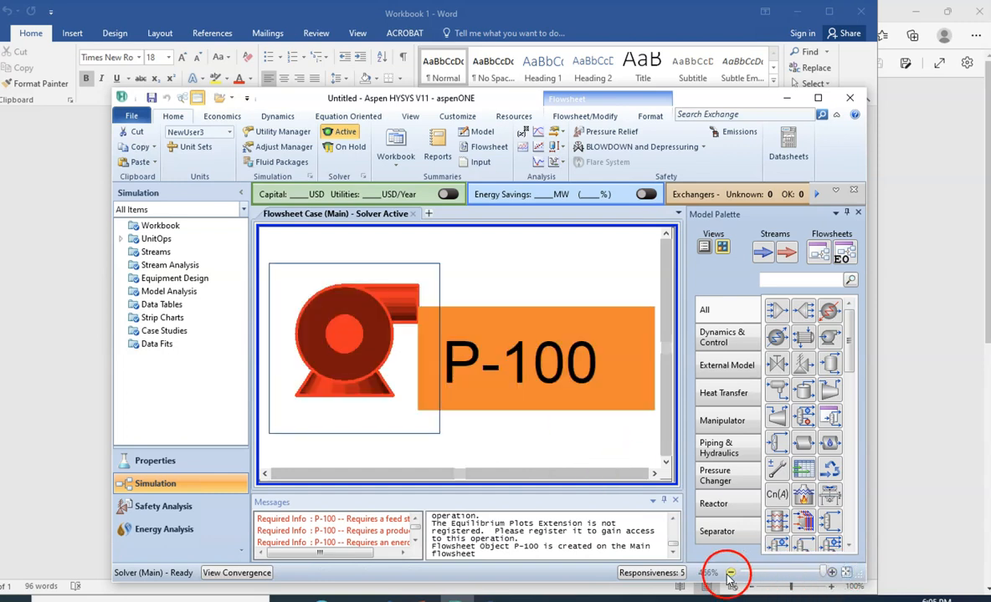
left_click(731, 574)
left_click(730, 574)
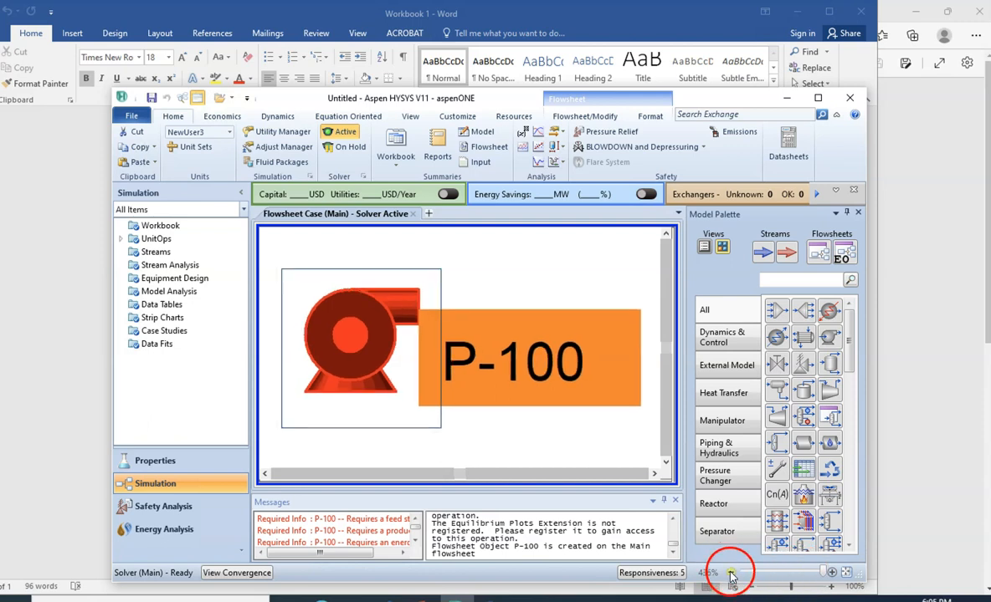
left_click(730, 574)
left_click(730, 573)
left_click(731, 573)
left_click(730, 574)
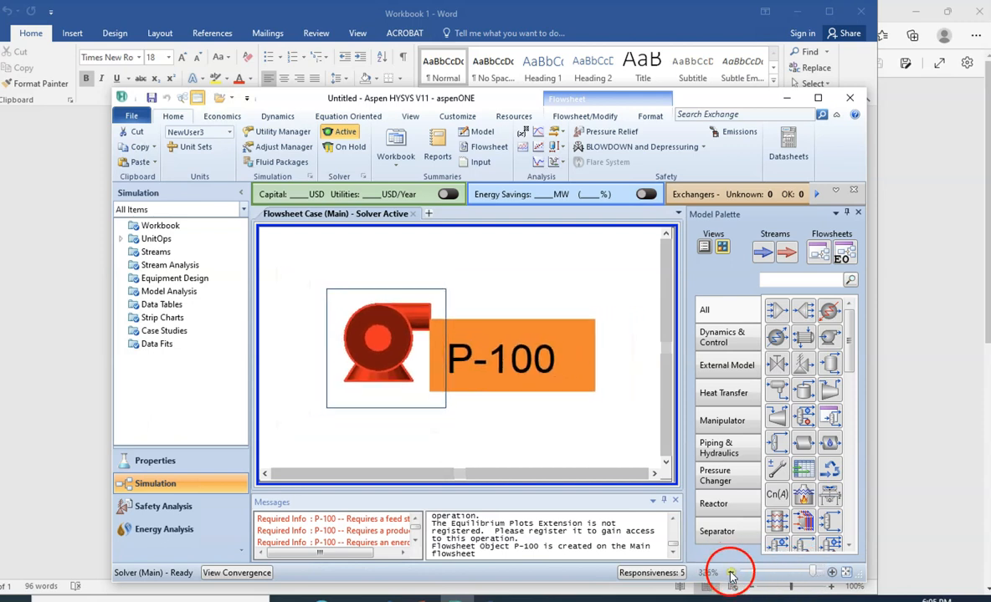
left_click_drag(527, 100, 716, 39)
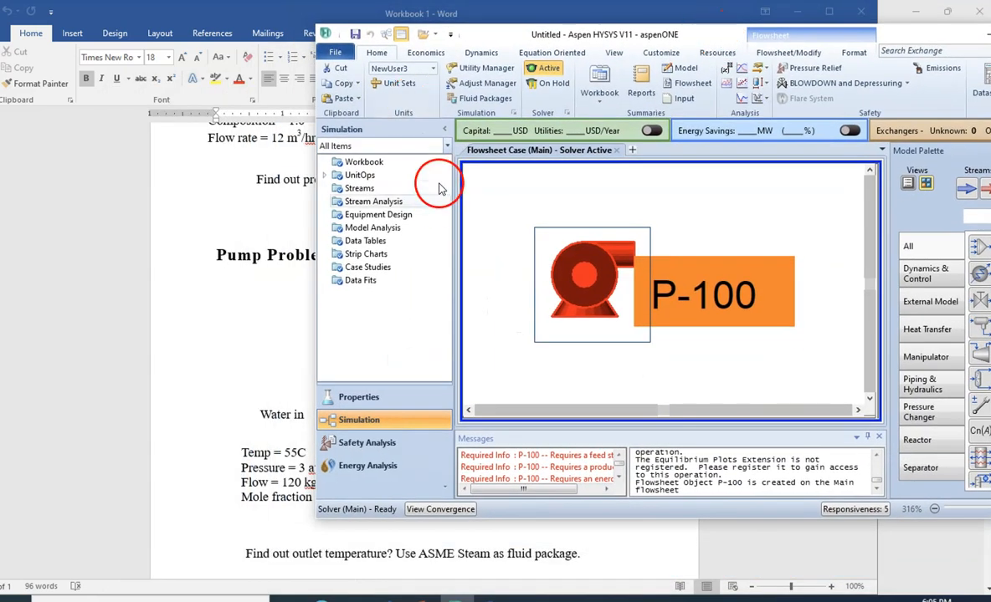
double_click(572, 262)
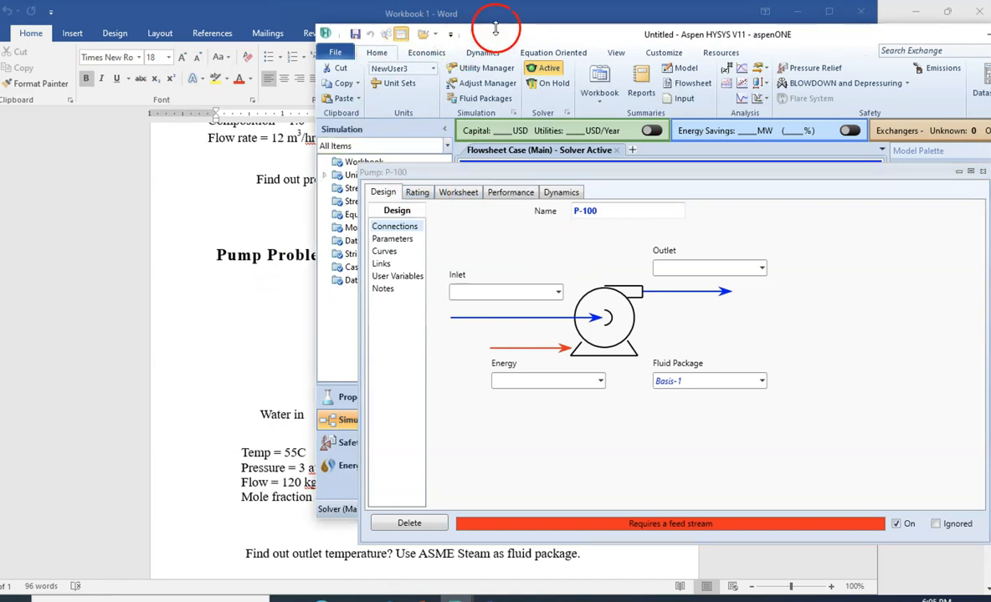
- Connect the pump to an inlet stream named Water inlet, an outlet stream named Water outlet and an energy stream named W
left_click_drag(496, 33, 520, 34)
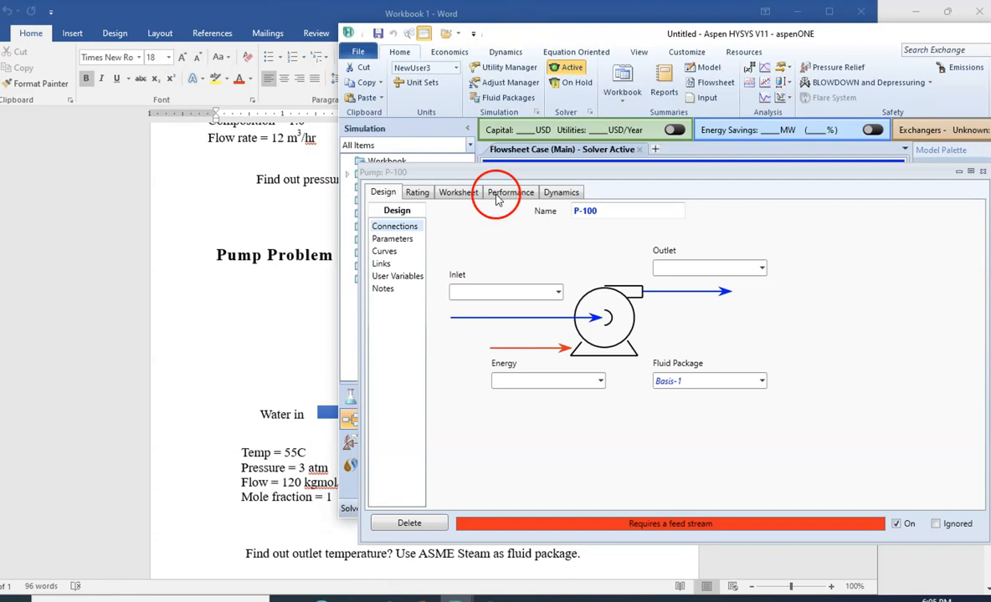
left_click_drag(515, 172, 322, 337)
left_click(315, 455)
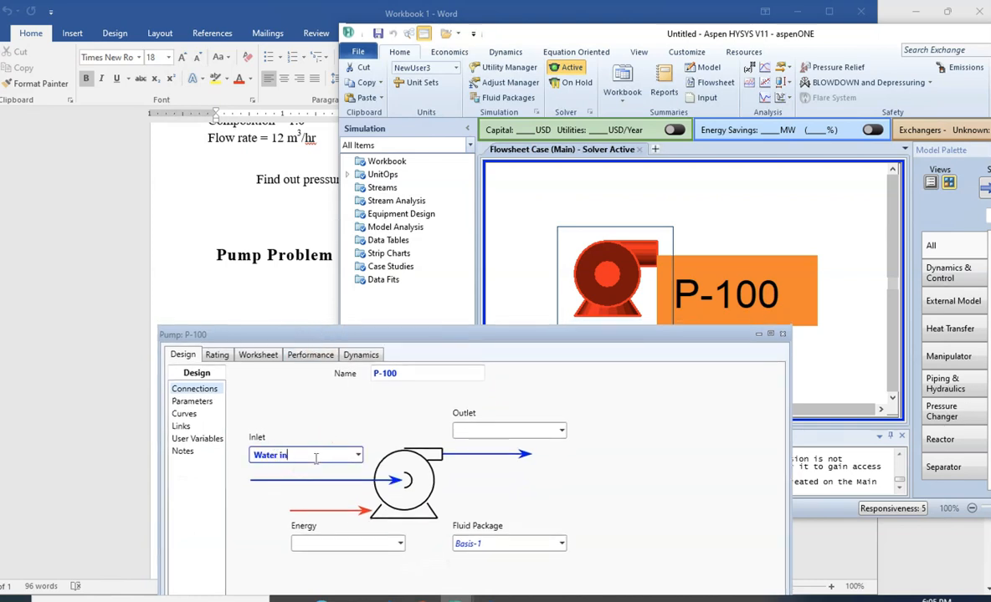
left_click(493, 432)
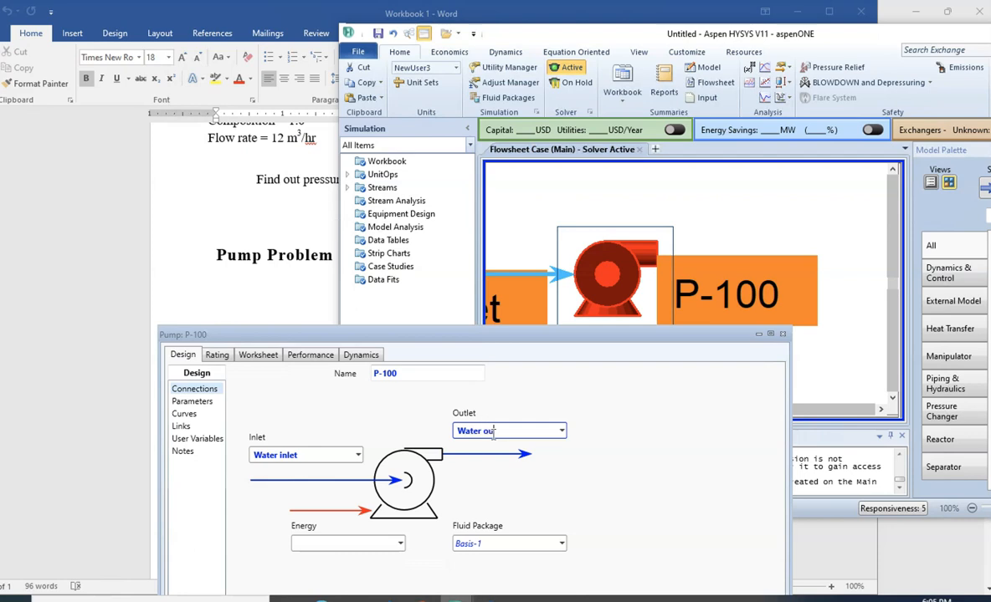
left_click(344, 546)
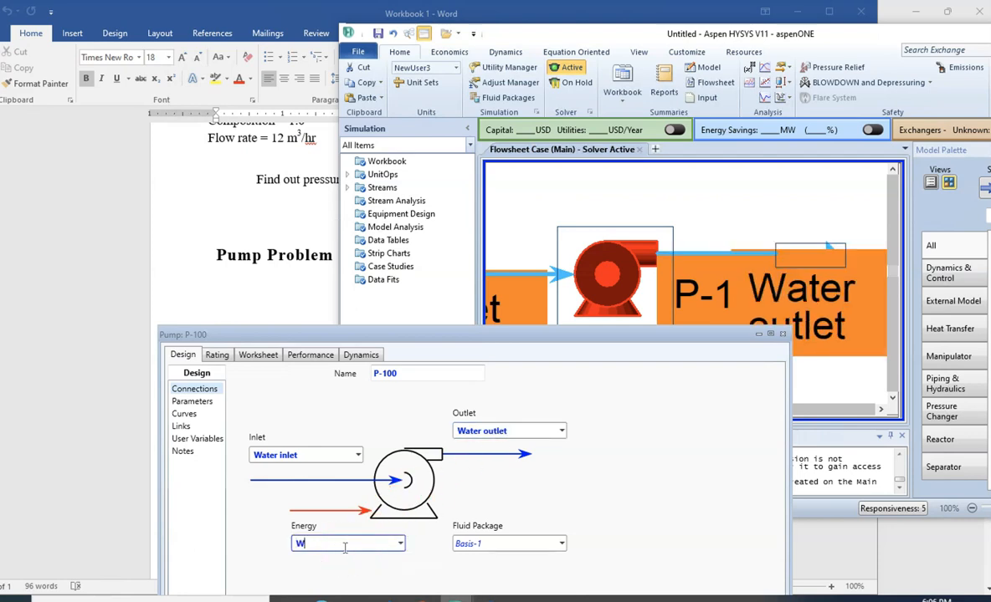
left_click_drag(419, 334, 451, 351)
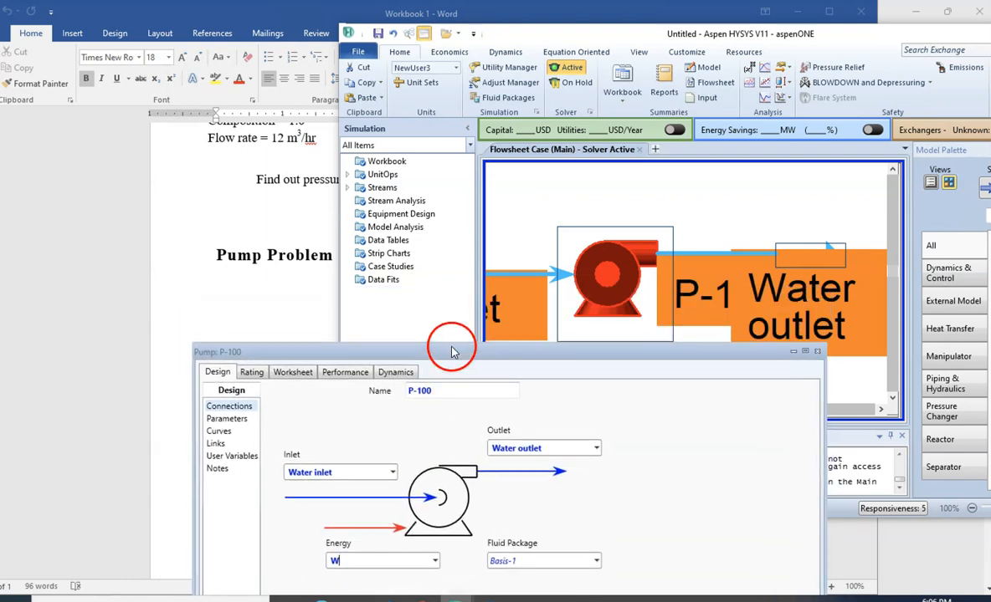
left_click(643, 510)
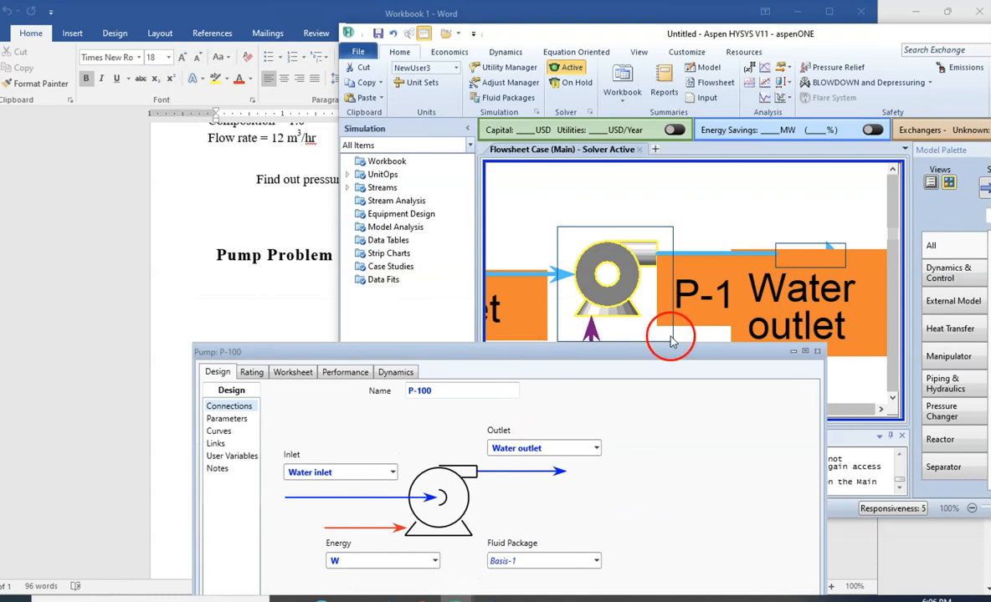
- Uncover the flowsheet, inspect the connected pump's Delta T, Delta P and power summary, and bring the pump's property view back up
left_click_drag(655, 361, 665, 424)
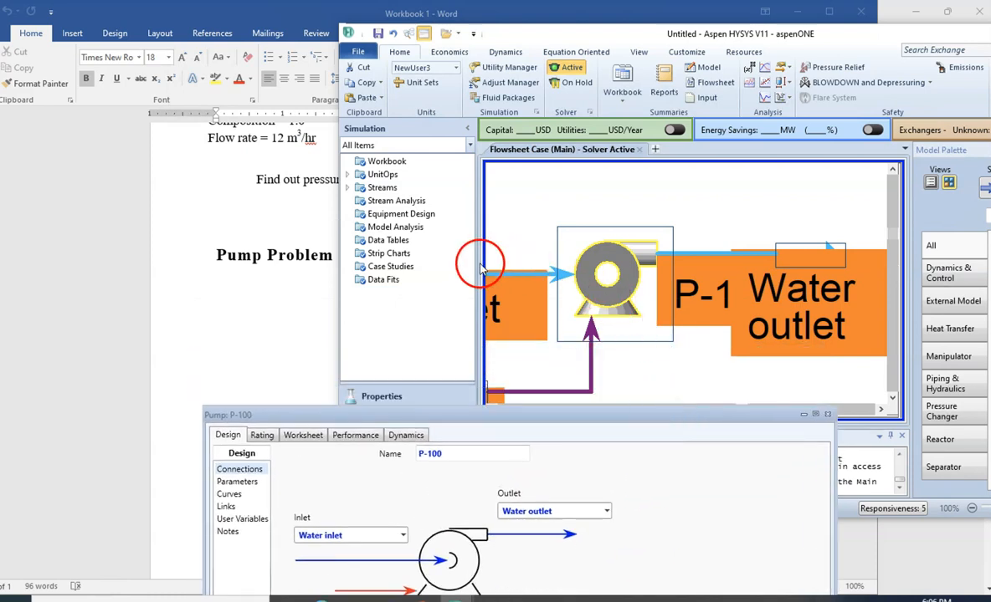
left_click_drag(477, 273, 436, 279)
mouse_move(582, 268)
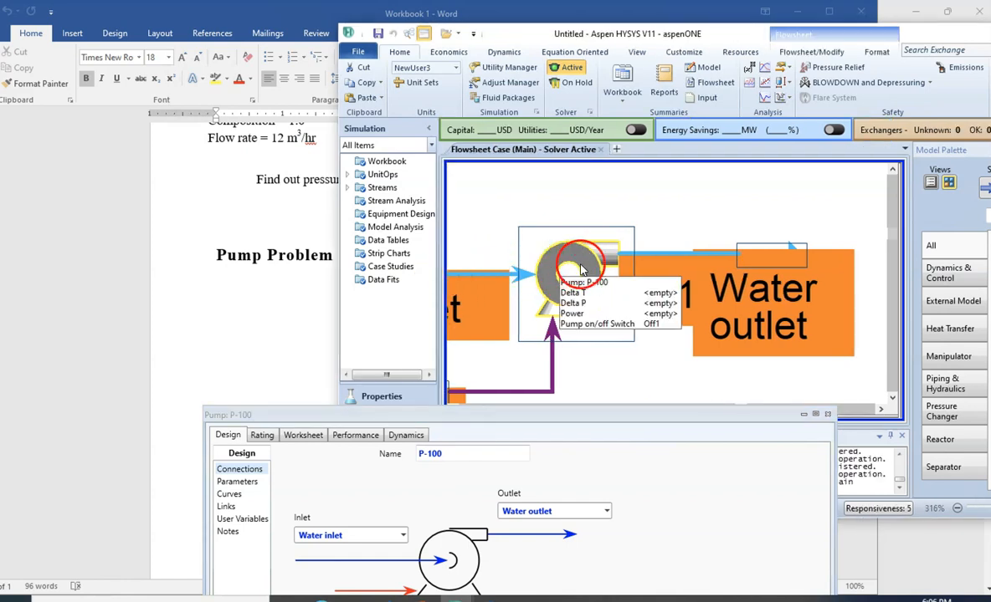
left_click_drag(571, 415, 753, 168)
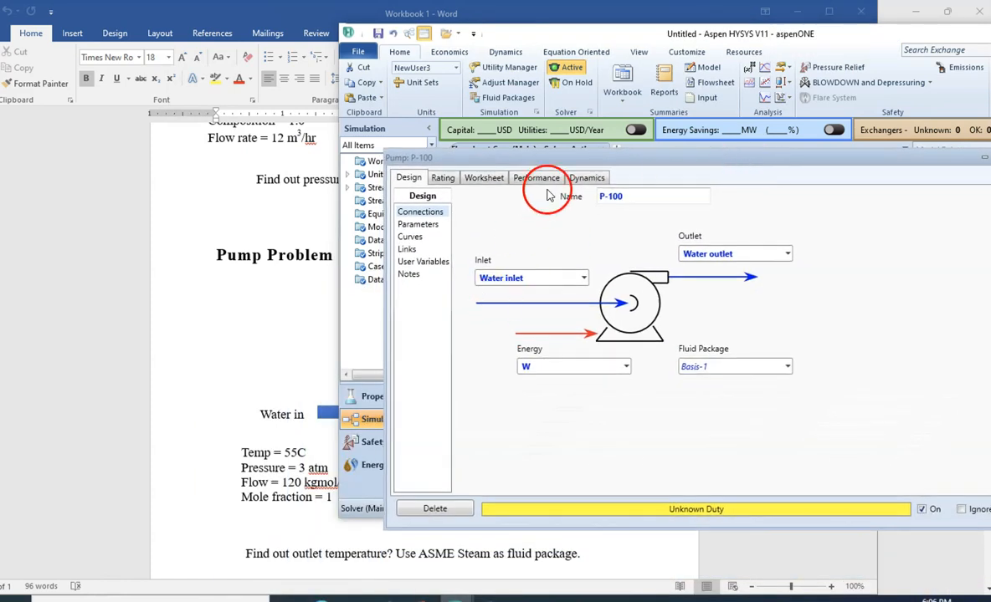
- In the pump's worksheet conditions, set the Water inlet temperature to 55 C and its pressure to 3 atm
left_click(482, 179)
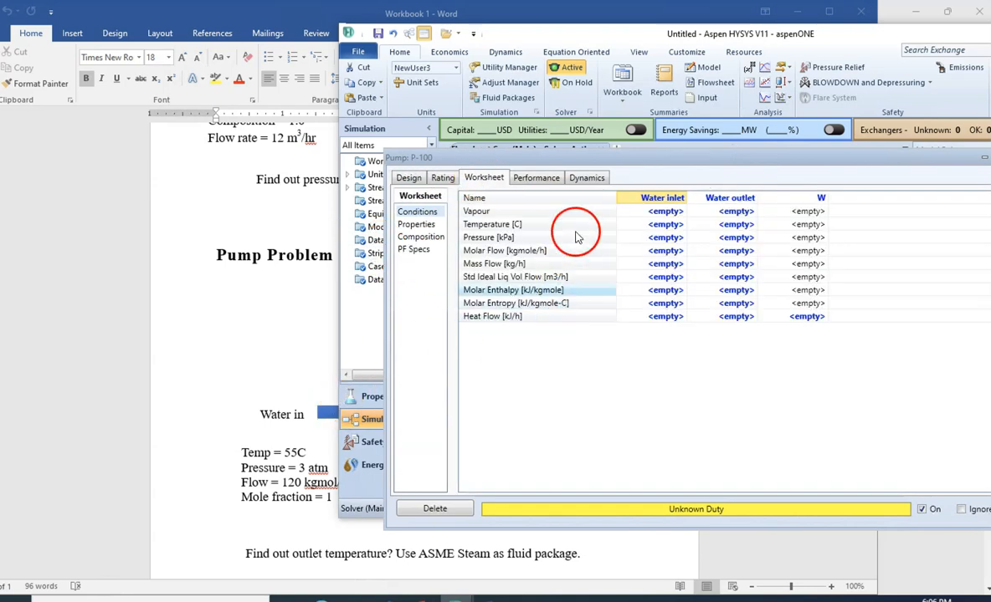
left_click(660, 225)
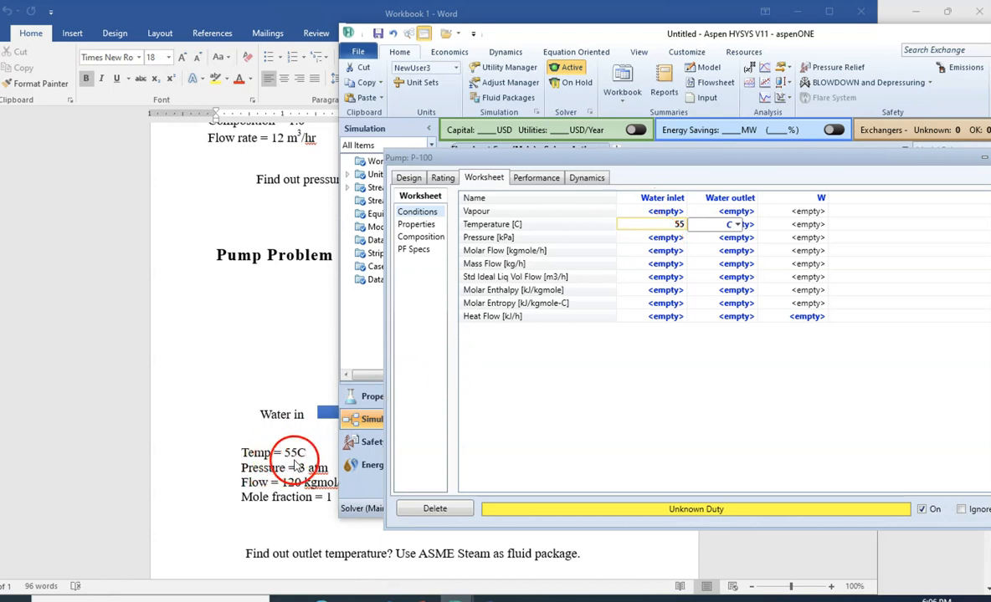
key("Return")
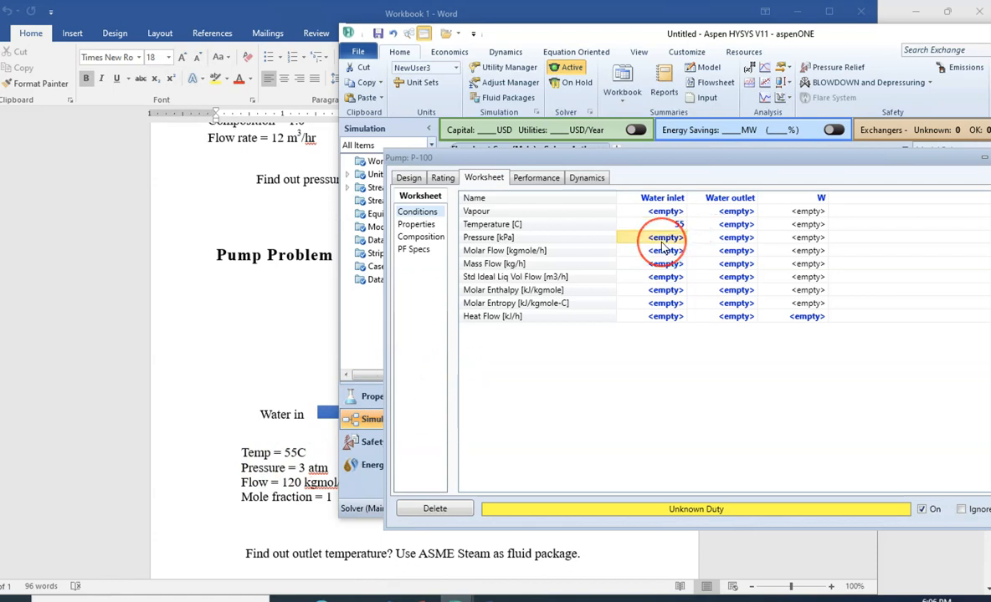
type("3")
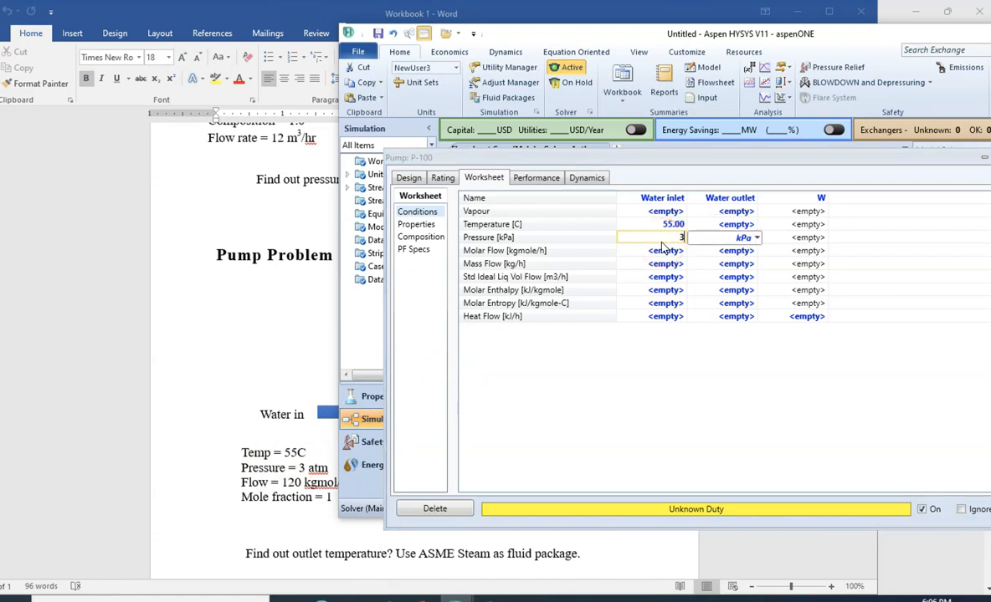
left_click(756, 238)
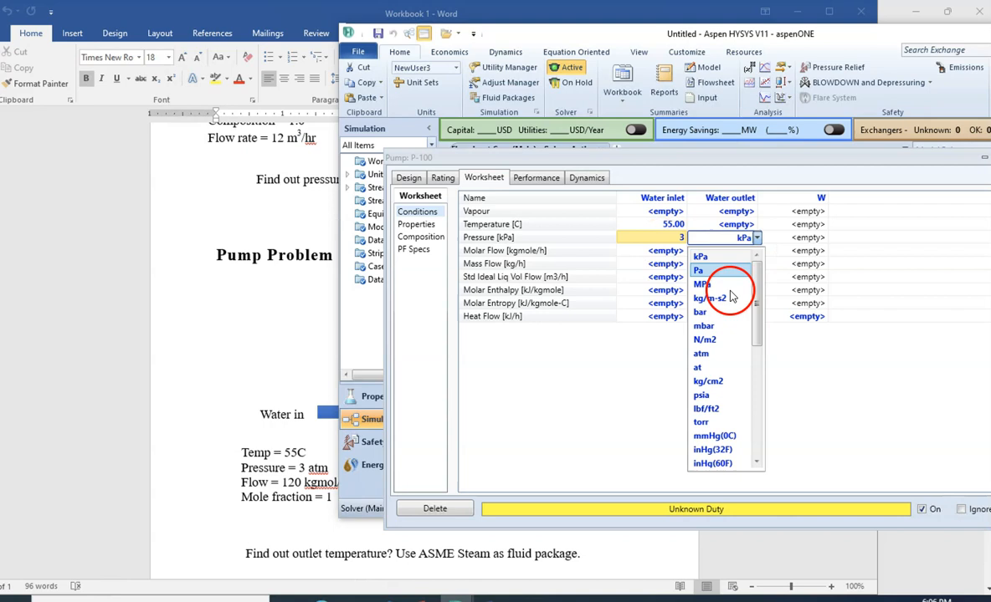
left_click(720, 354)
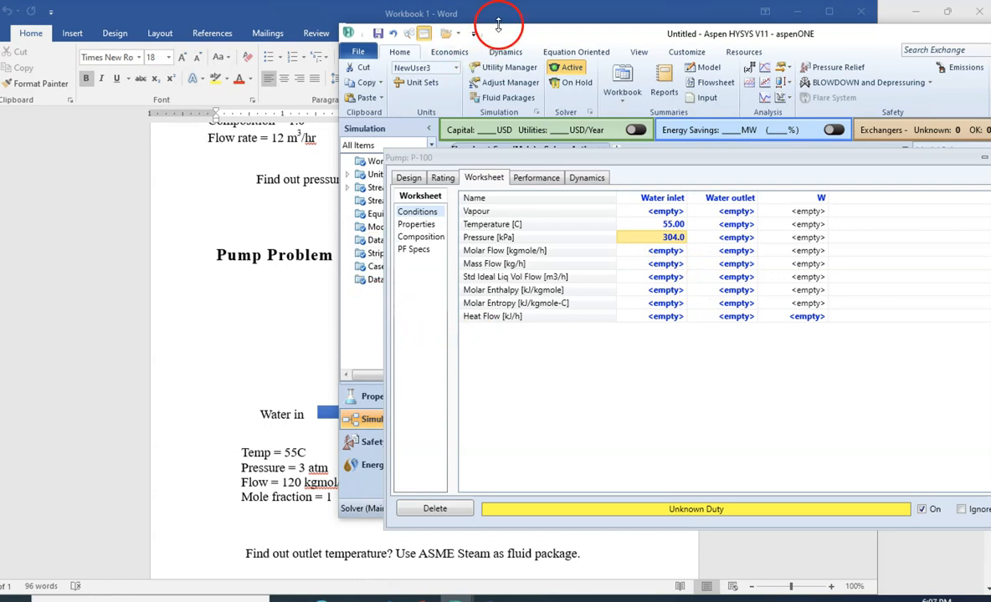
- Read the inlet flow rate in the Word workbook and set the Water inlet molar flow to 120 kgmole/h
left_click_drag(510, 39, 545, 41)
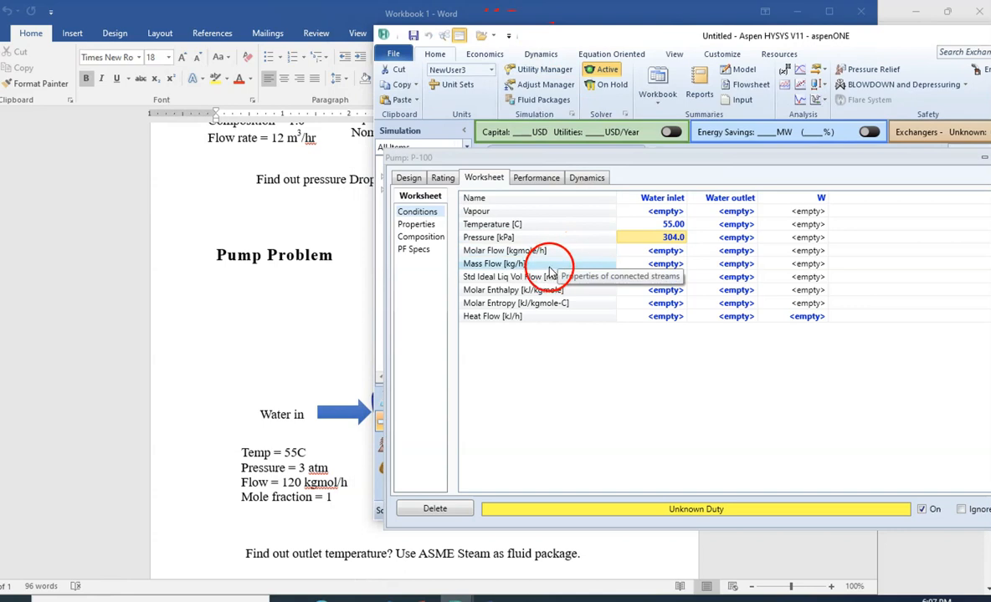
left_click(644, 250)
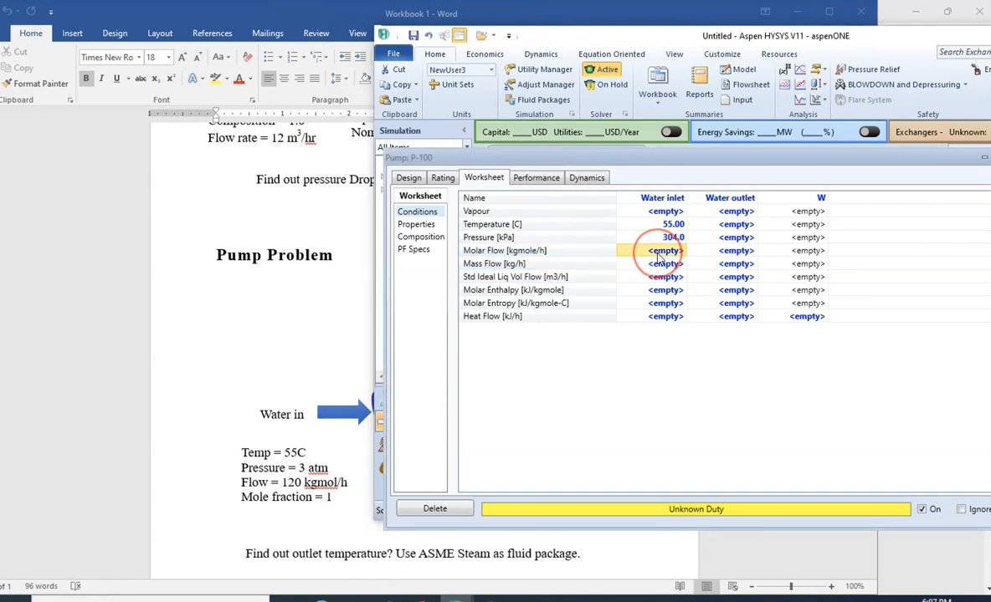
type("120")
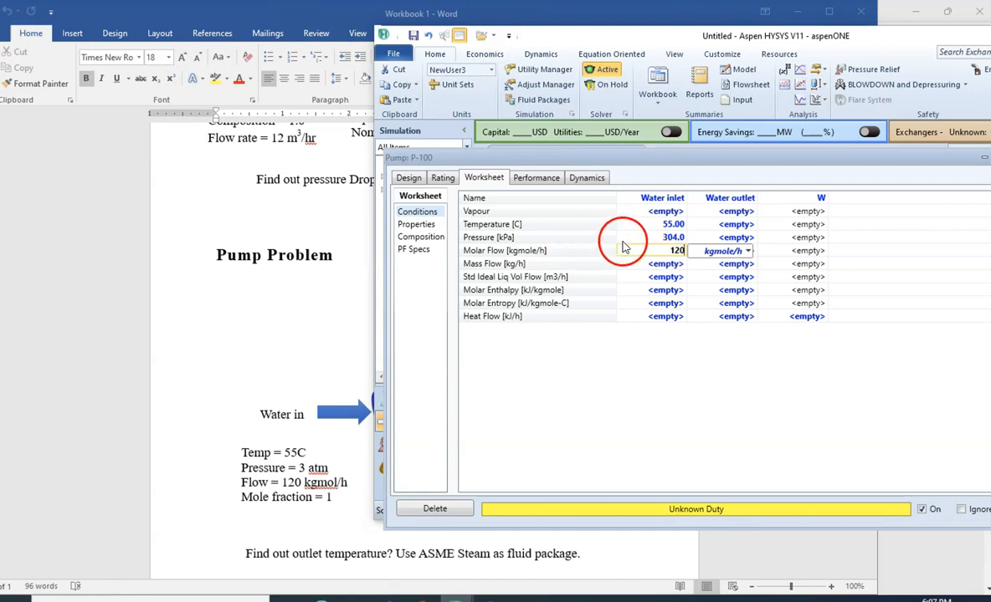
key("Return")
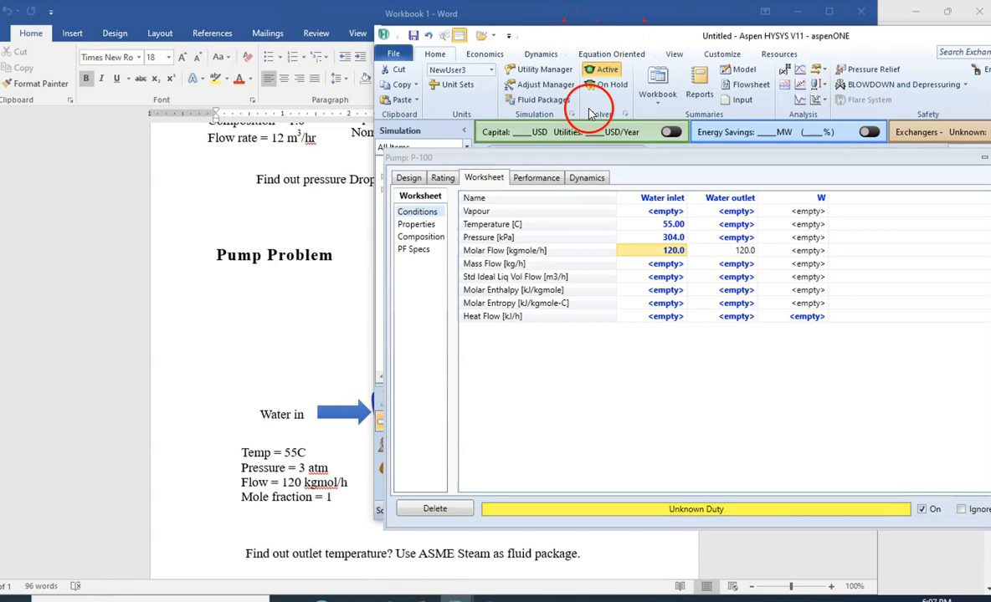
- Uncover the outlet conditions in the Word workbook and set the Water outlet pressure to 12 atm
left_click_drag(544, 163, 468, 512)
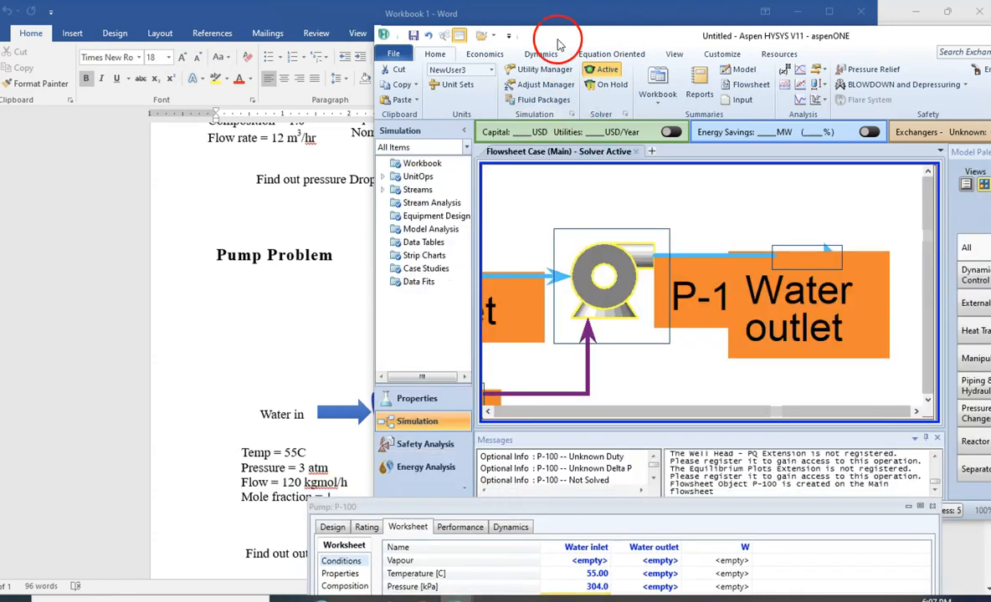
left_click_drag(554, 39, 862, 239)
left_click_drag(588, 517, 828, 128)
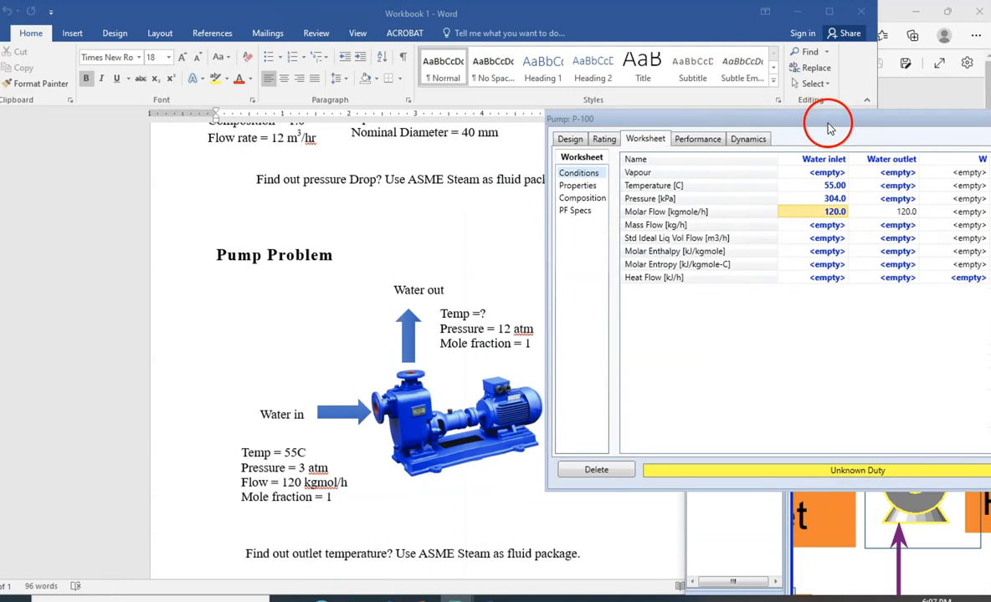
left_click(873, 200)
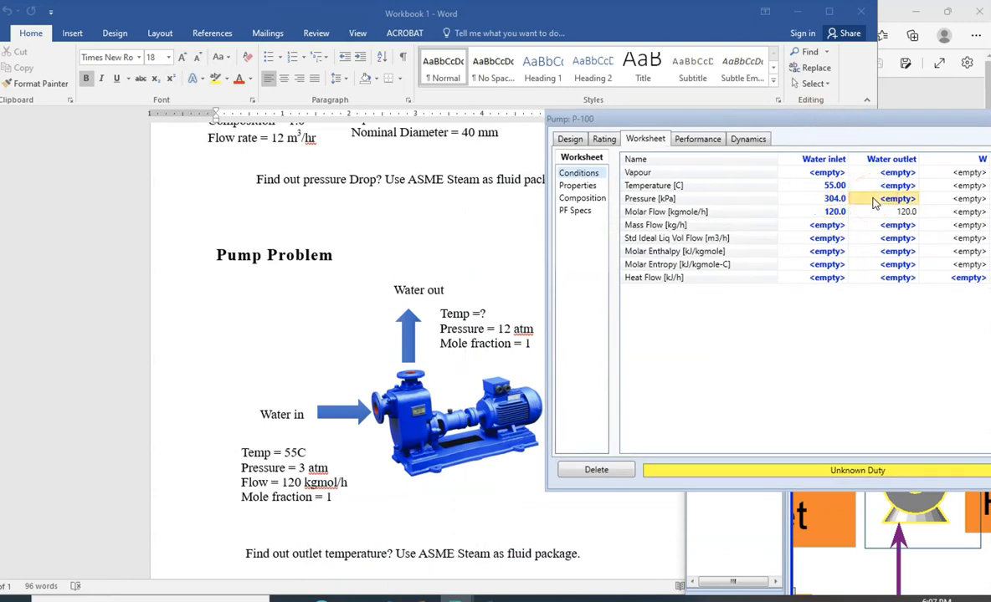
type("12")
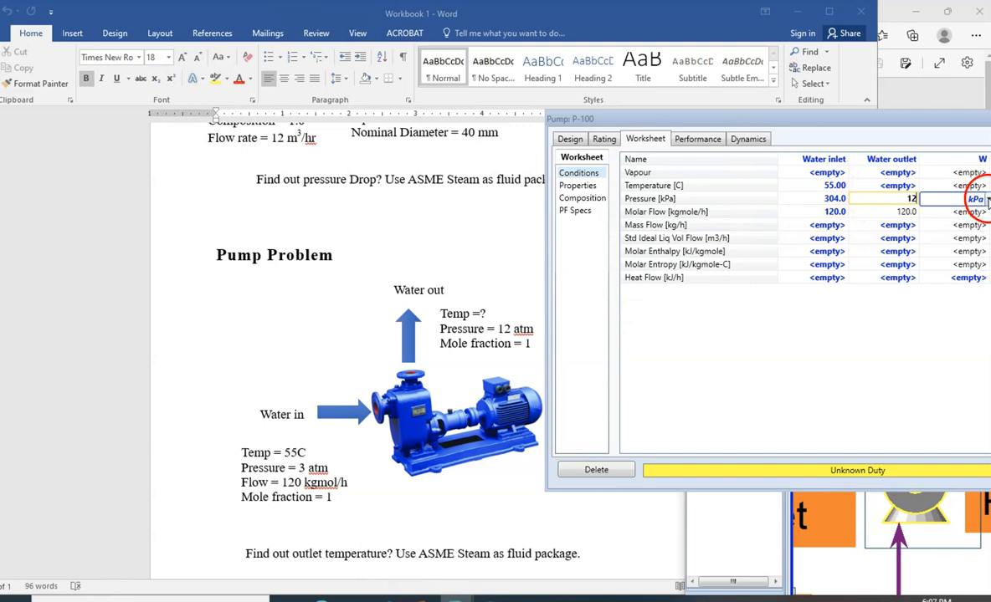
left_click(987, 200)
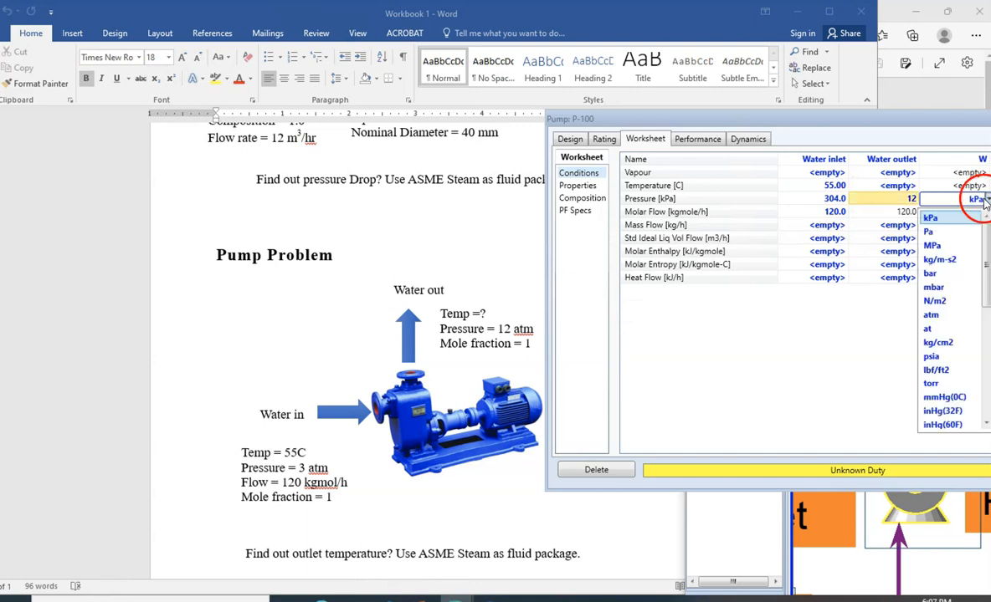
left_click(943, 316)
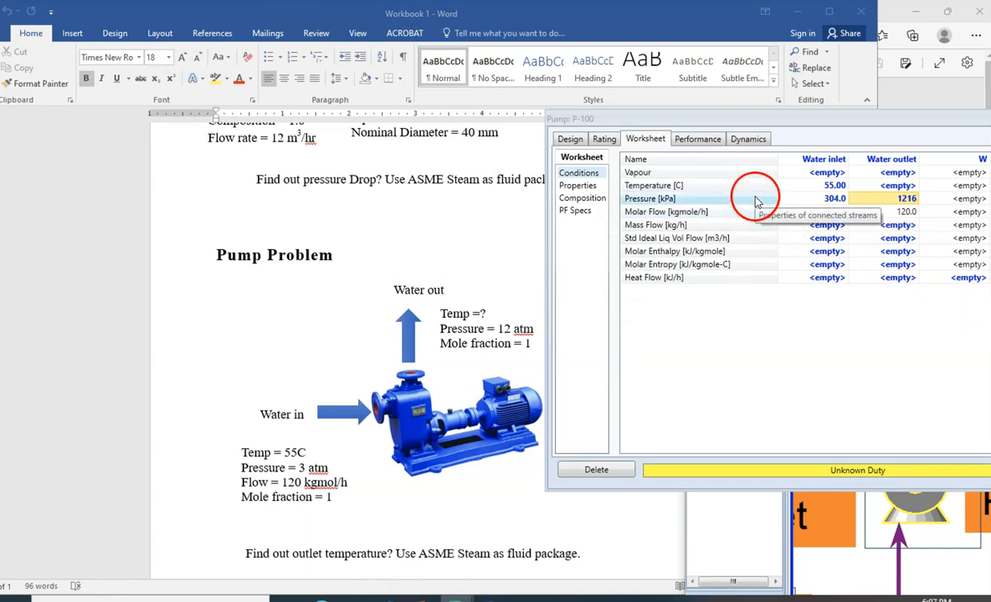
- Set the Water inlet composition to an H2O mole fraction of 1, normalize it and accept it
left_click(590, 201)
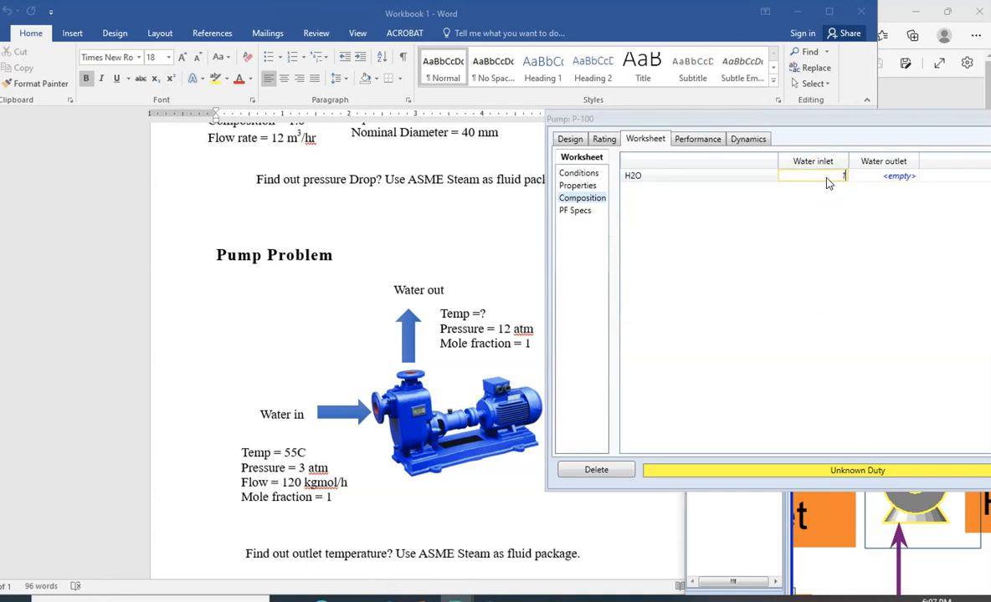
key("Return")
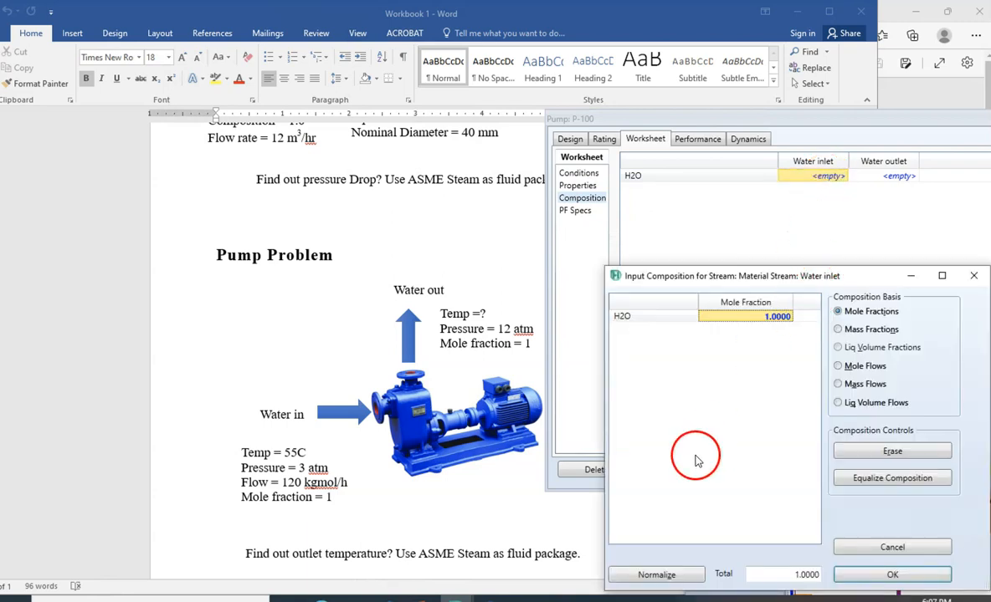
left_click(669, 574)
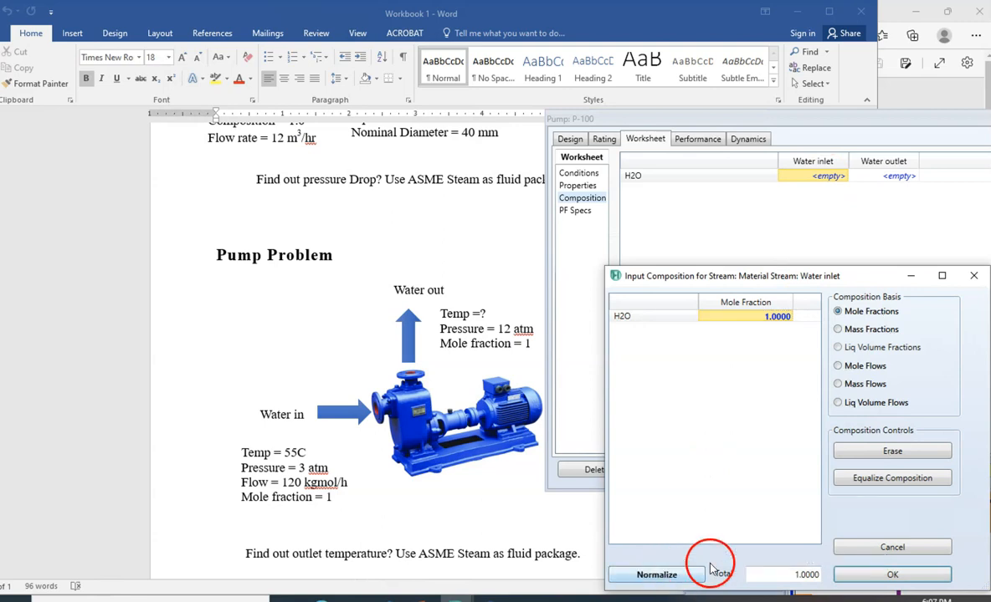
left_click(848, 577)
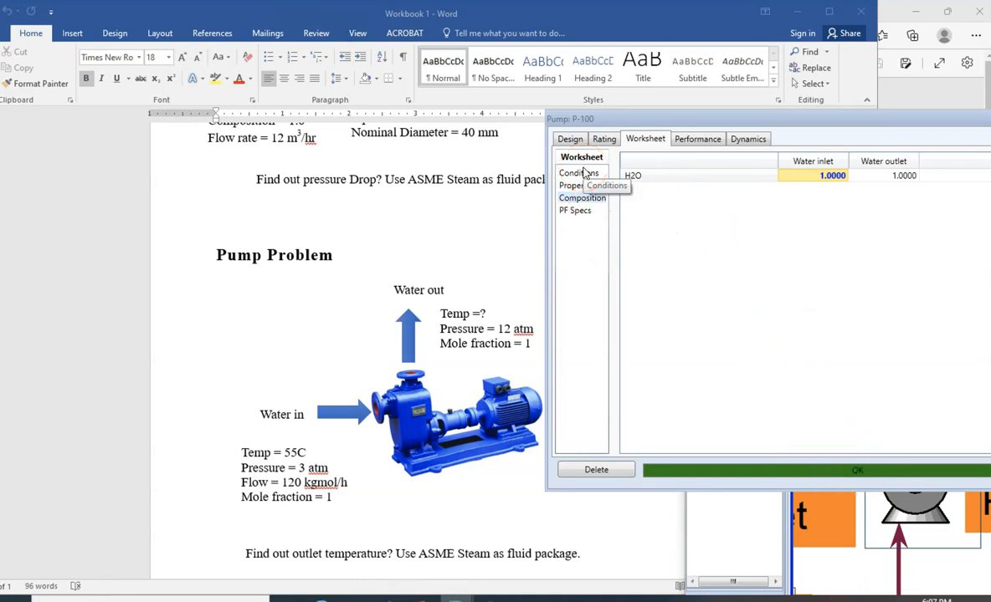
- Maximize the simulation window, move the pump's property view clear of the flowsheet and show the pump with its connected streams
left_click(663, 123)
left_click_drag(664, 123, 255, 100)
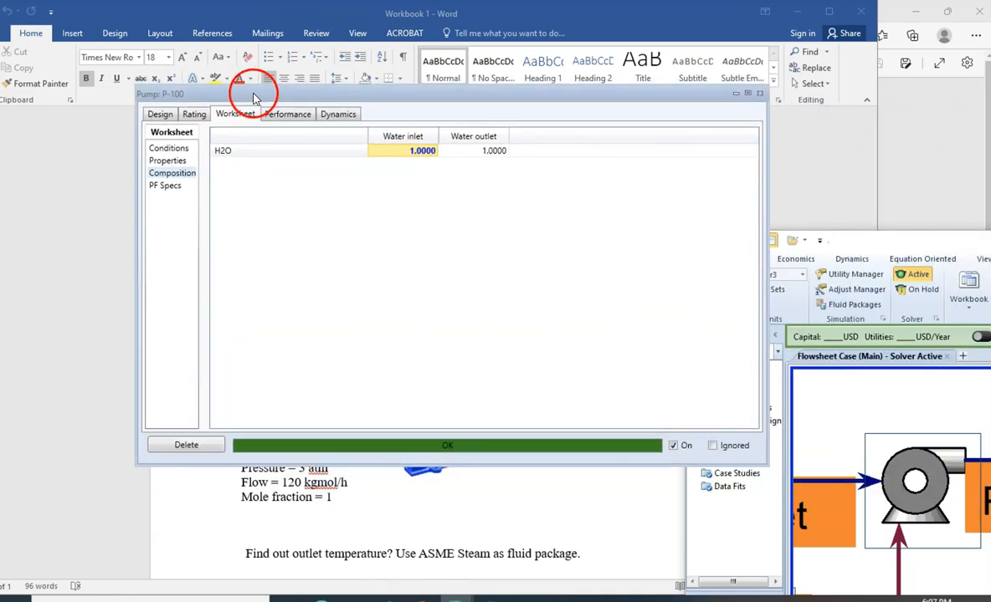
left_click_drag(865, 239, 201, 35)
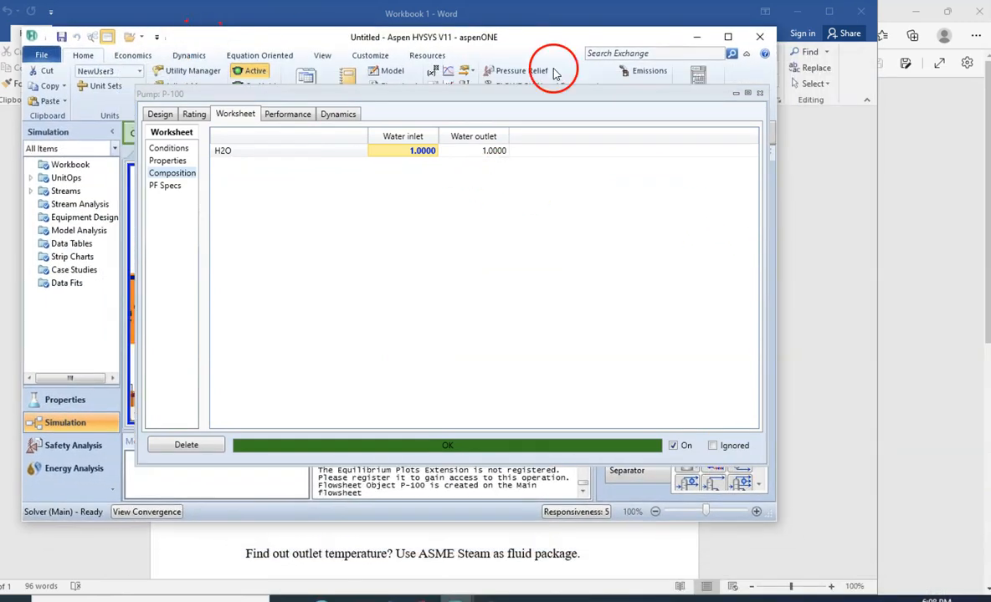
left_click(726, 40)
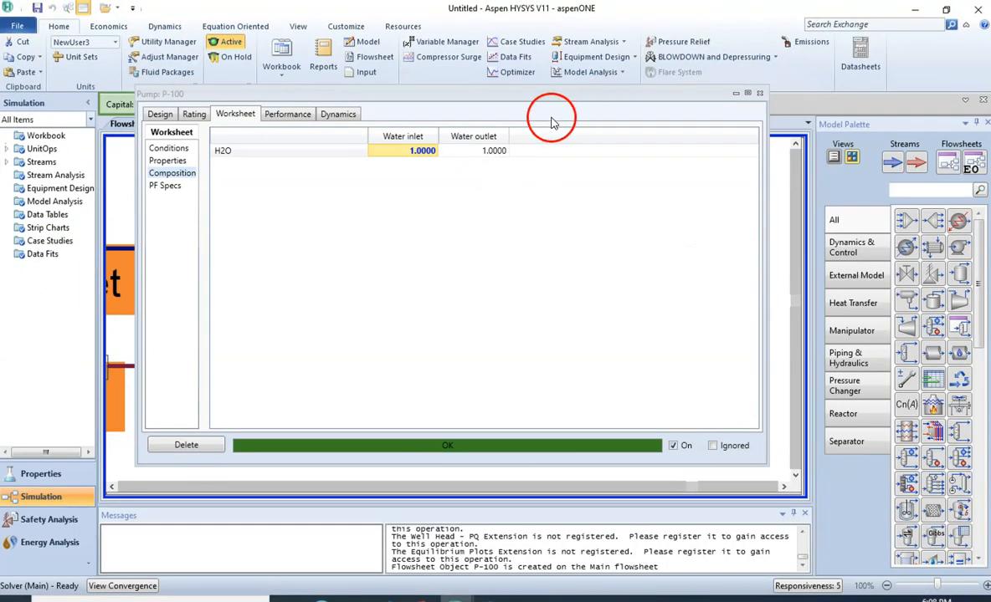
left_click_drag(564, 96, 717, 286)
left_click_drag(773, 334, 568, 383)
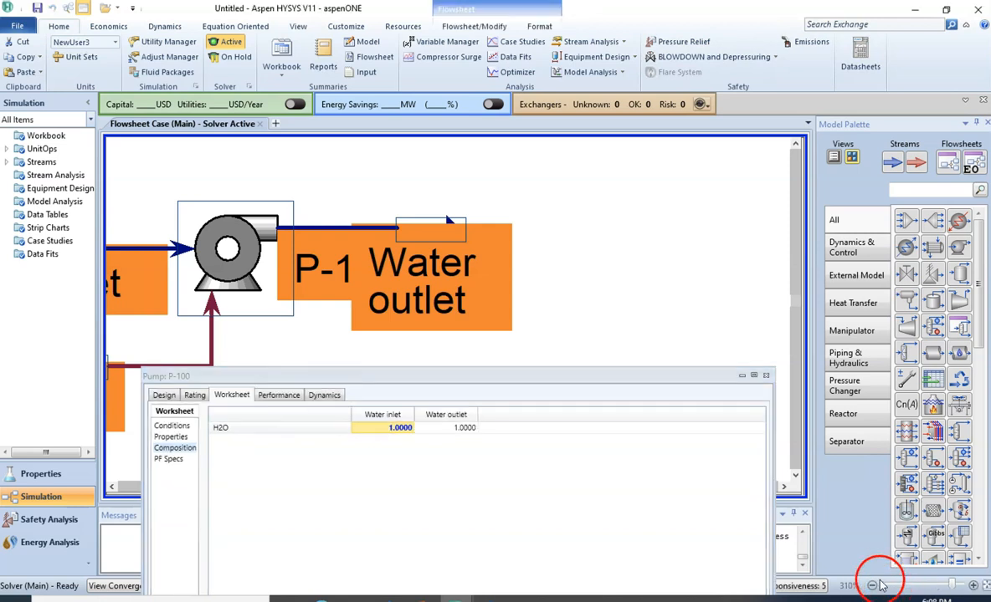
left_click(873, 586)
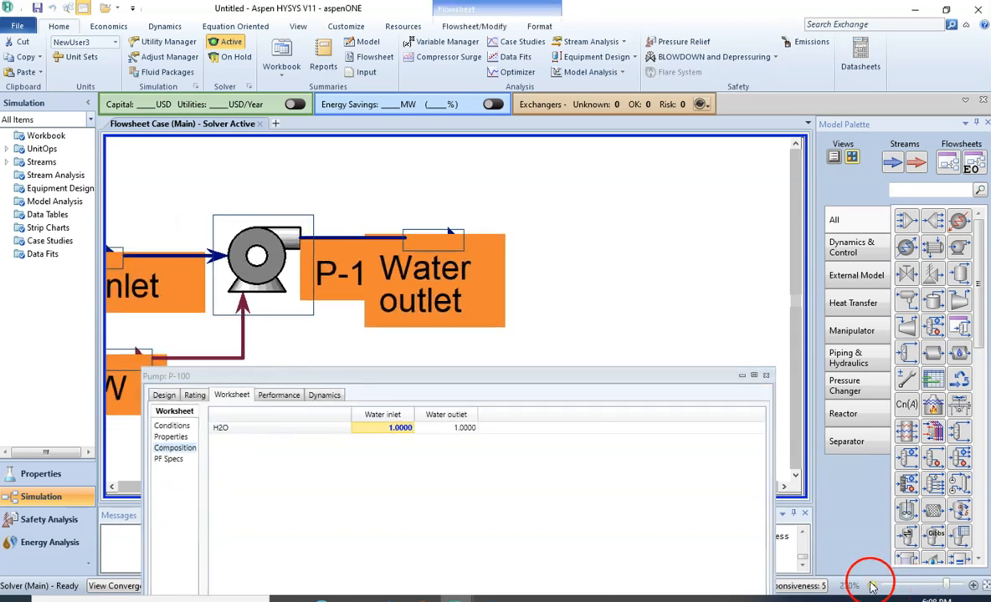
left_click(873, 587)
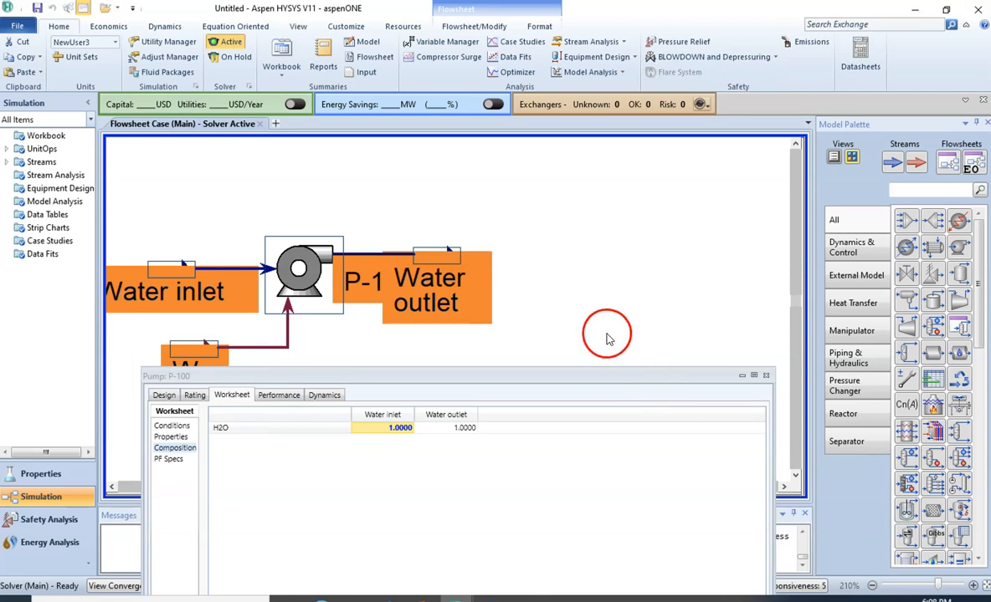
- Move the Water outlet stream up and away from pump P-100 on the flowsheet so its label clears the pump's name
left_click_drag(442, 280, 496, 240)
left_click(531, 303)
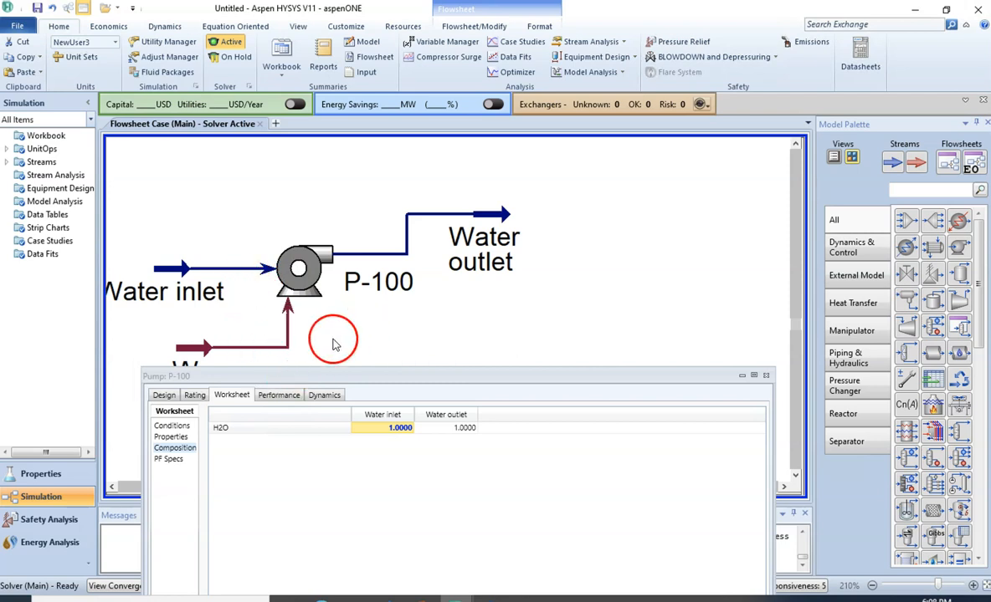
left_click(114, 486)
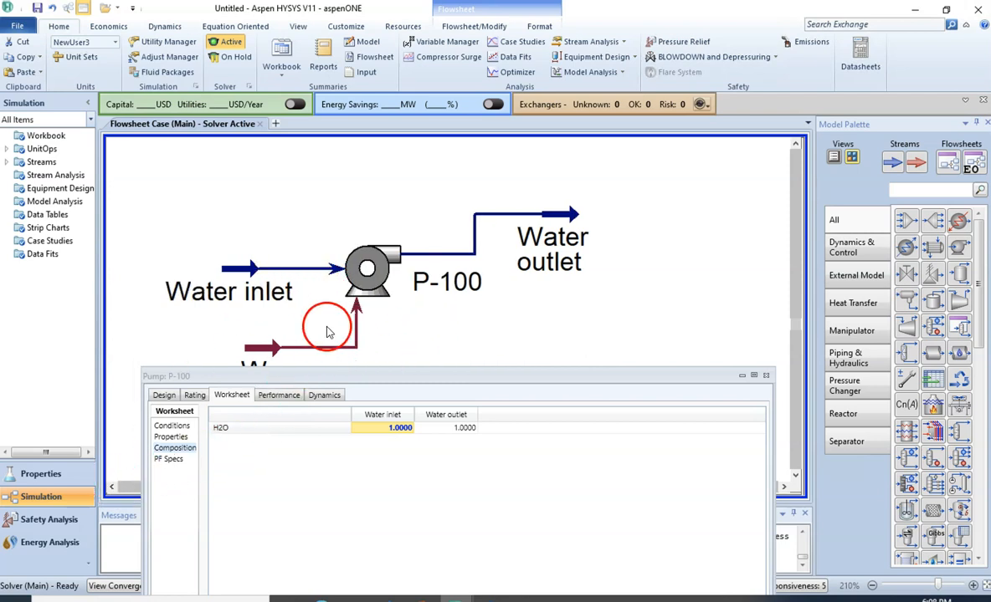
- Move the pump's property view clear of the inlet streams and read the Water outlet temperature among the stream conditions
left_click_drag(351, 379, 539, 106)
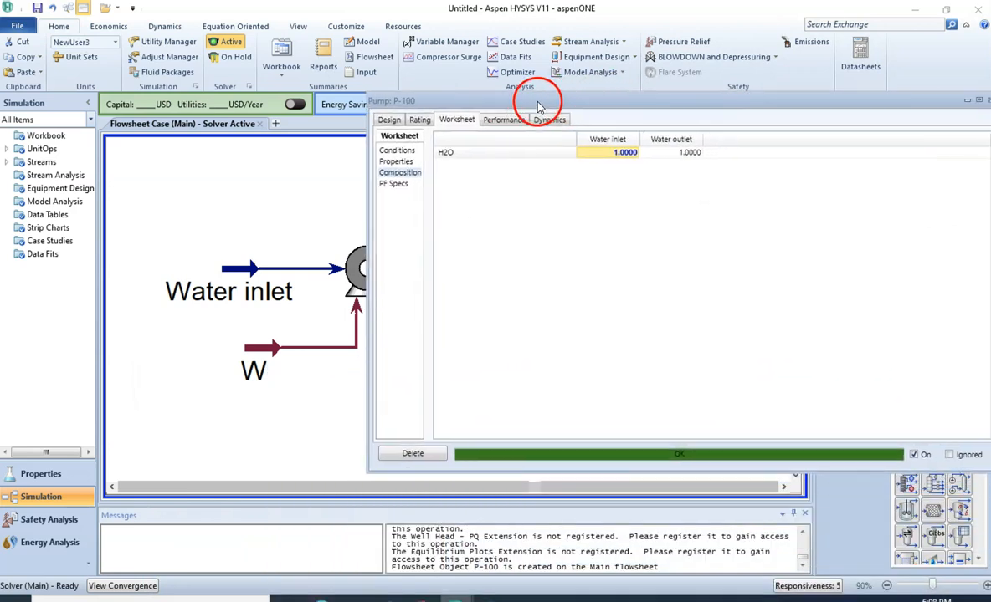
left_click(398, 150)
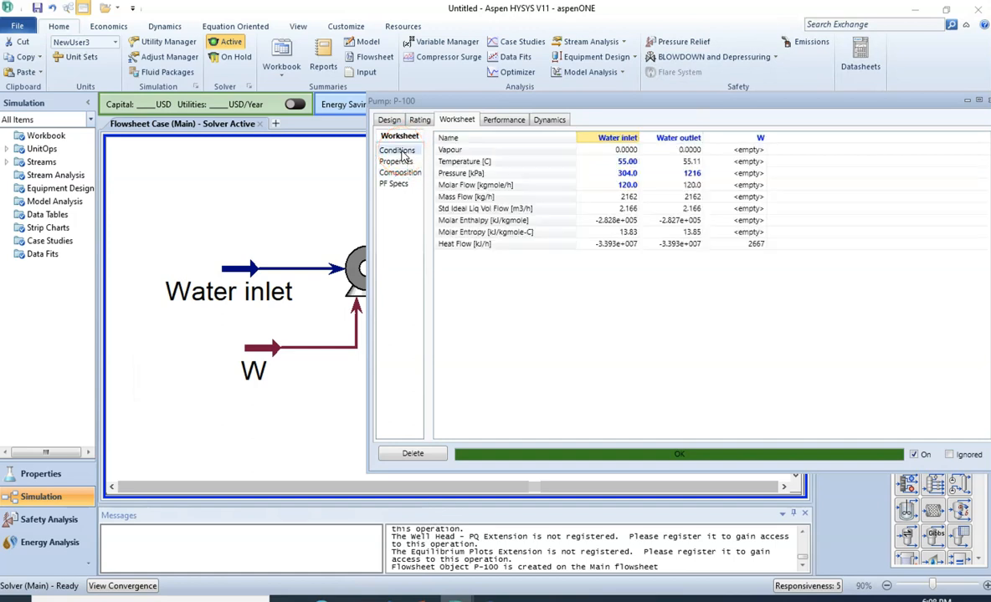
left_click(679, 164)
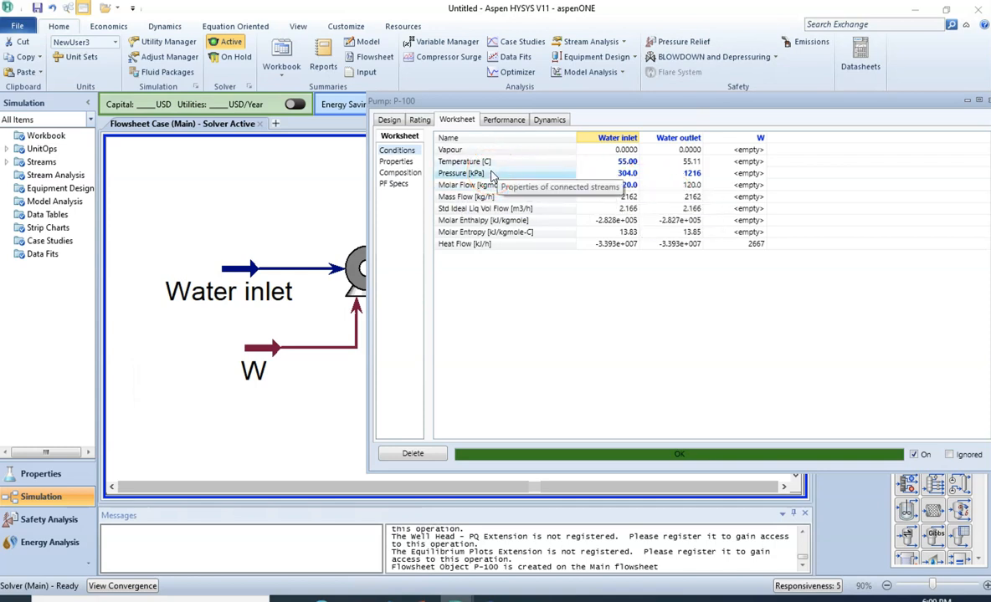
- Examine pump P-100's pressure difference, pressure ratio, adiabatic efficiency and duty, and recheck the calculated outlet temperature
left_click(391, 121)
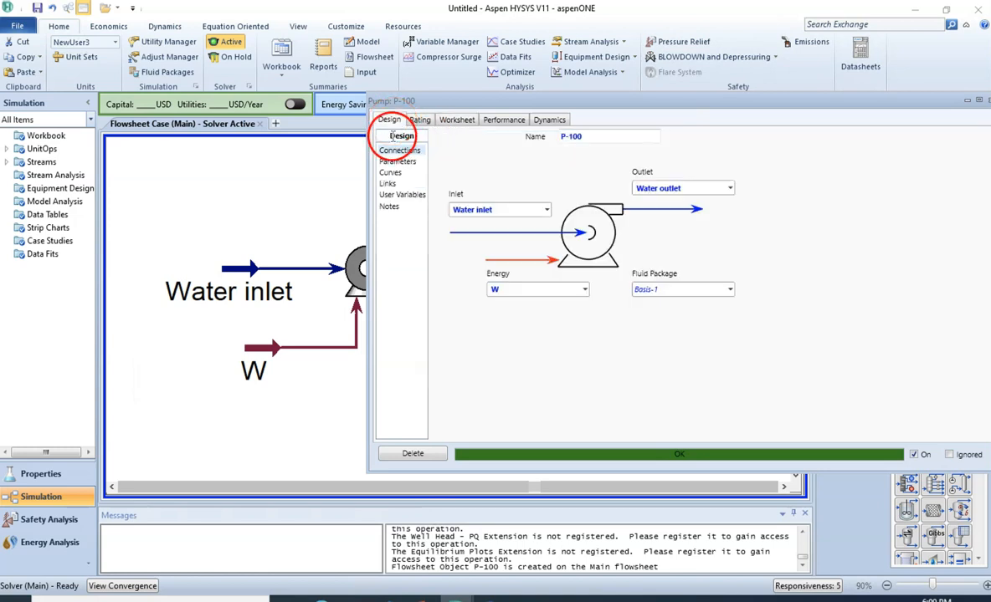
left_click(398, 162)
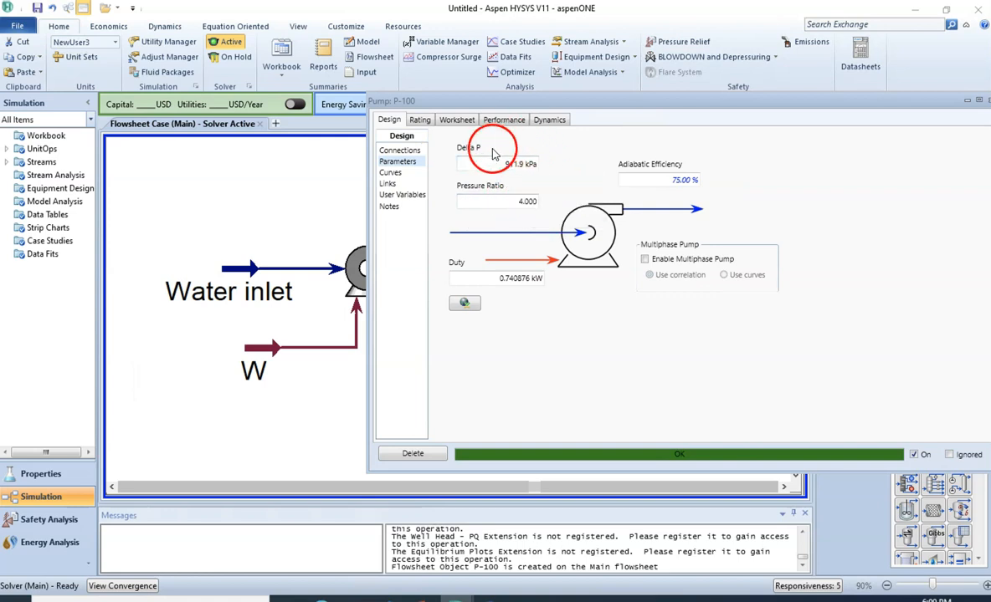
mouse_move(488, 166)
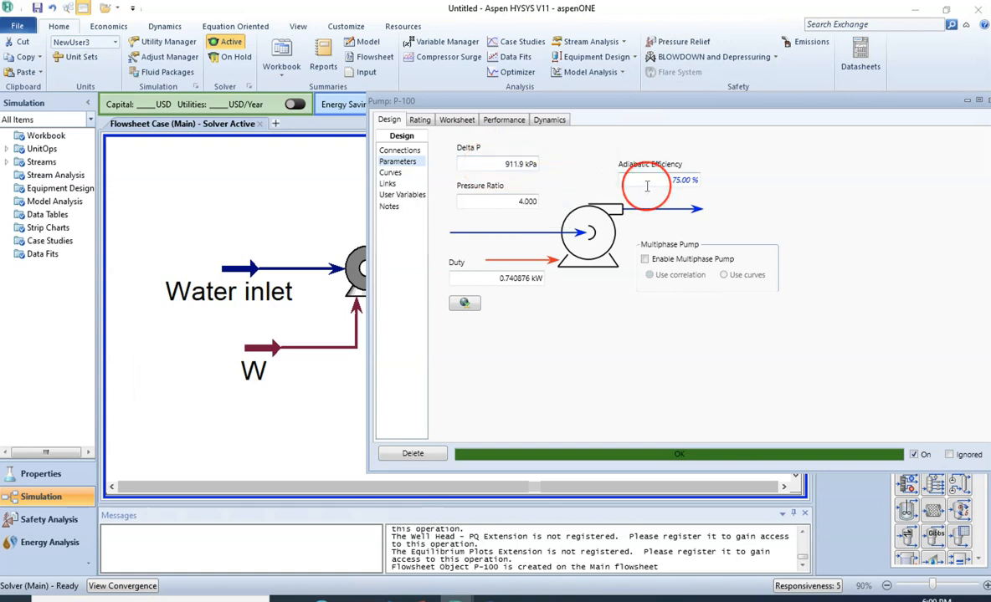
mouse_move(647, 186)
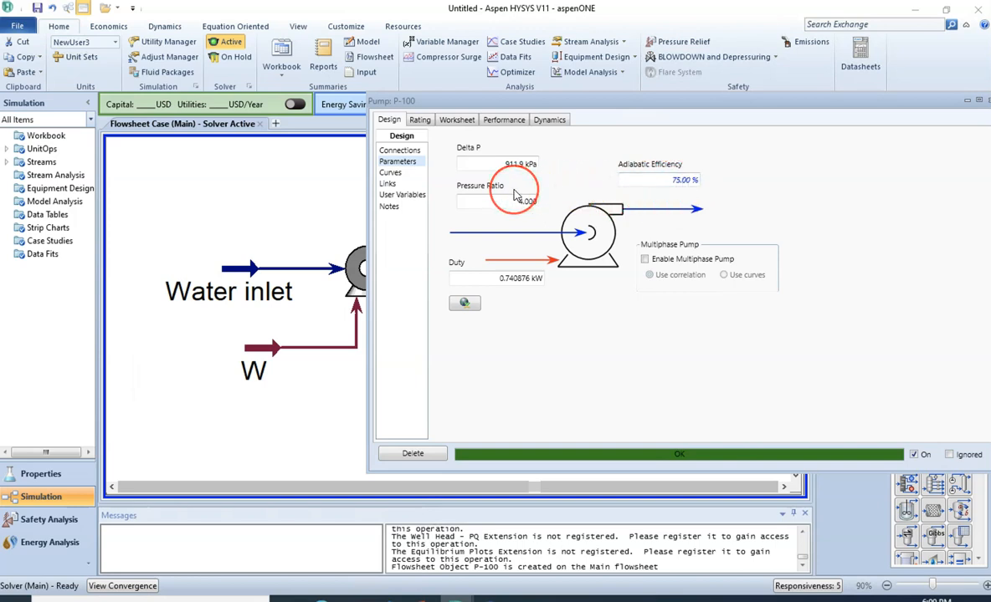
mouse_move(492, 282)
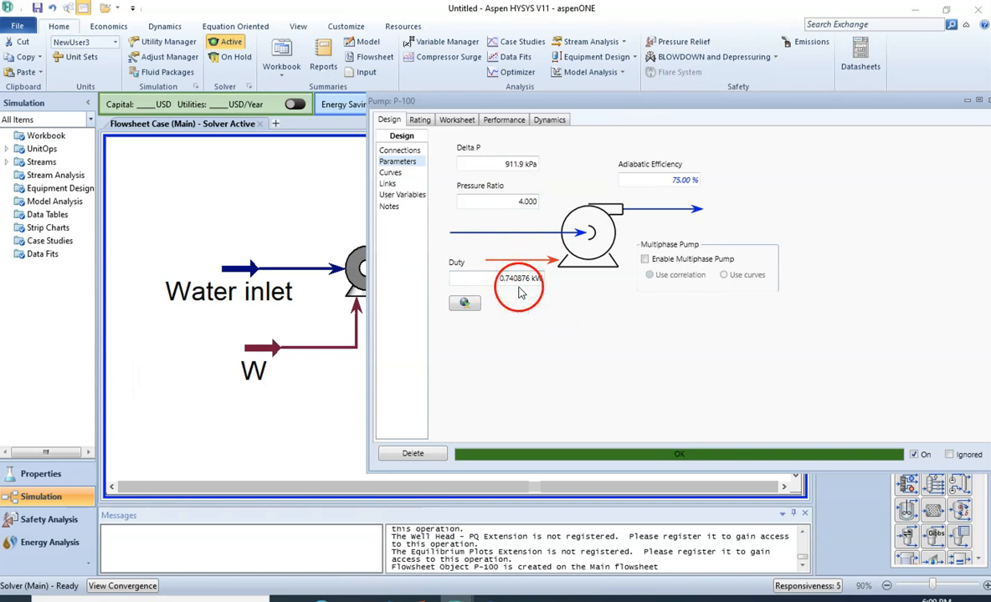
mouse_move(534, 290)
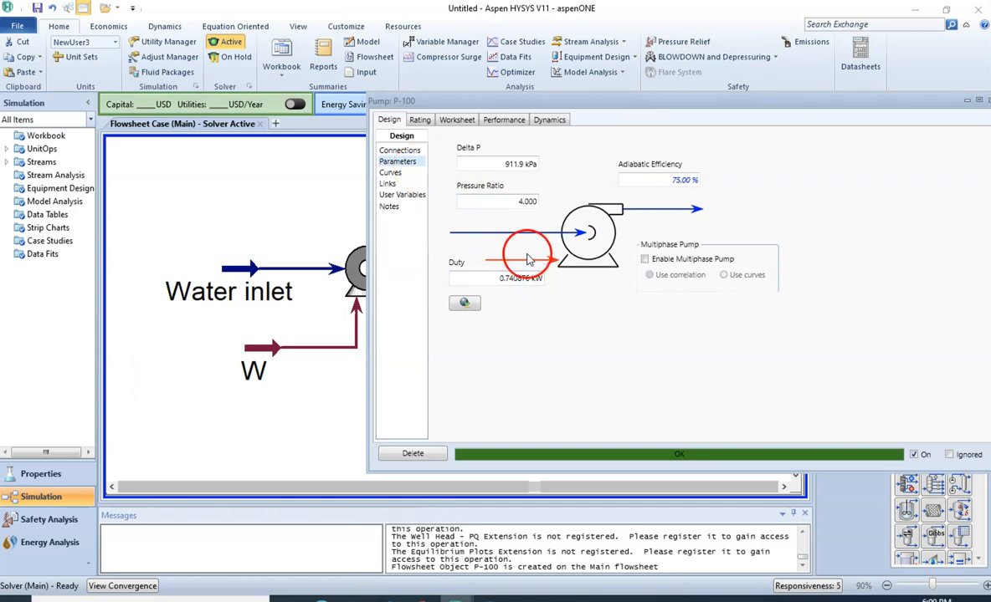
left_click(420, 120)
left_click(390, 121)
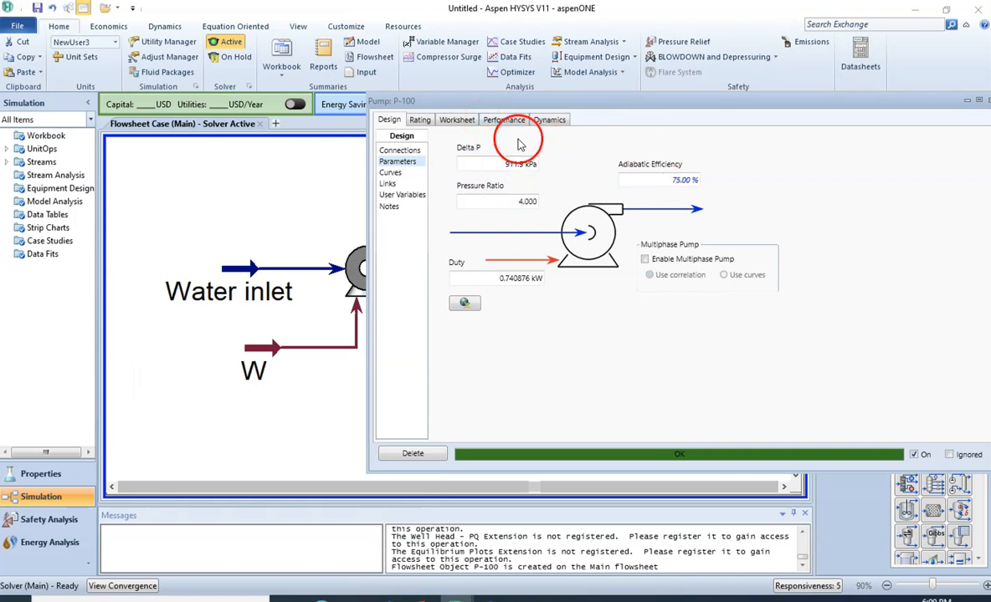
left_click(456, 121)
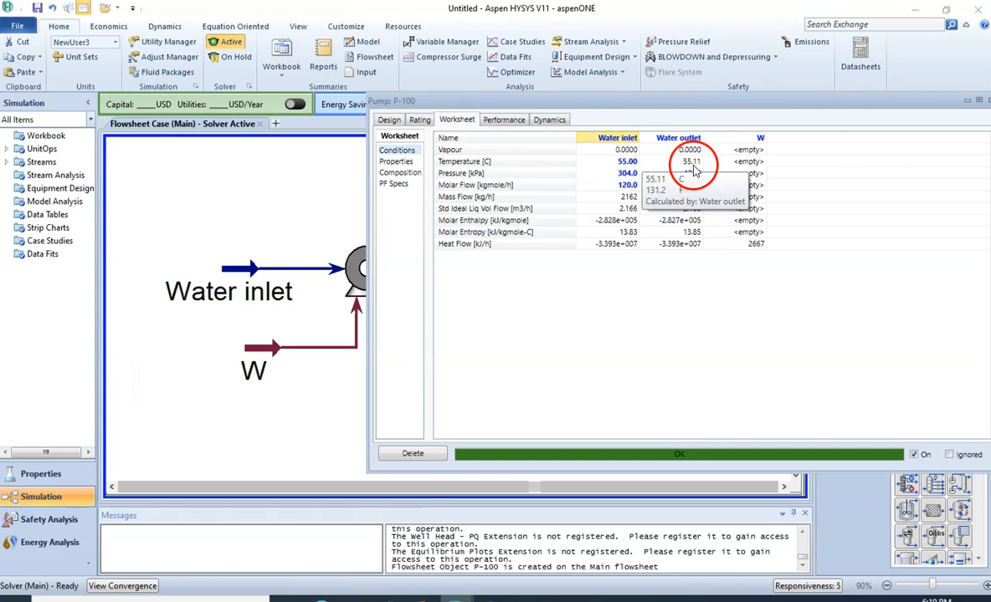
- Clear the pump's adiabatic efficiency and set the Water outlet temperature to 60 °C instead
left_click(389, 120)
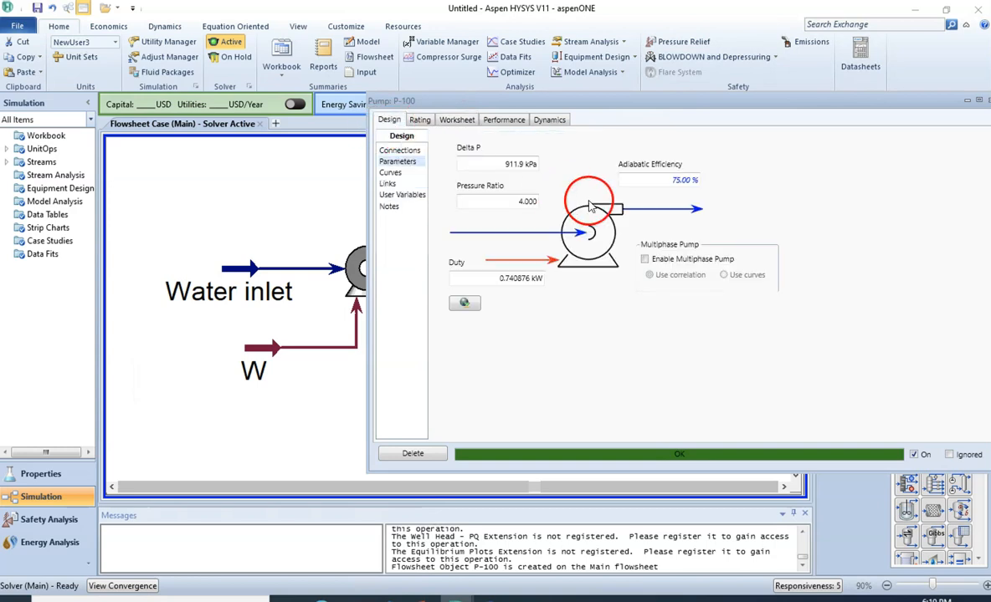
left_click(684, 180)
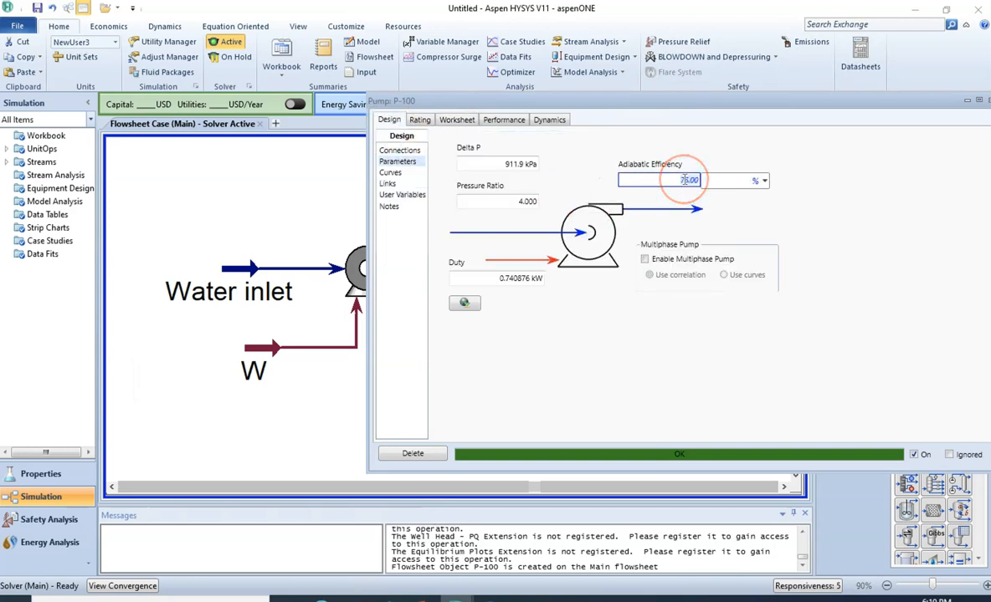
left_click(457, 120)
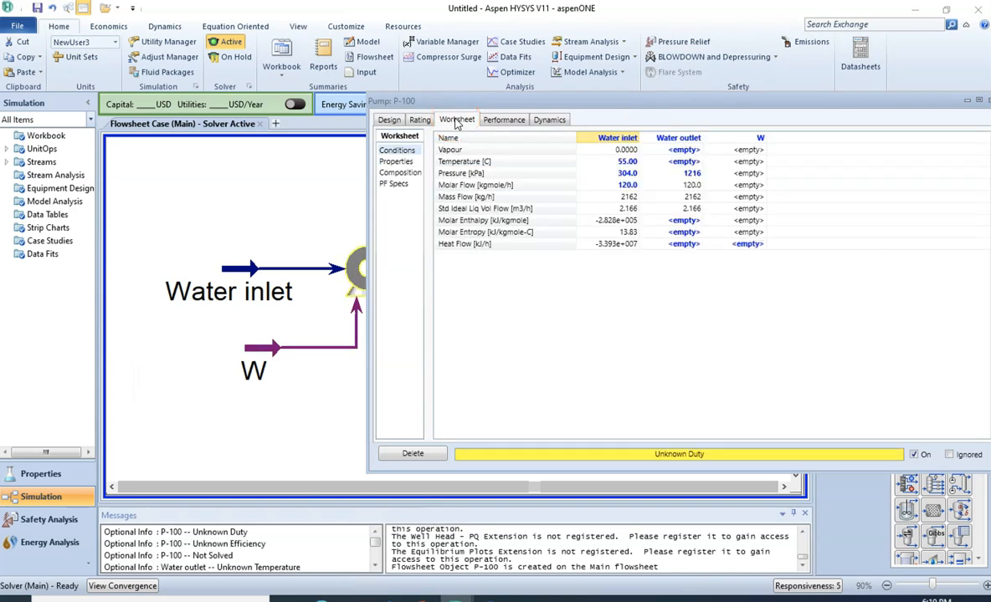
left_click(684, 162)
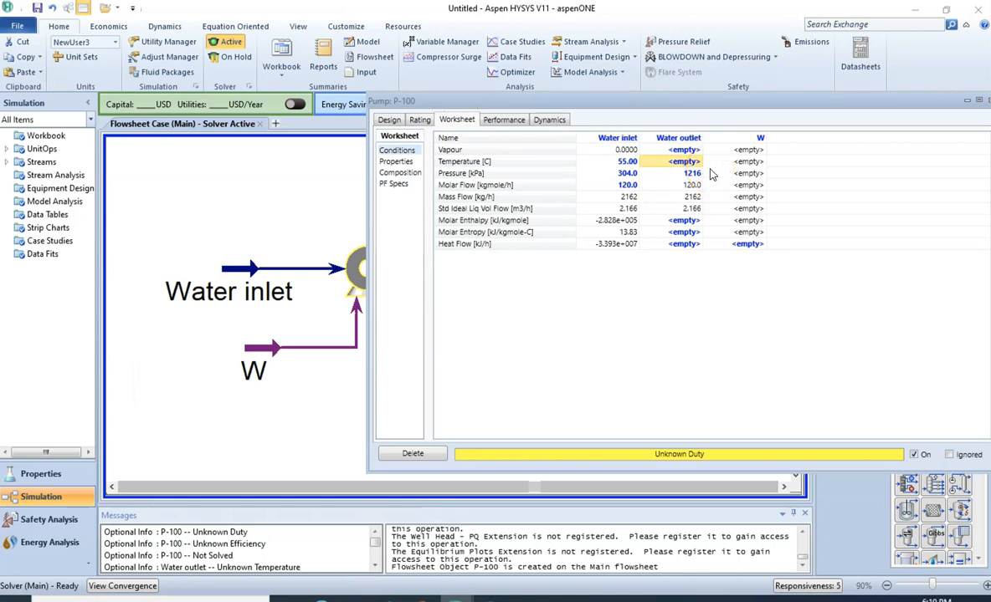
type("60")
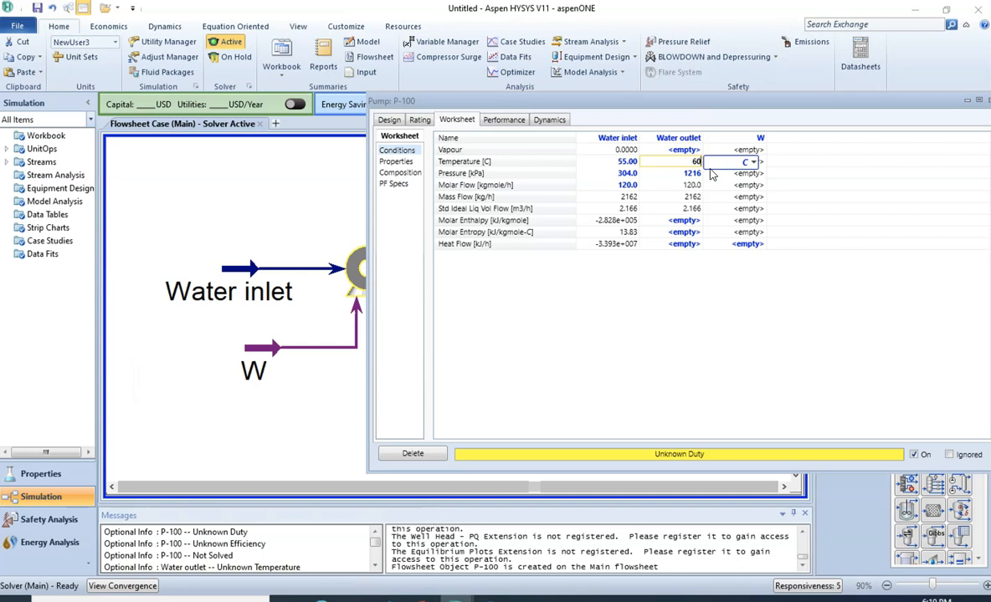
key("Return")
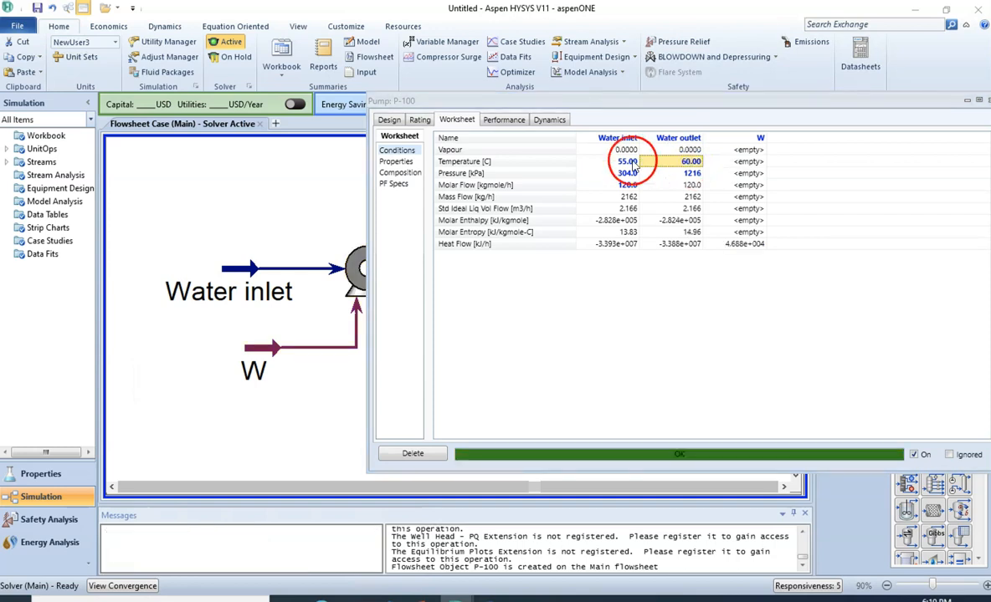
- Review the pump's recalculated adiabatic efficiency and duty, and compare them with the inlet and outlet stream conditions
left_click(397, 123)
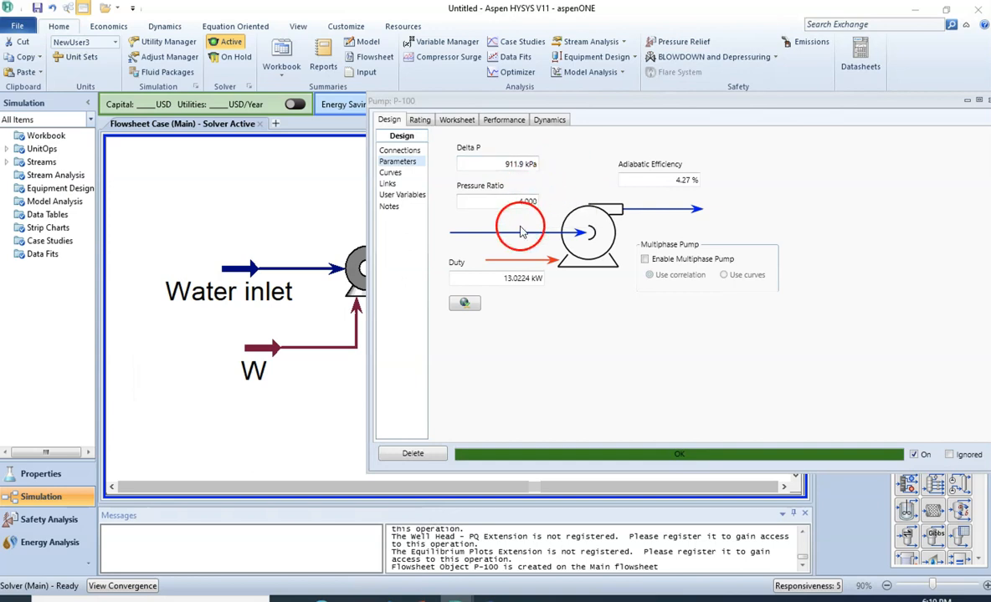
left_click(420, 121)
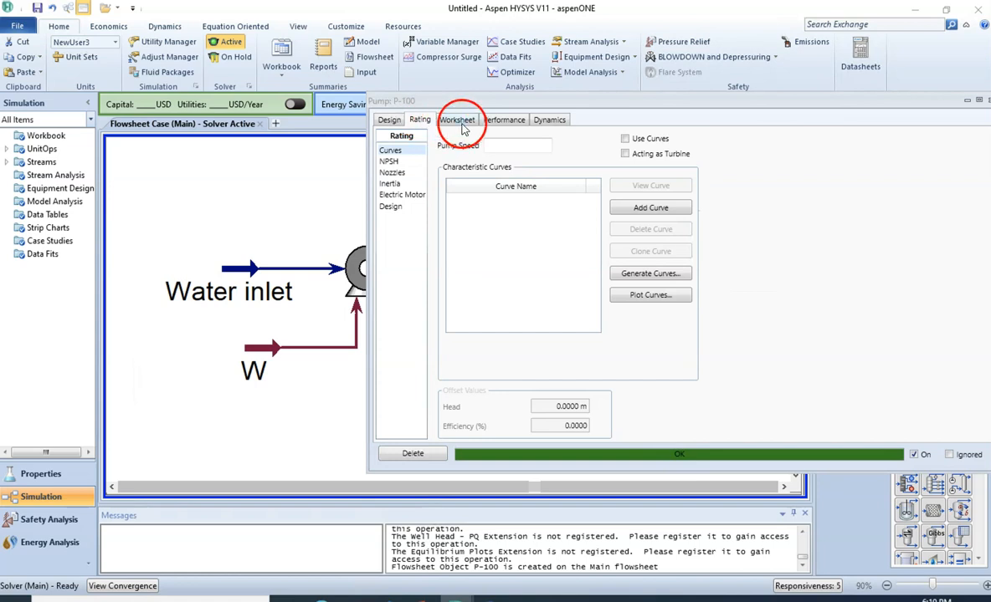
left_click(457, 119)
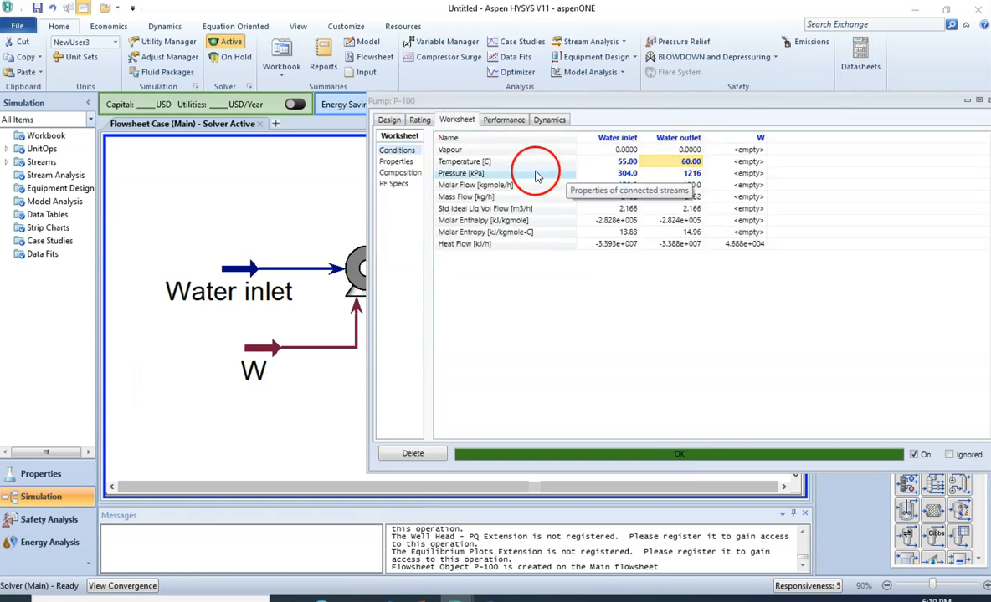
left_click(388, 122)
left_click(485, 189)
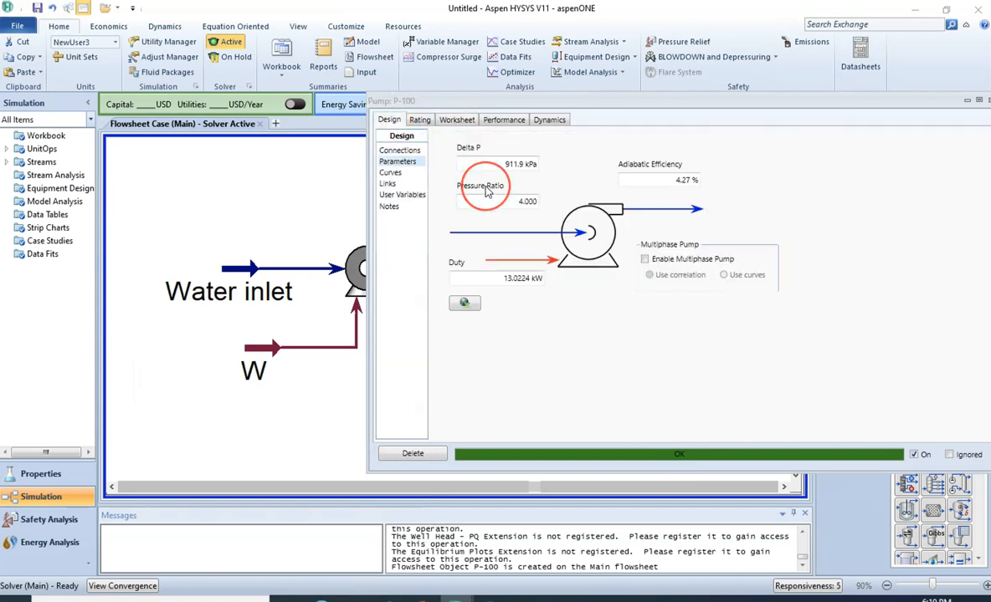
left_click(462, 152)
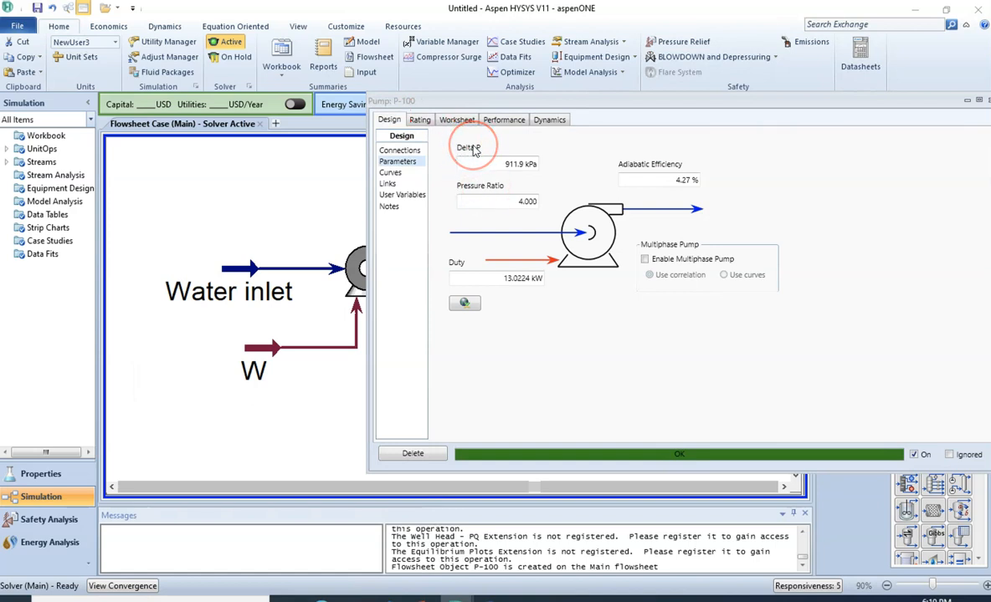
left_click(455, 122)
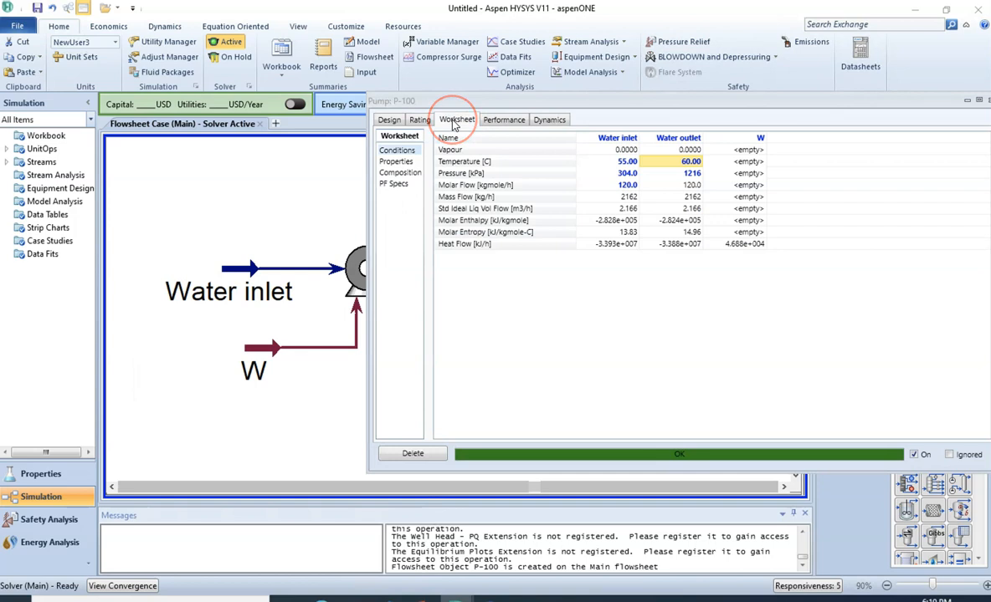
mouse_move(682, 186)
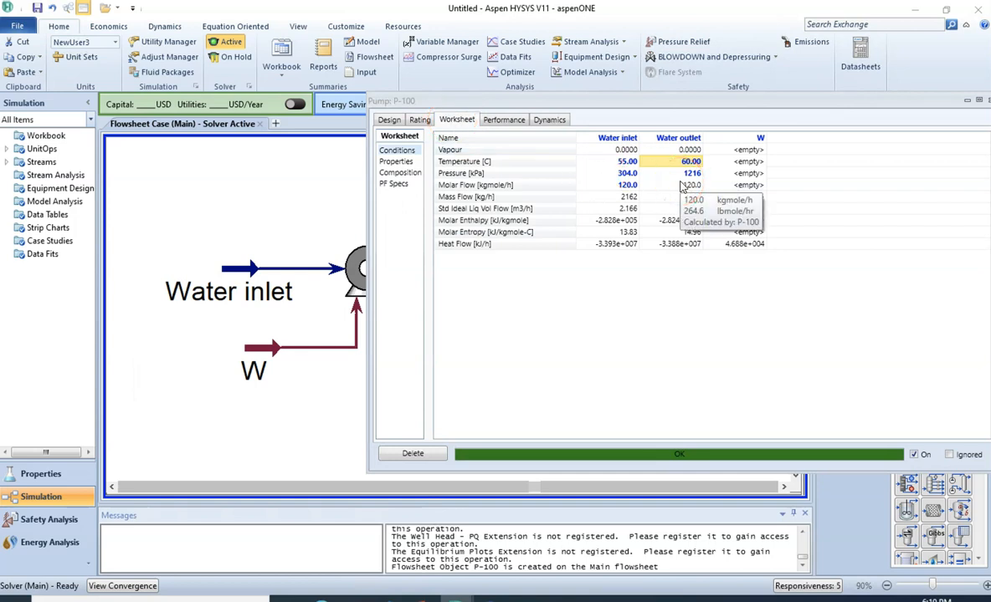